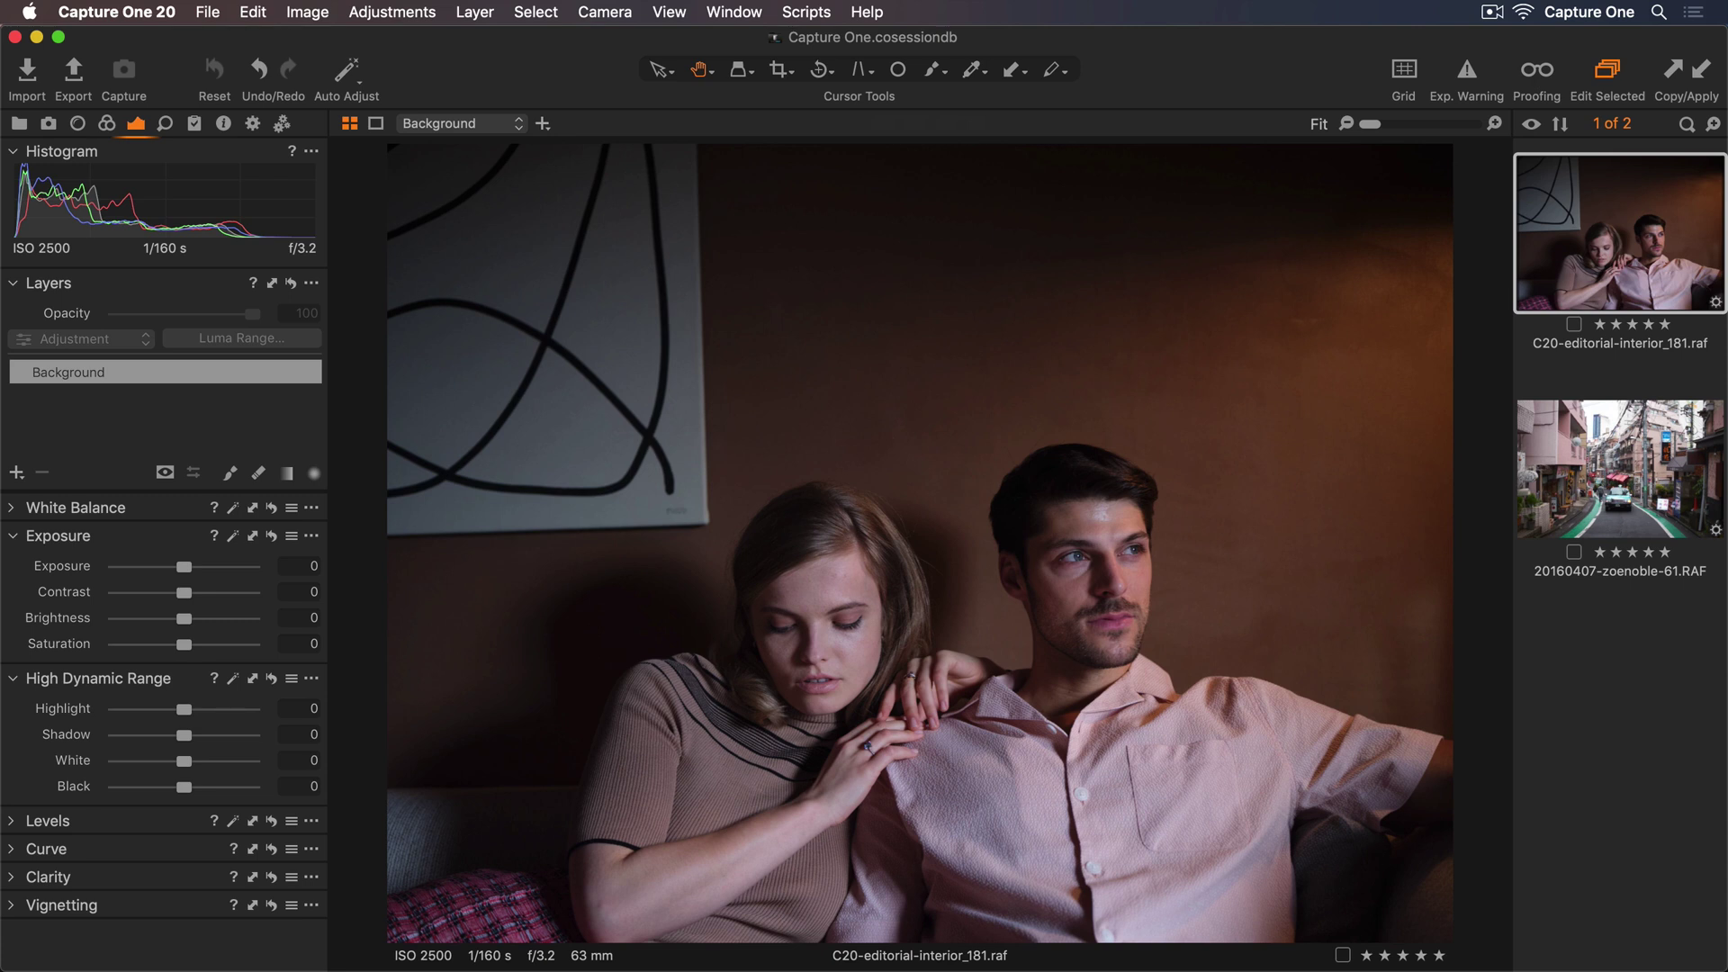
Step: Glance at the Tokyo street photo, return to the couple portrait and hide the browser
click(1620, 468)
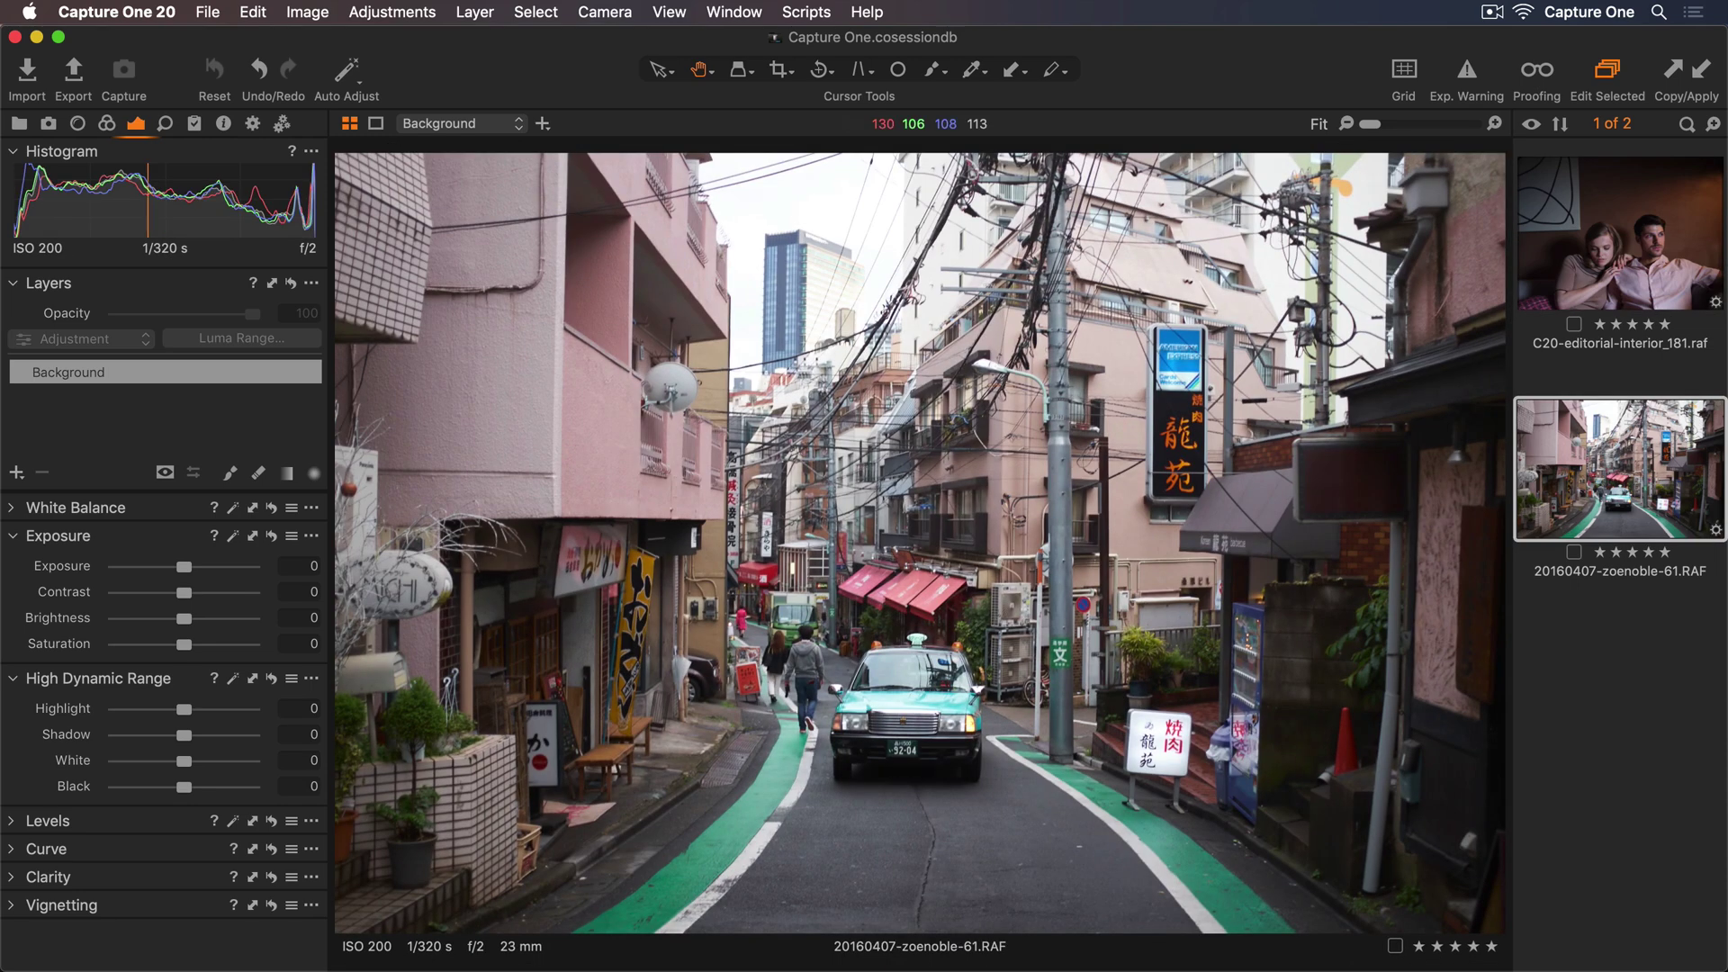
click(1619, 233)
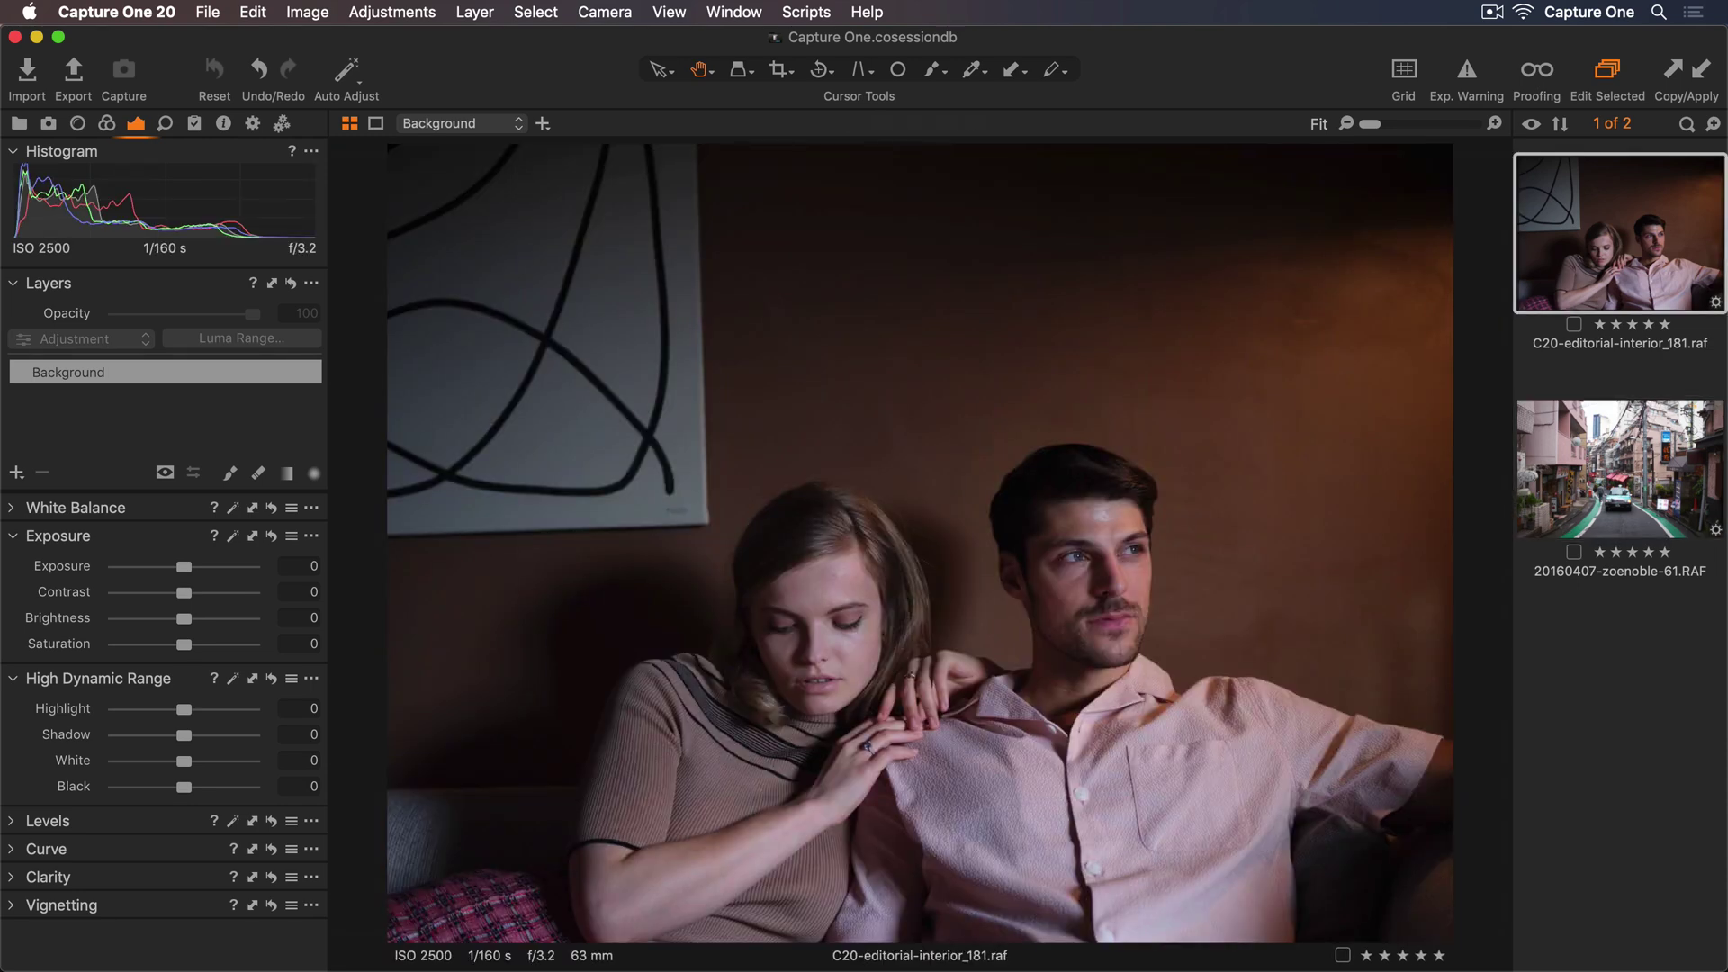
key(super+b)
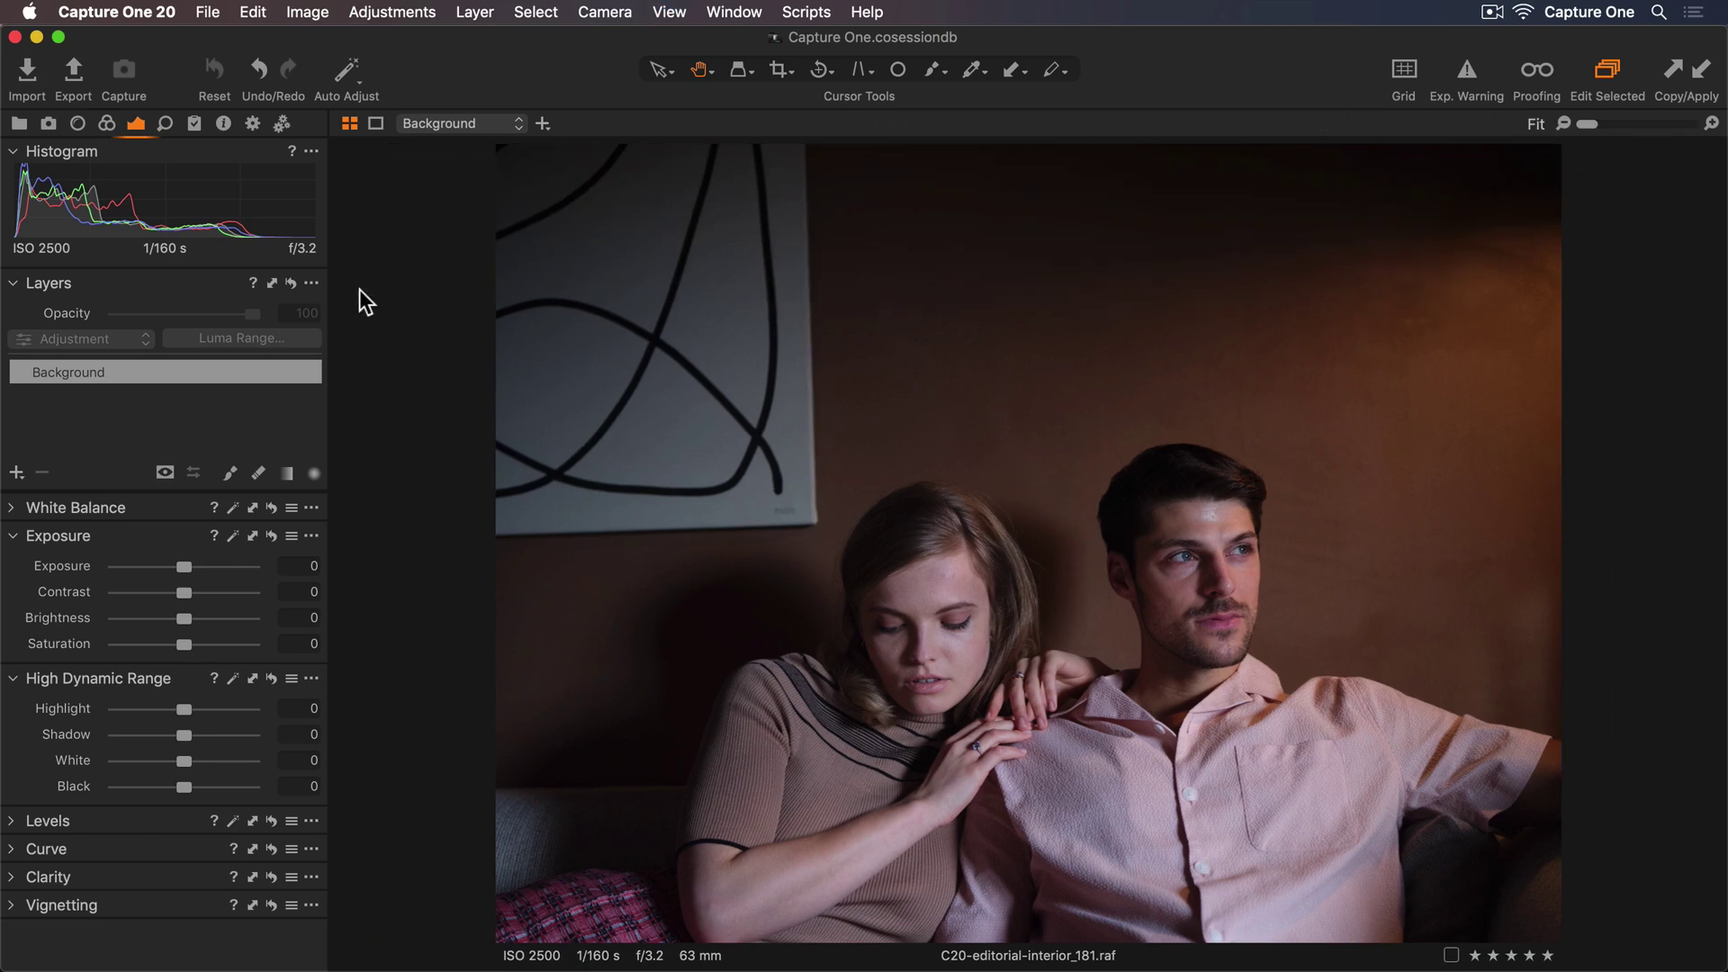
Step: Convert the couple portrait to black and white with the Red mix raised to 29
click(107, 125)
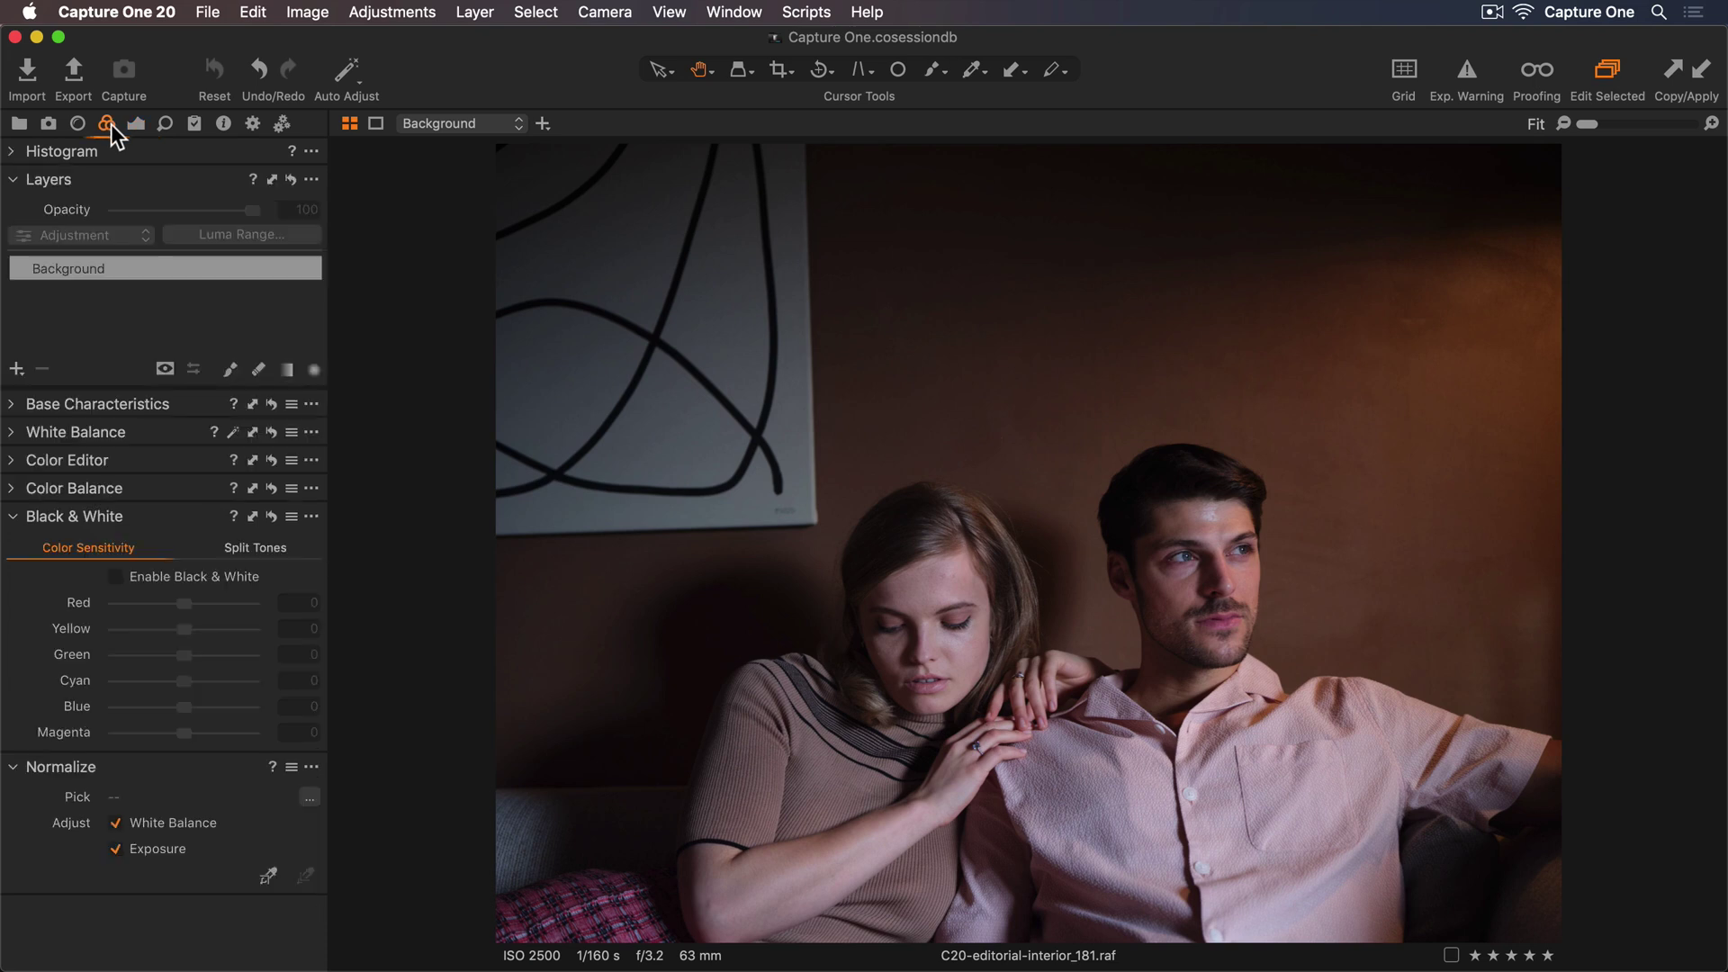
click(116, 577)
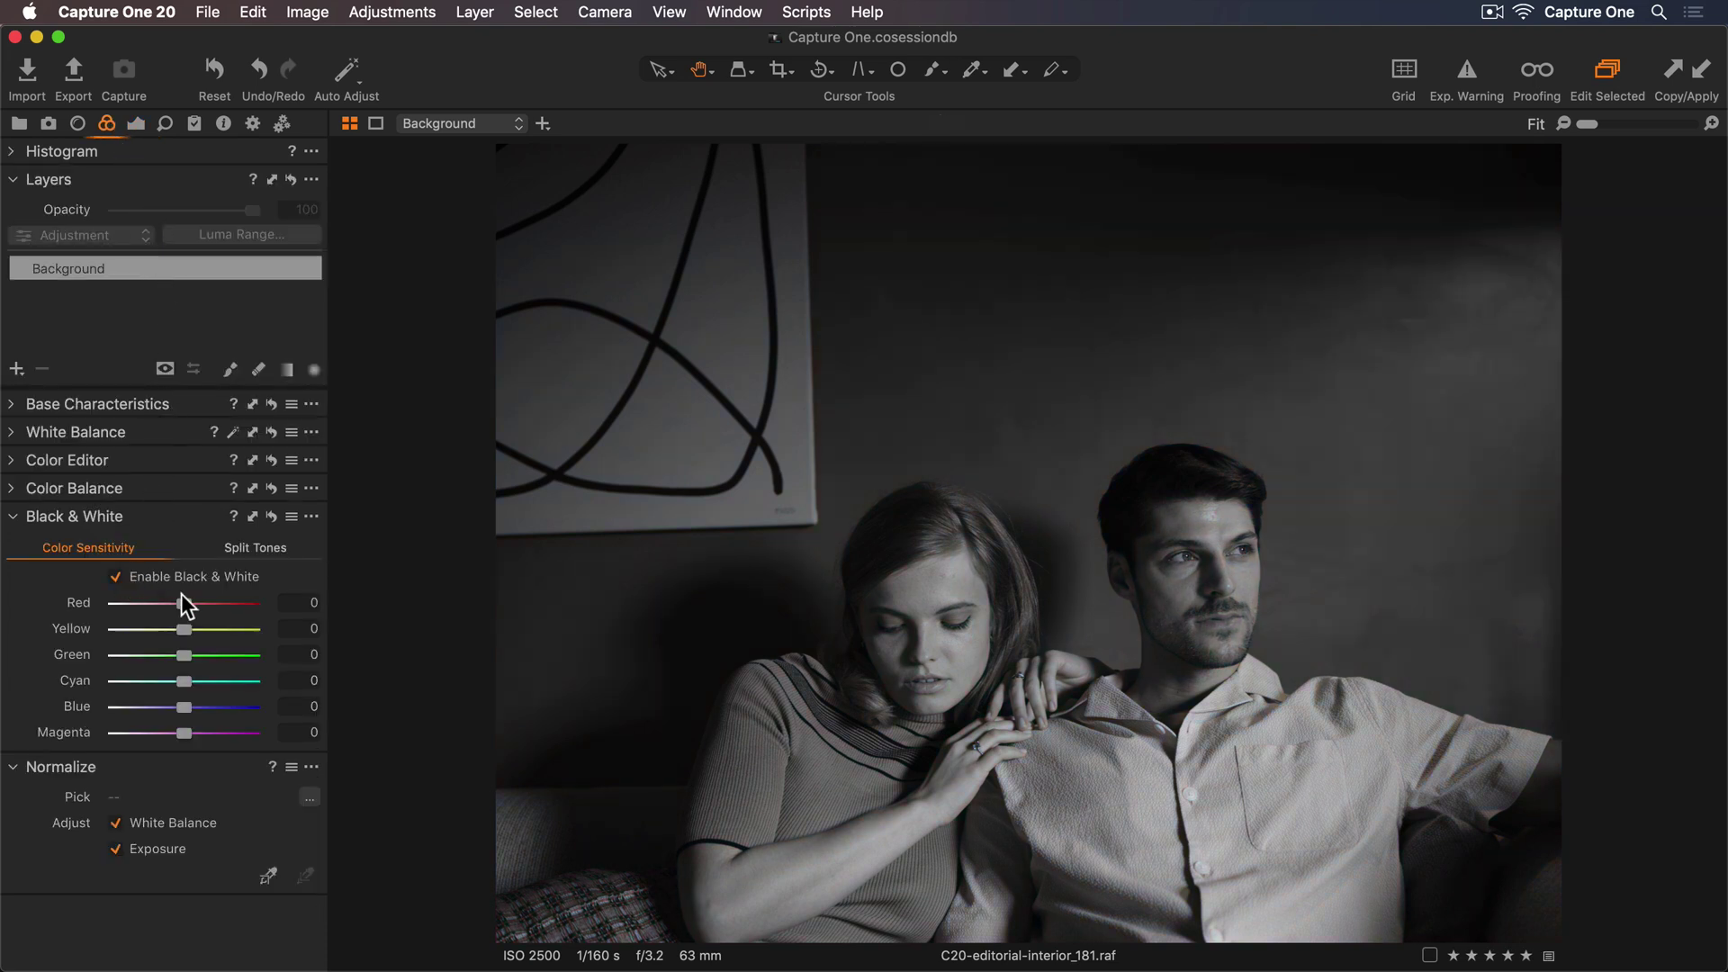
drag(186, 601, 205, 601)
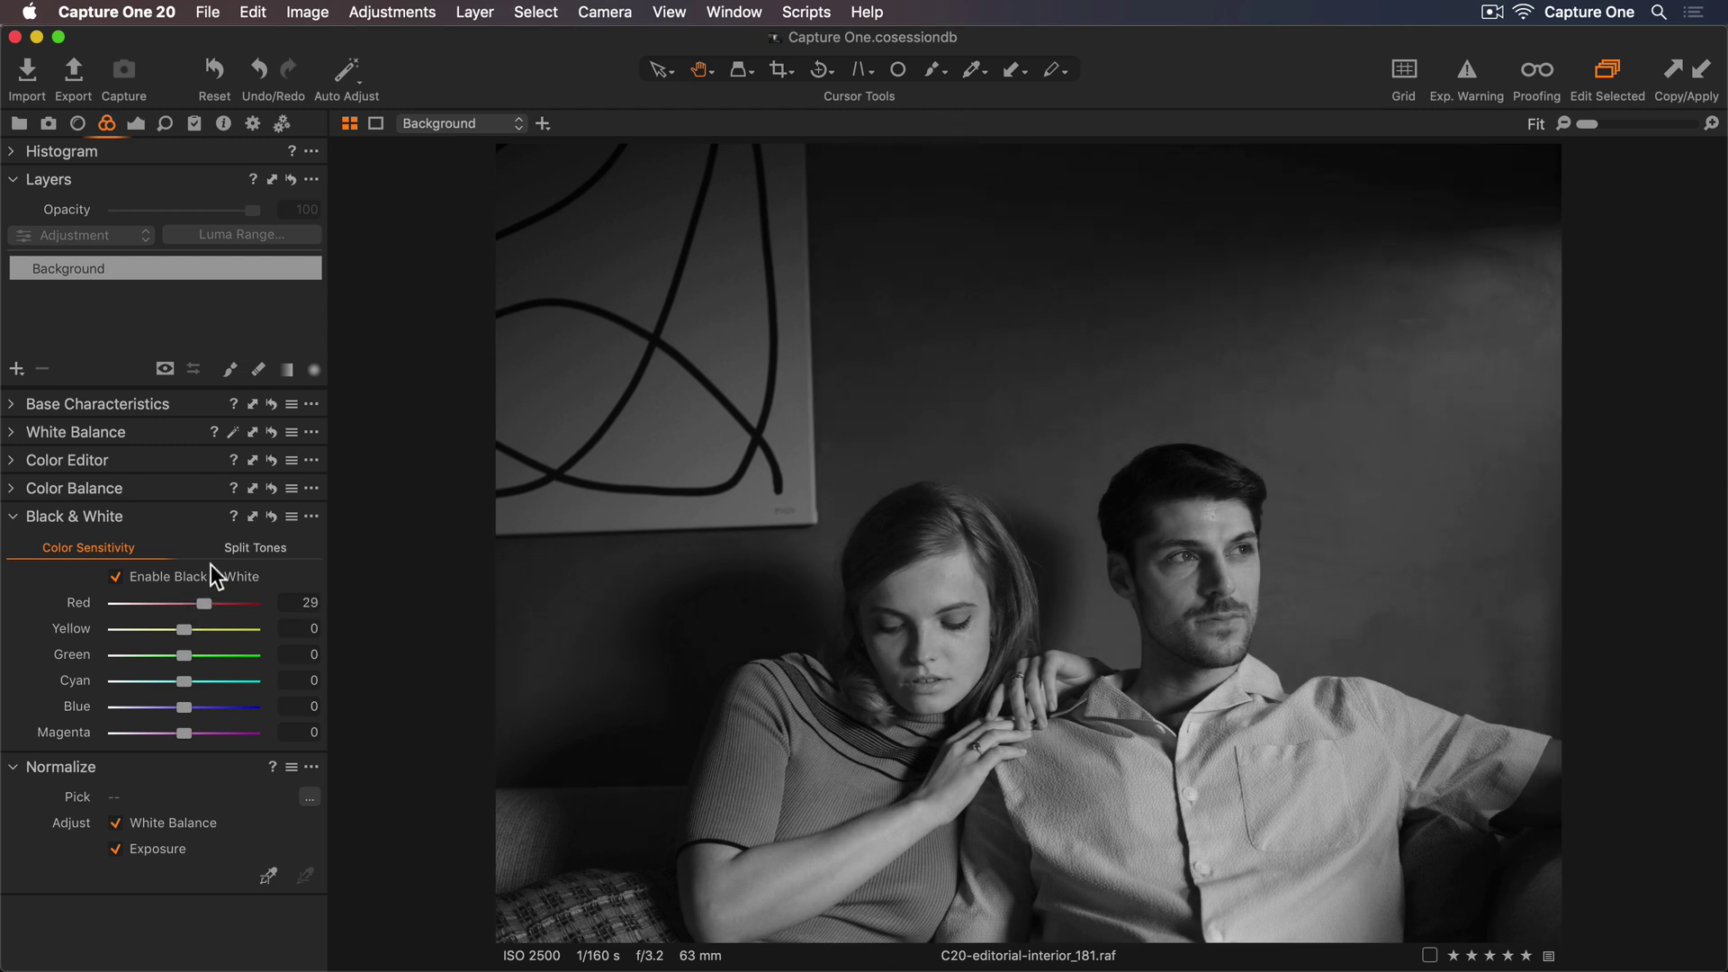
Step: Set the portrait's Contrast to 16, Shadow to 26 and Black to -19
click(142, 125)
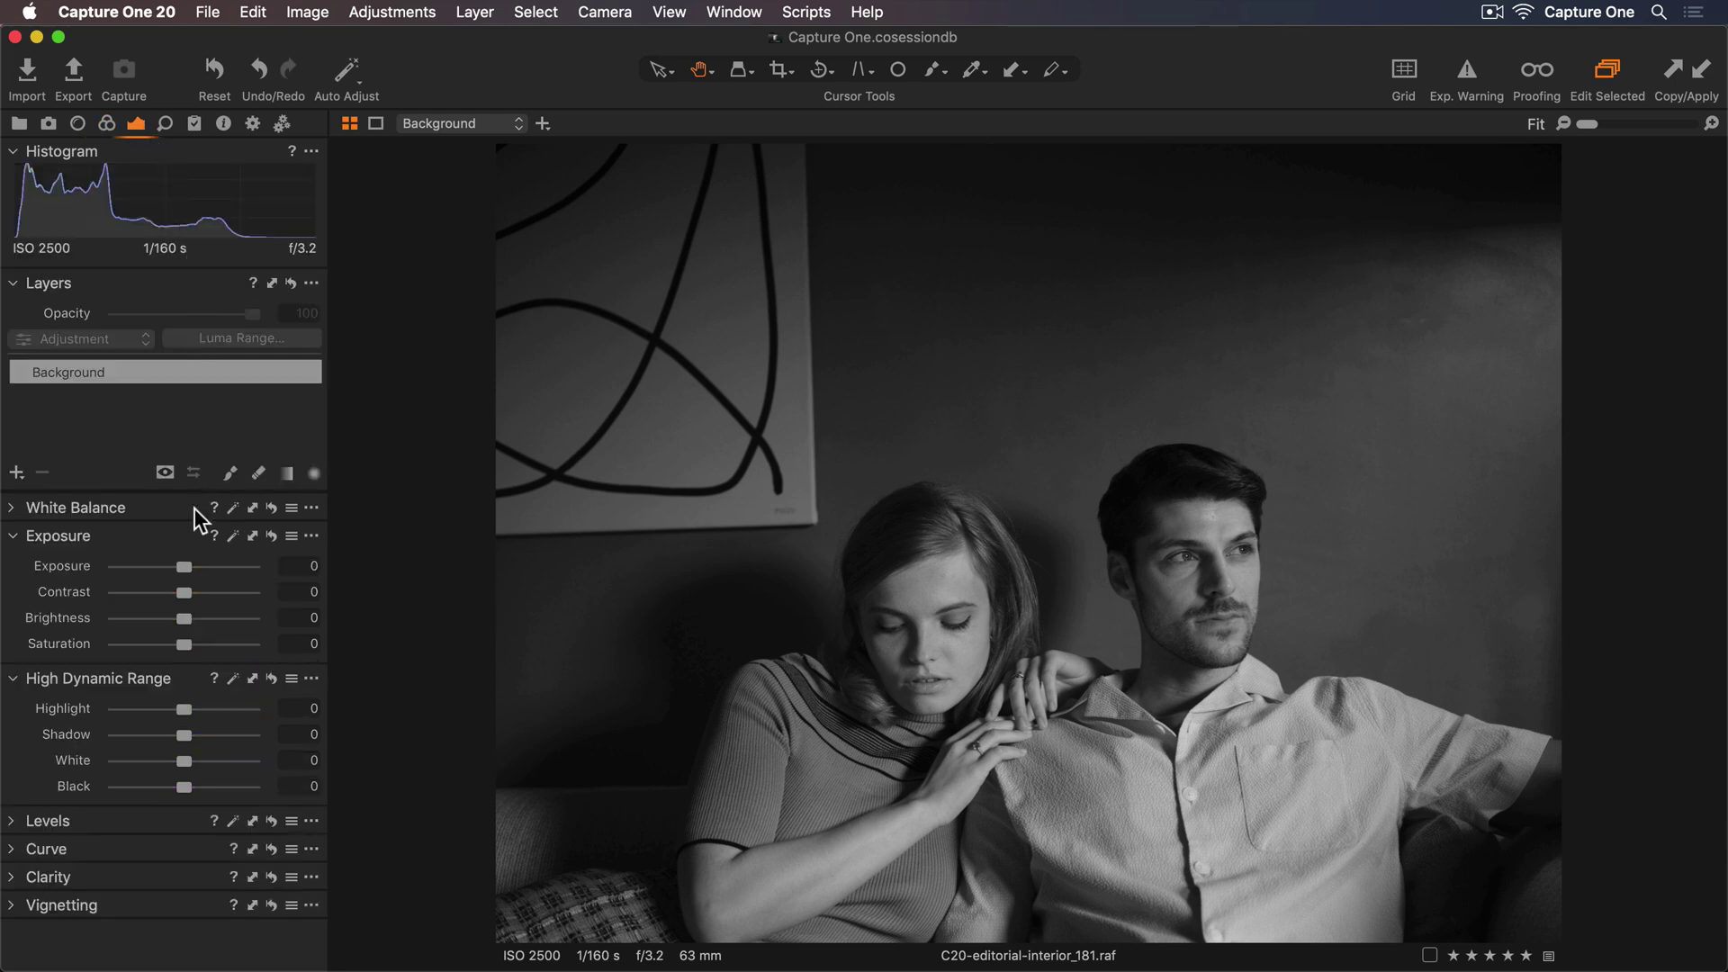
drag(187, 583, 207, 591)
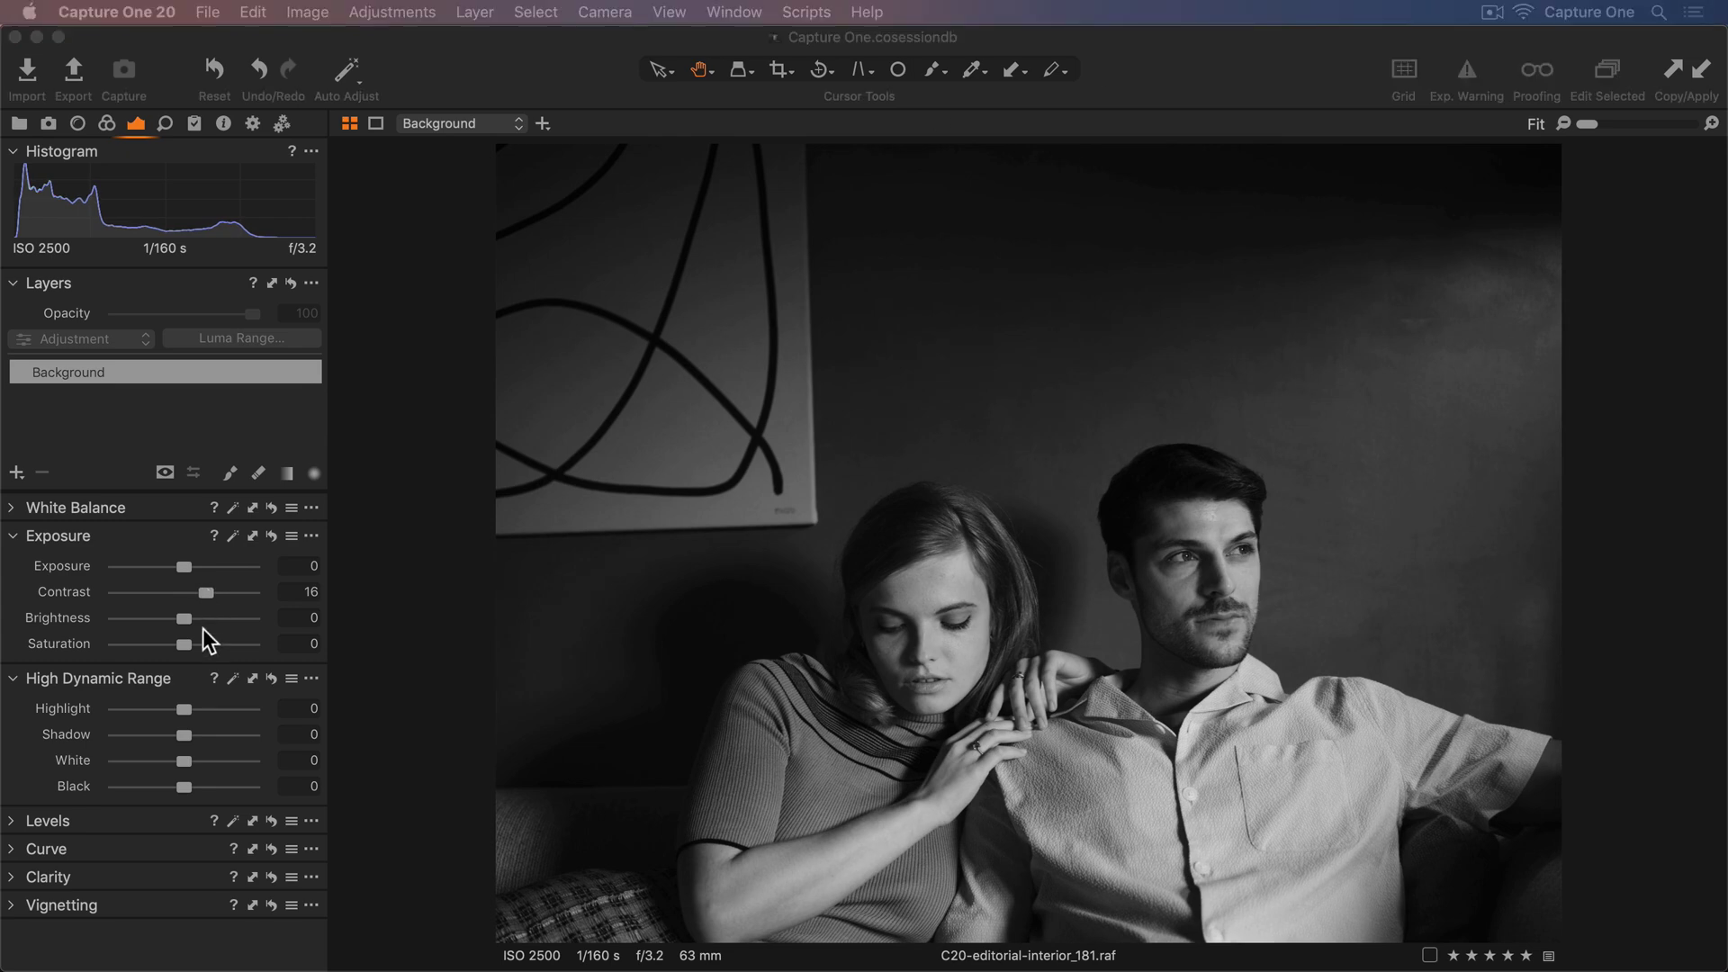
drag(187, 732, 205, 732)
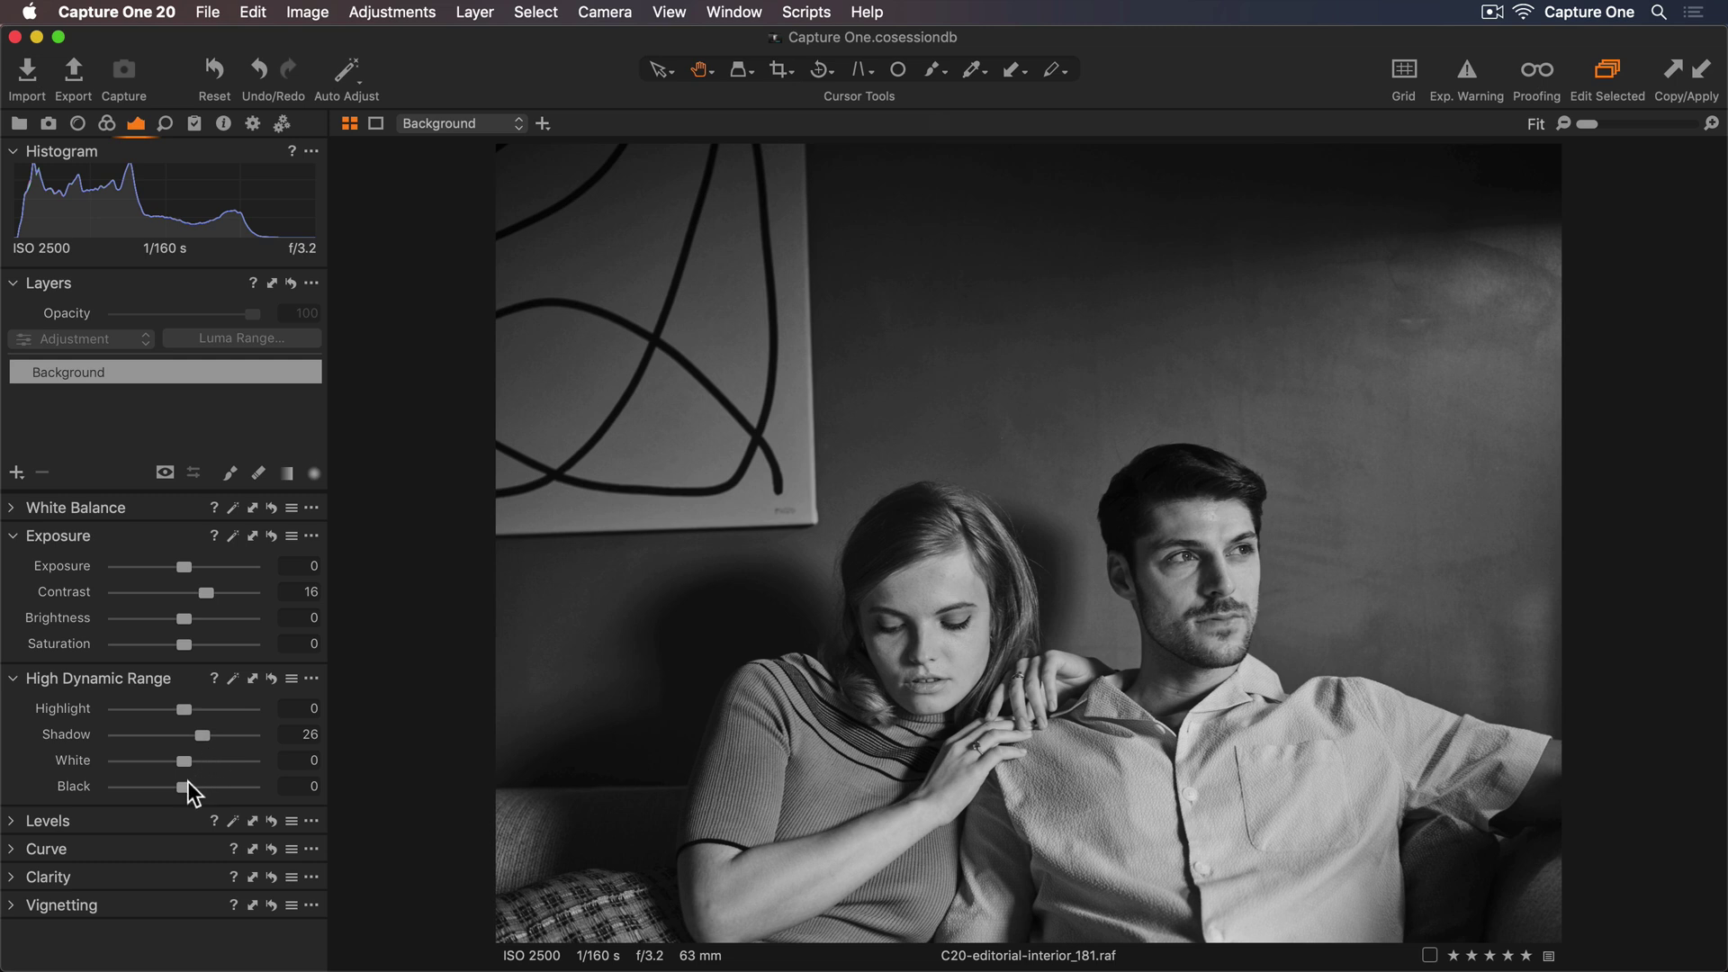
drag(184, 785, 170, 786)
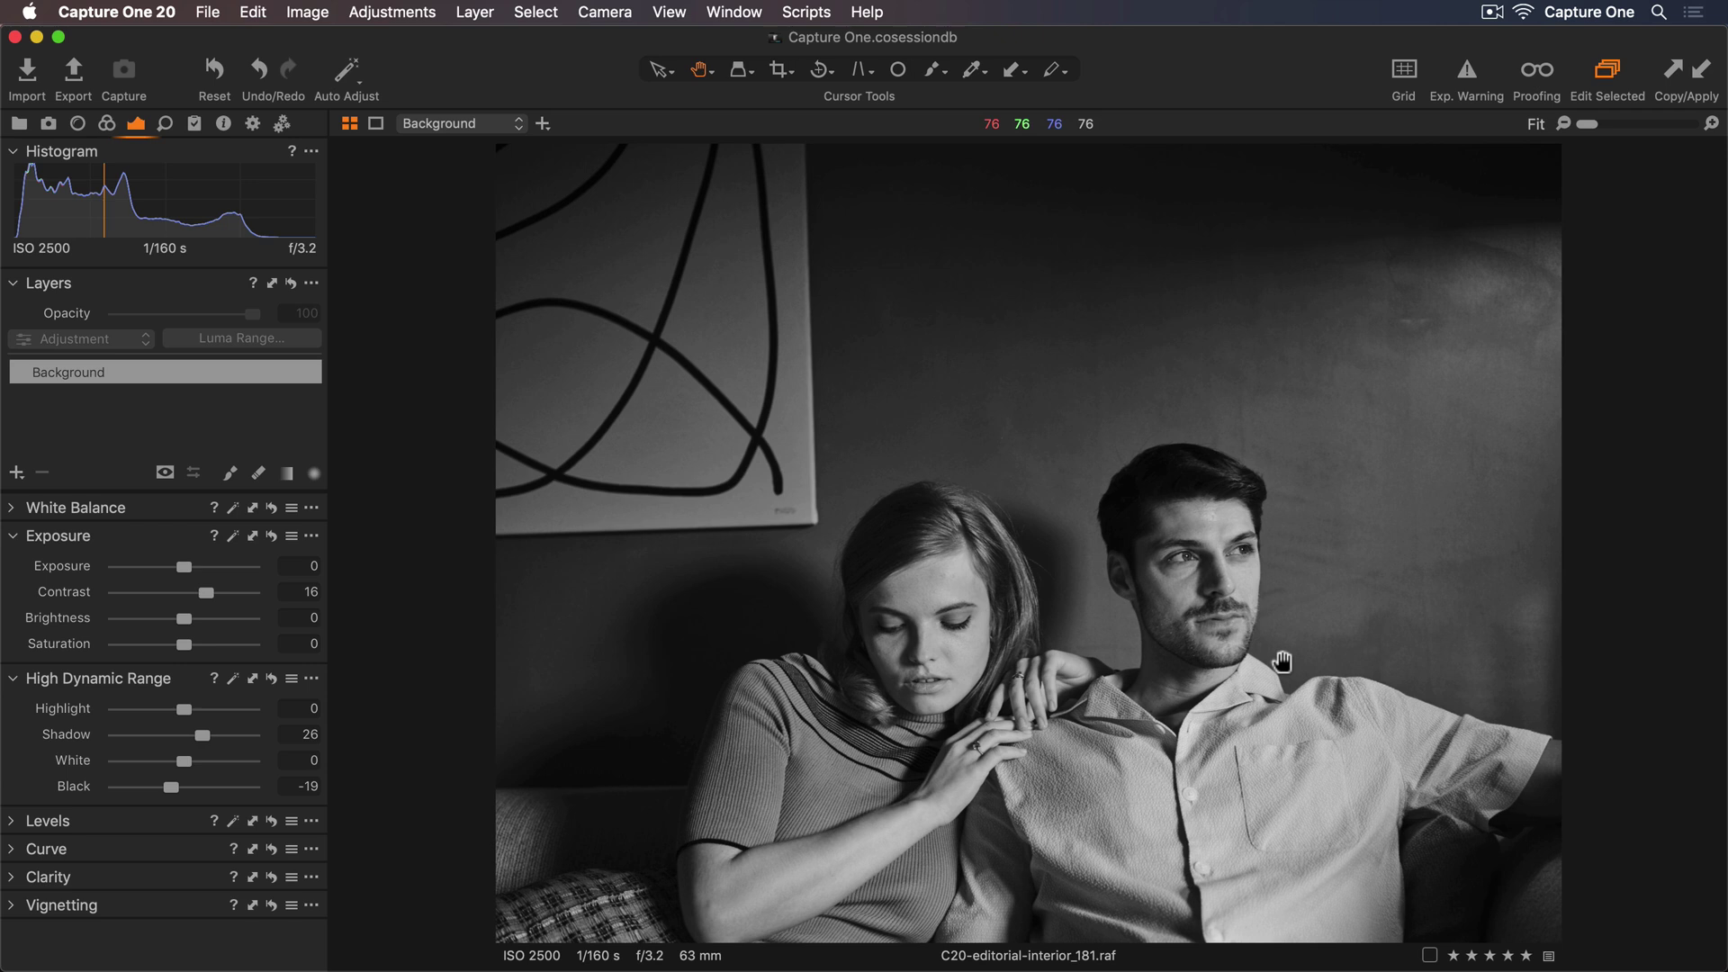
Step: Draw a radial gradient mask over the couple on a new Layer 1 and preview its coverage
click(315, 469)
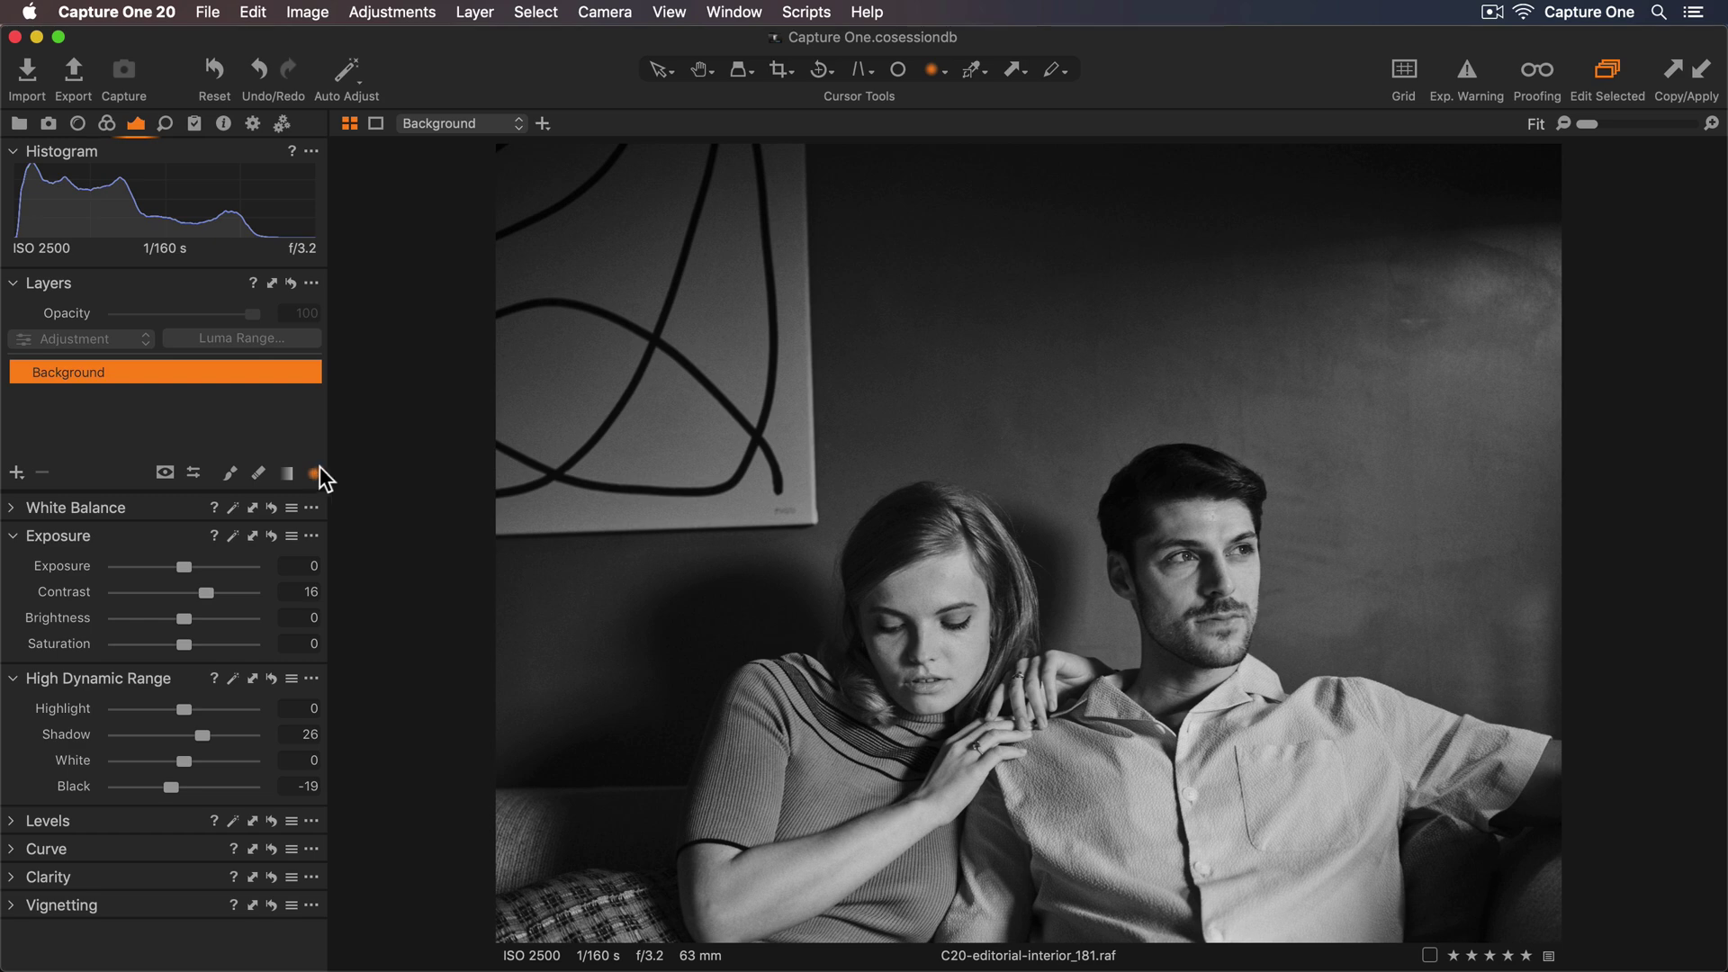
drag(1083, 520, 590, 813)
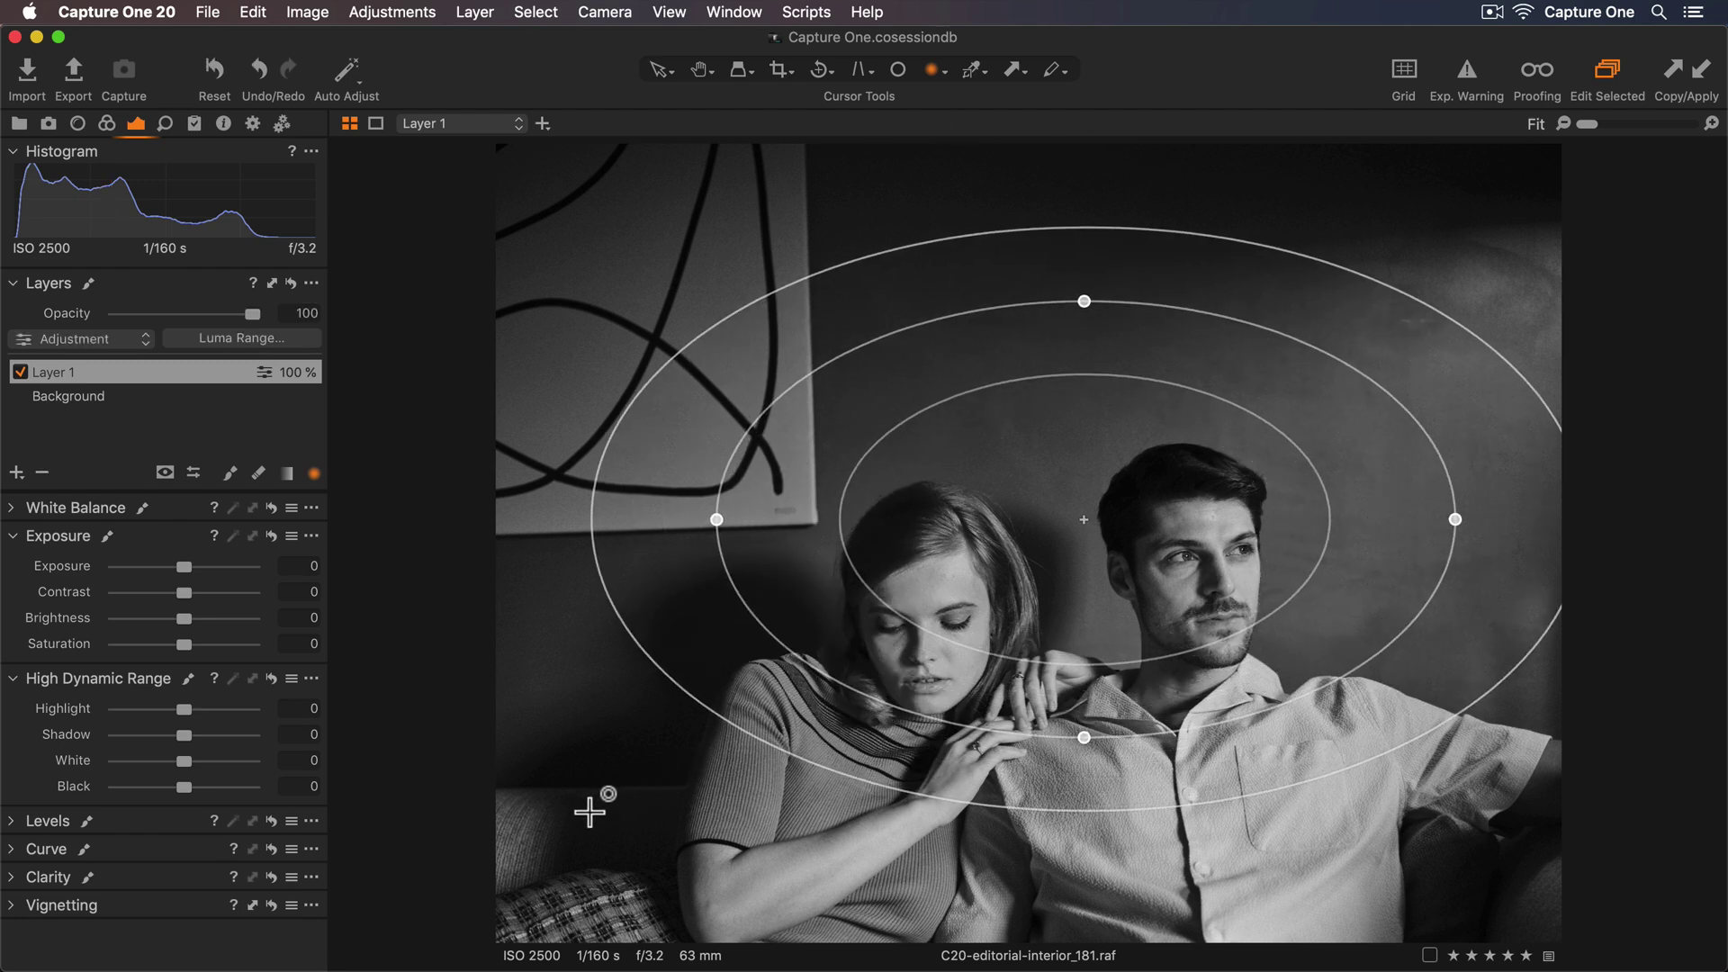
key(m)
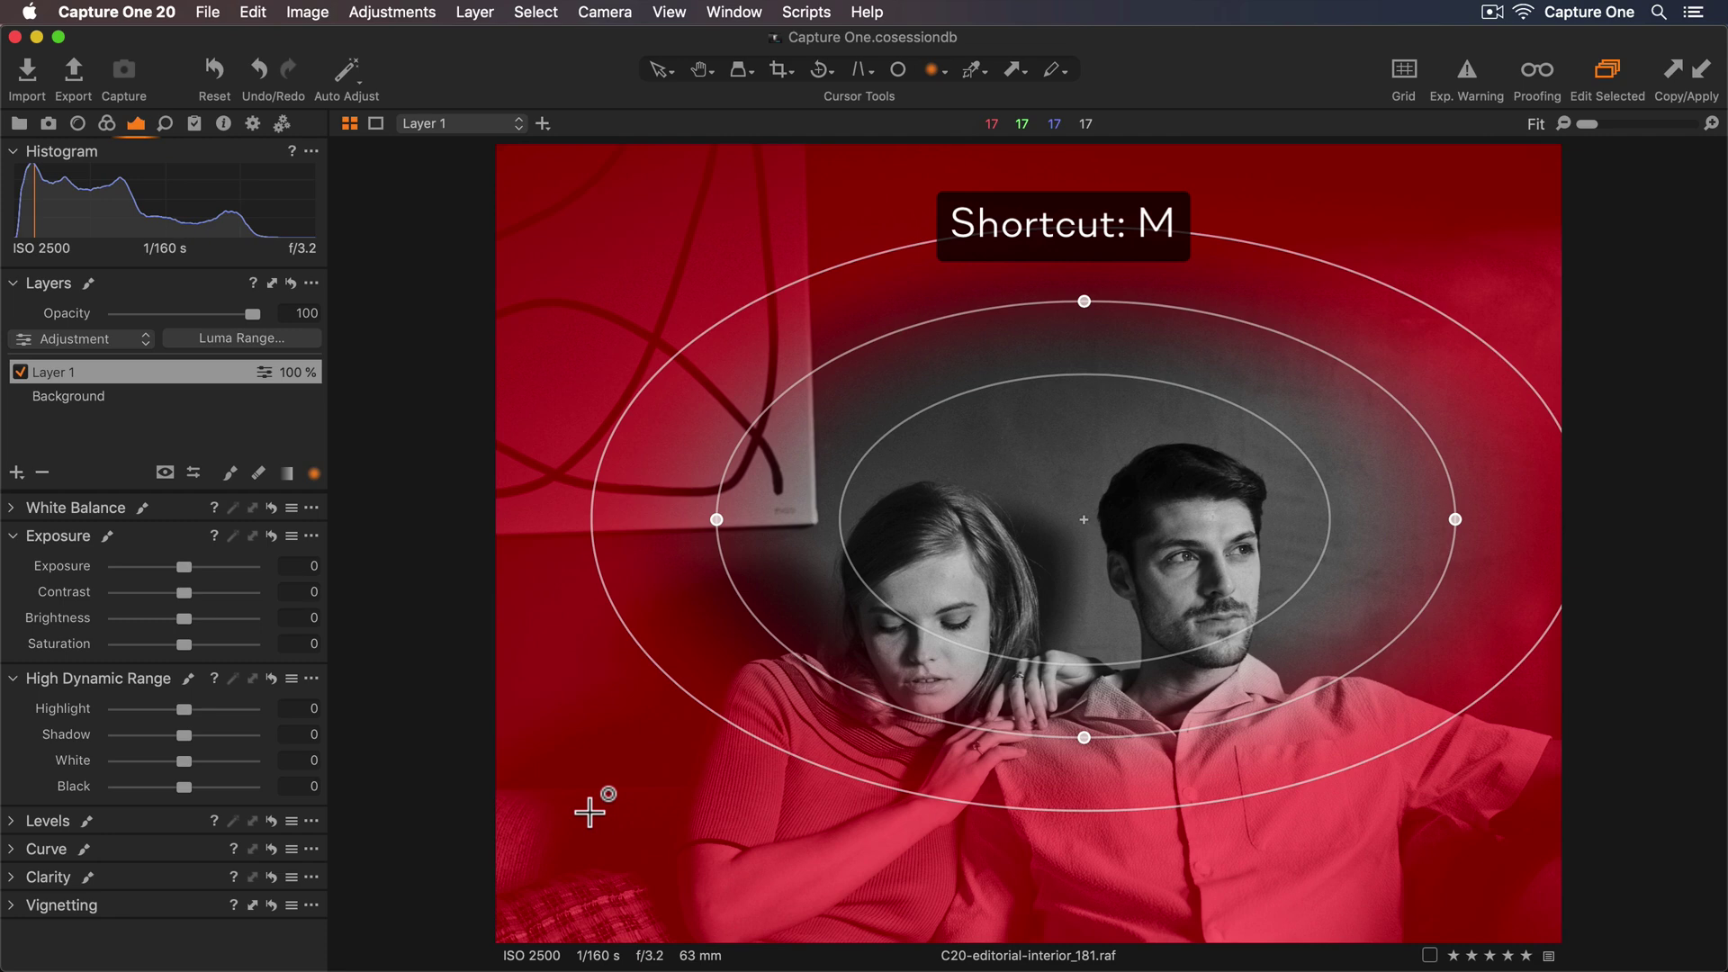
key(m)
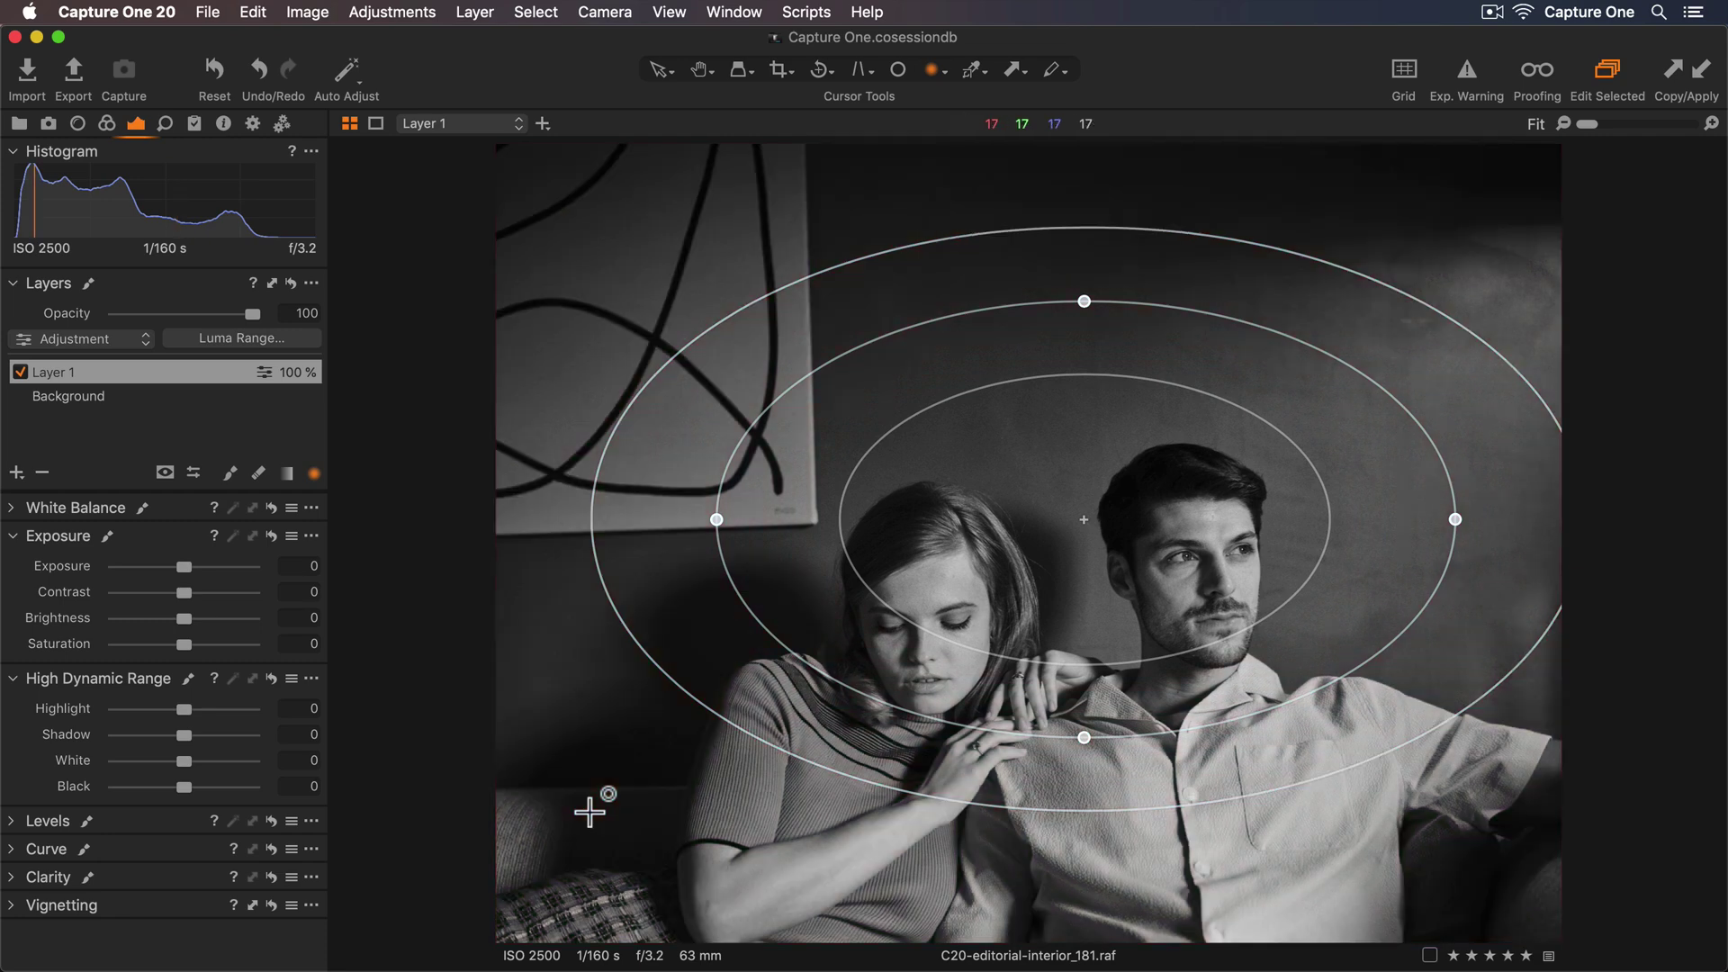
Step: Move the radial gradient down onto the couple, widen it and tilt its outer edge
drag(997, 520, 1061, 605)
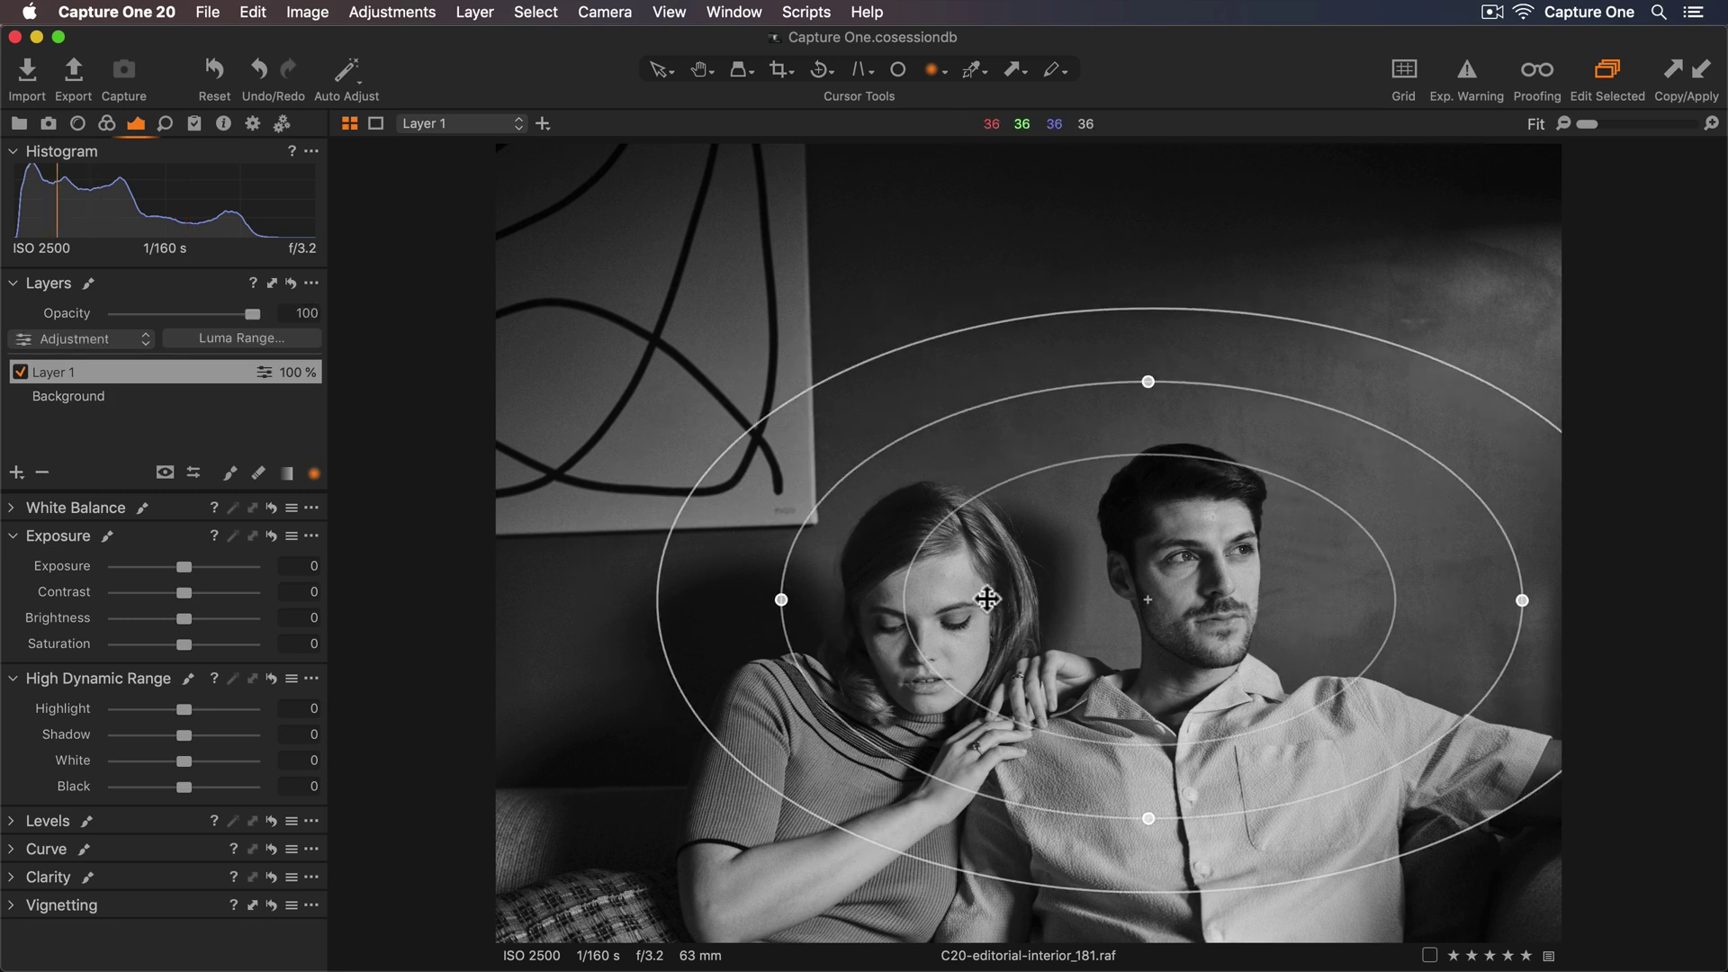
drag(781, 599, 707, 759)
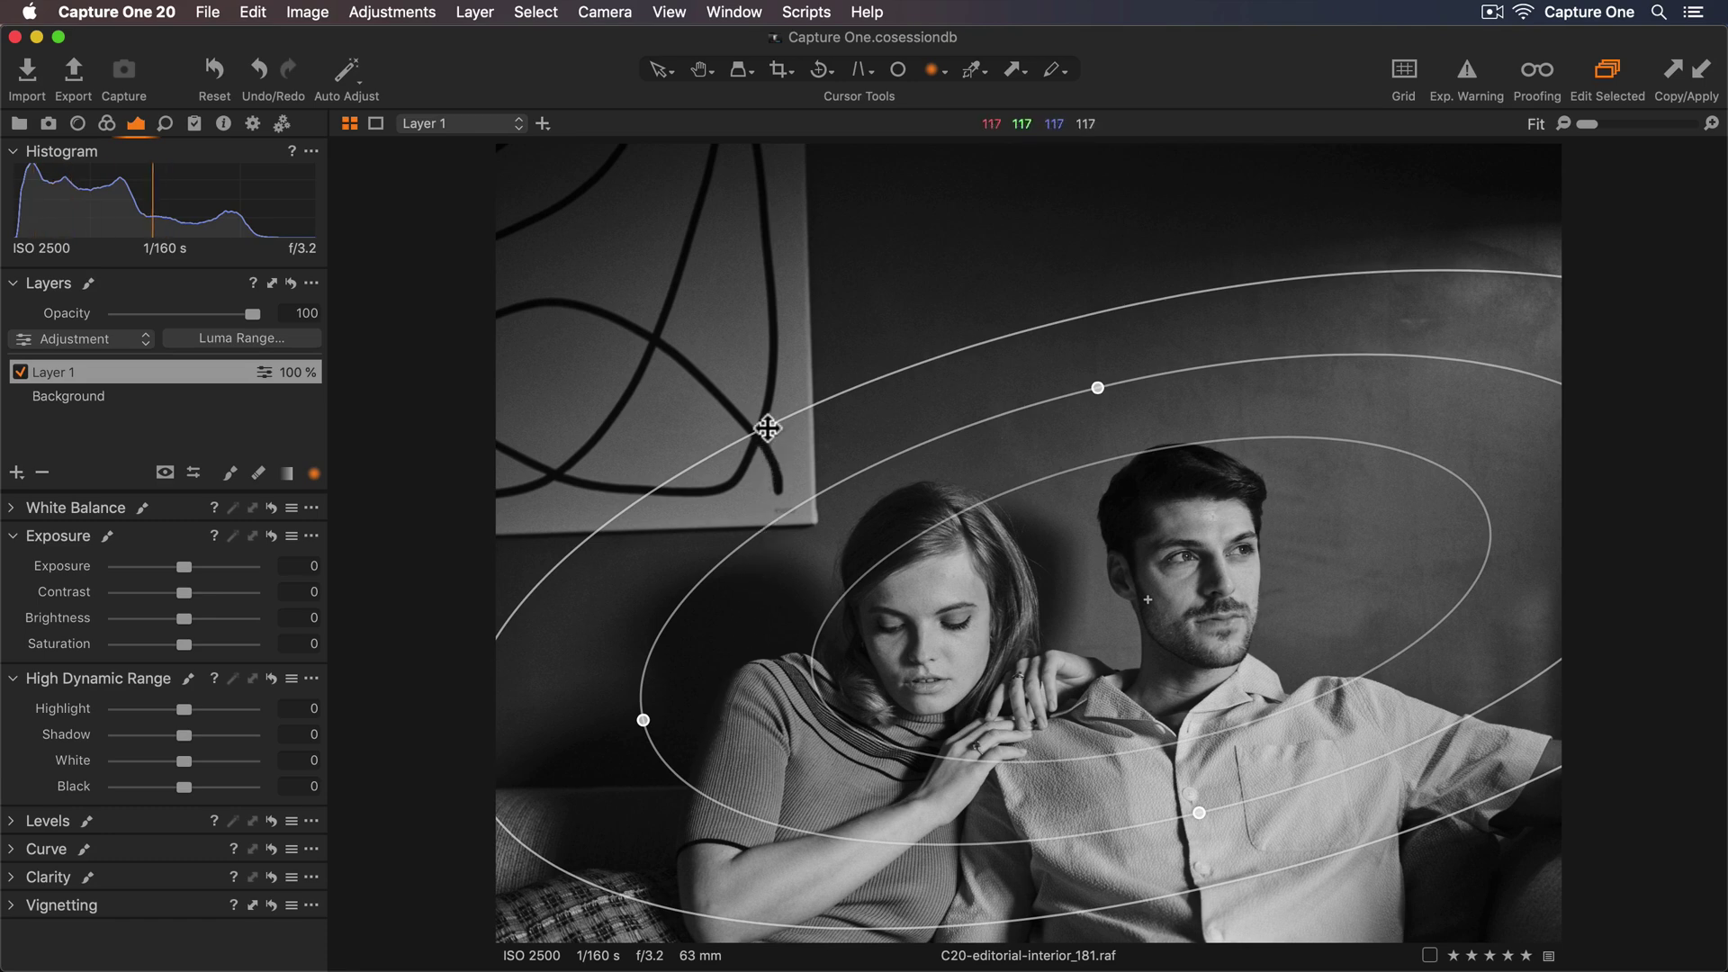
drag(771, 424, 721, 370)
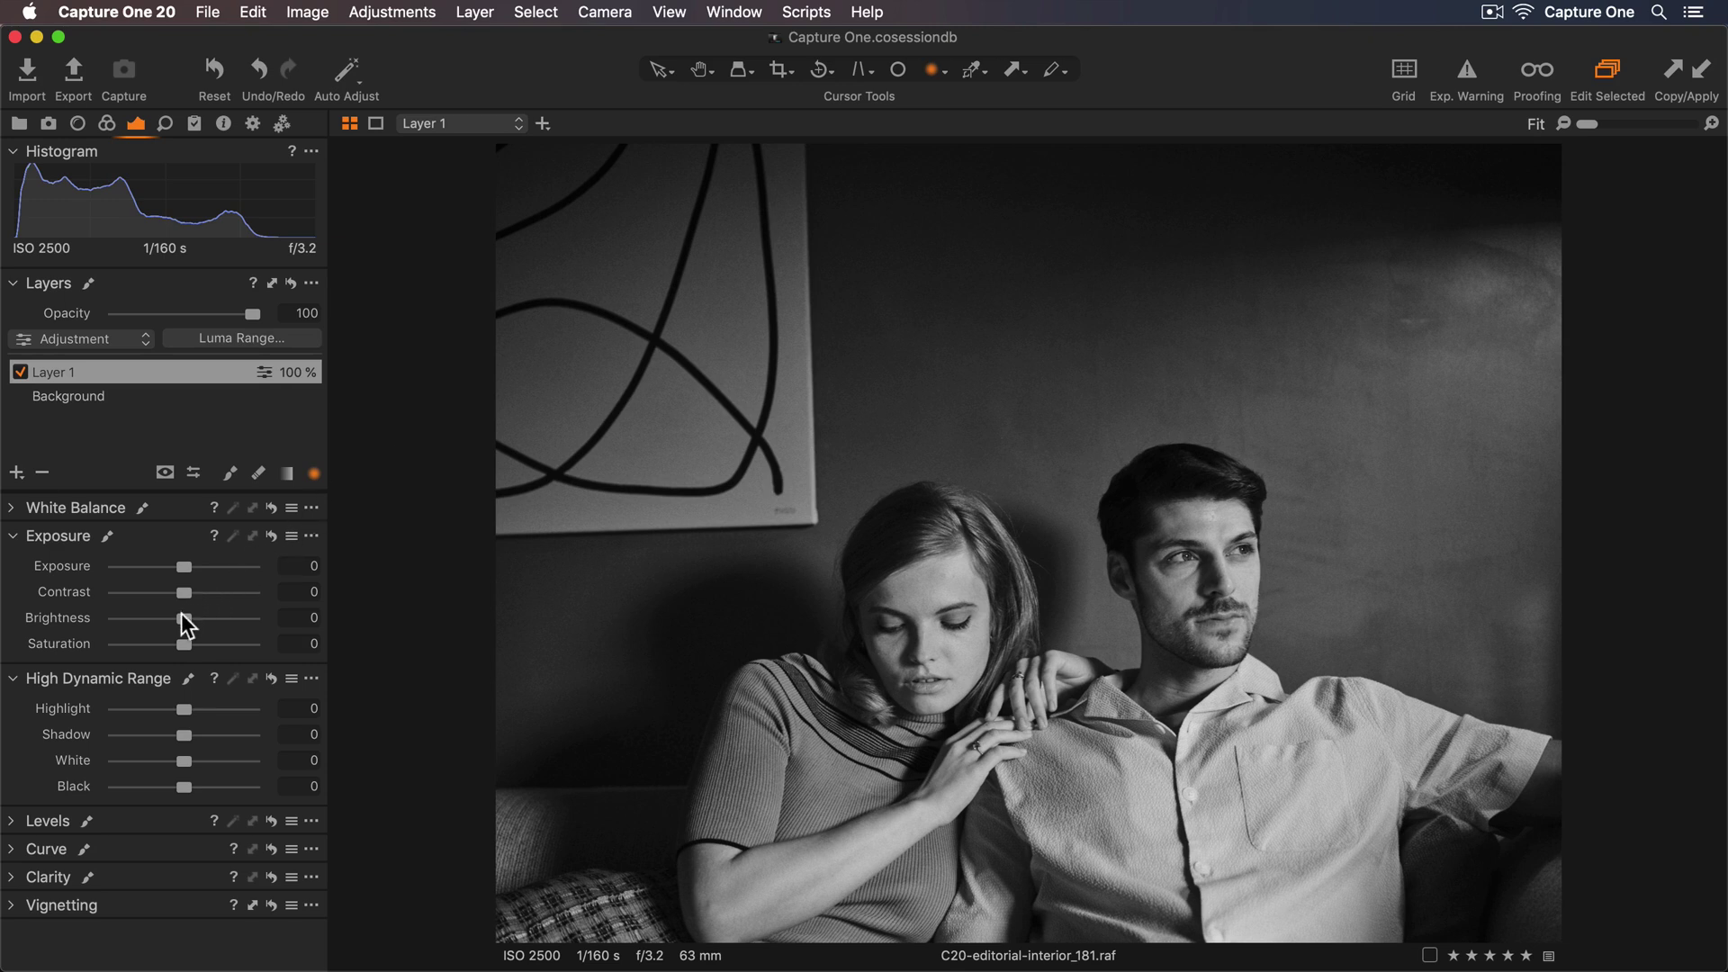
Step: Lower Layer 1's Brightness to -27 and toggle the layer off and on to compare
drag(181, 616, 143, 617)
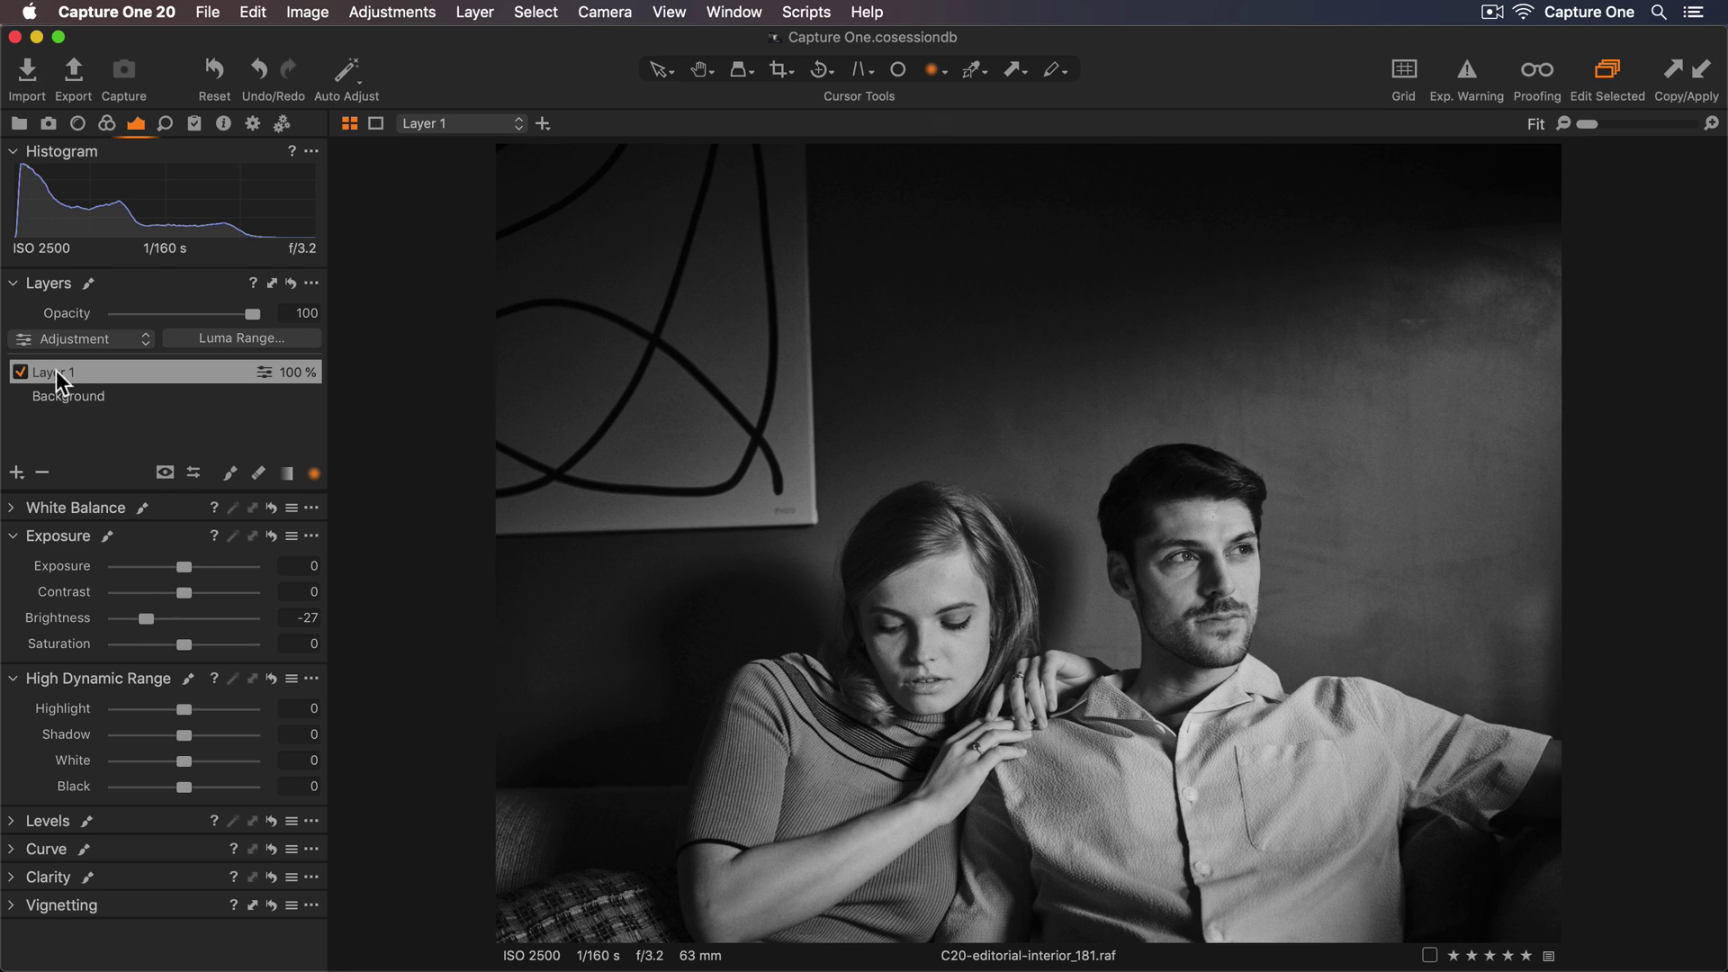
click(20, 371)
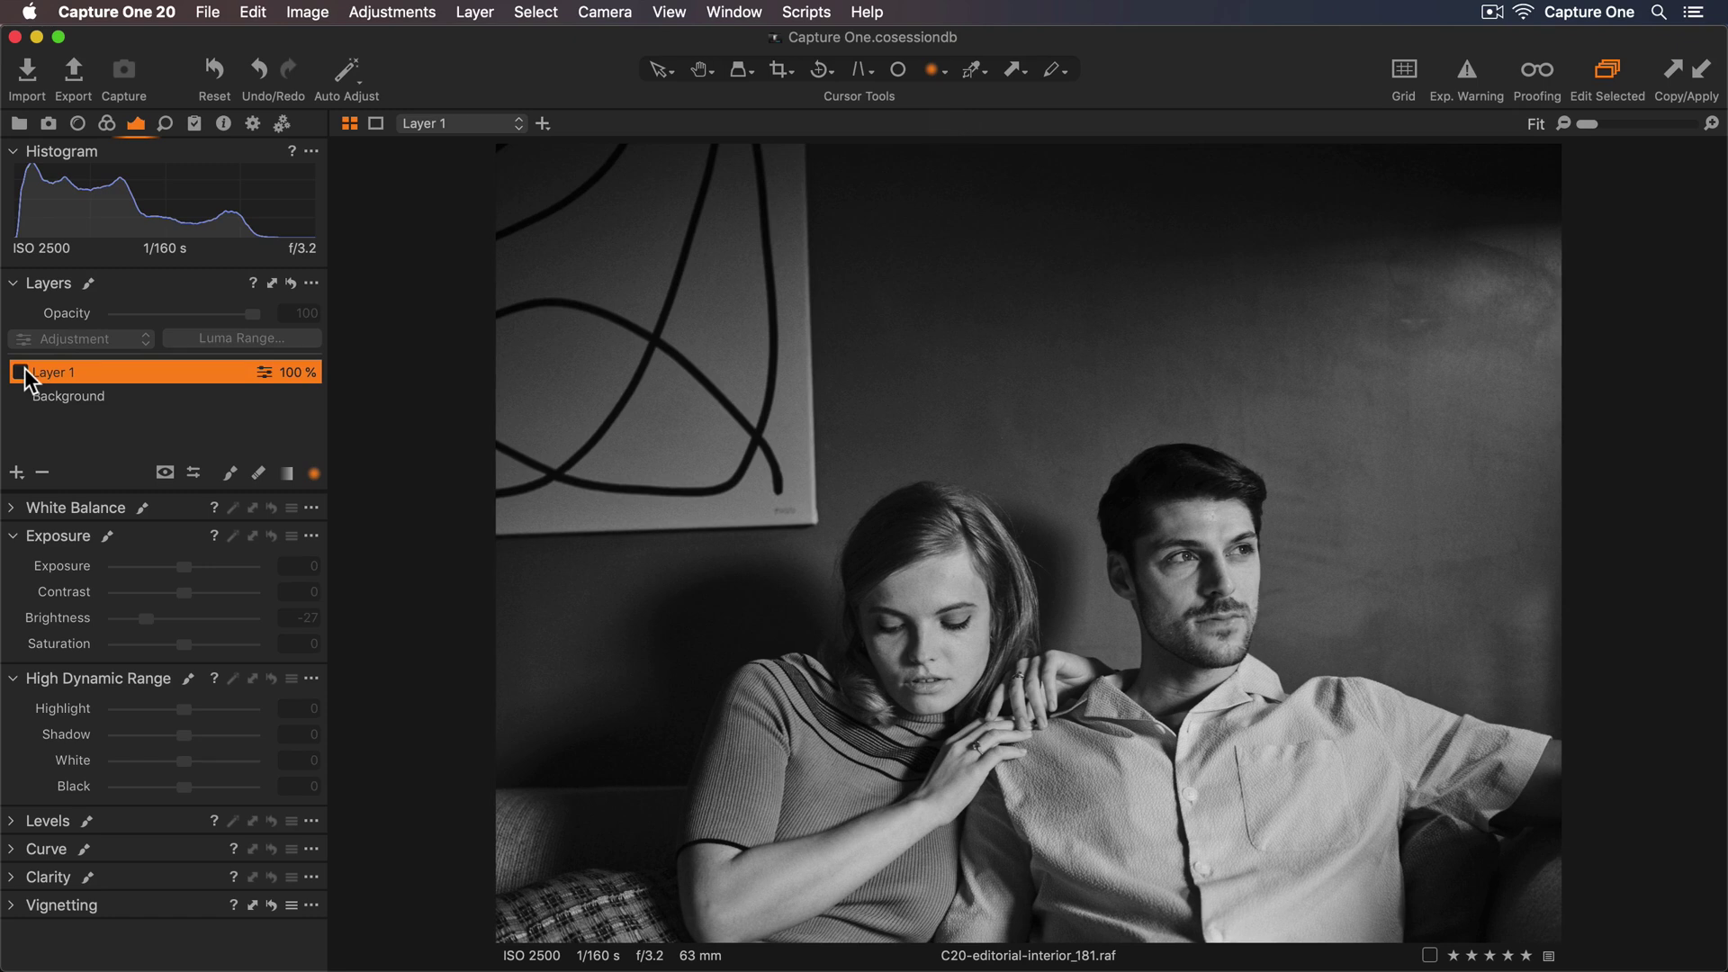
click(20, 371)
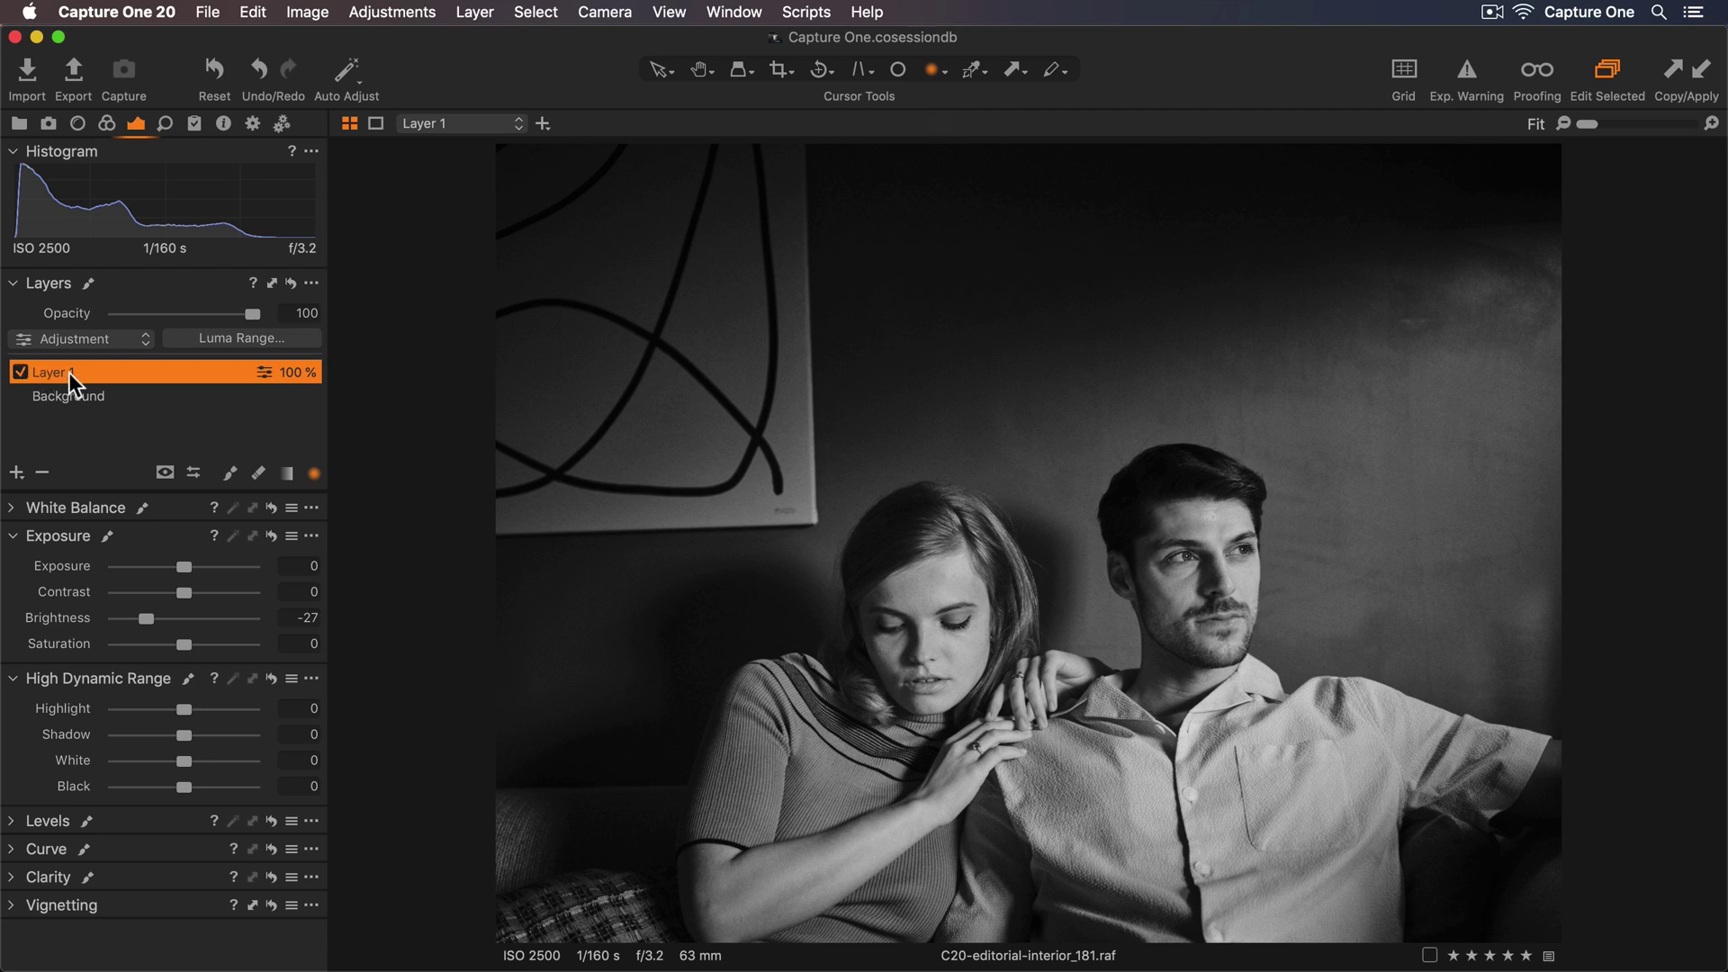
Step: Rename Layer 1 to 'Gradient'
double_click(68, 371)
text(Gradient)
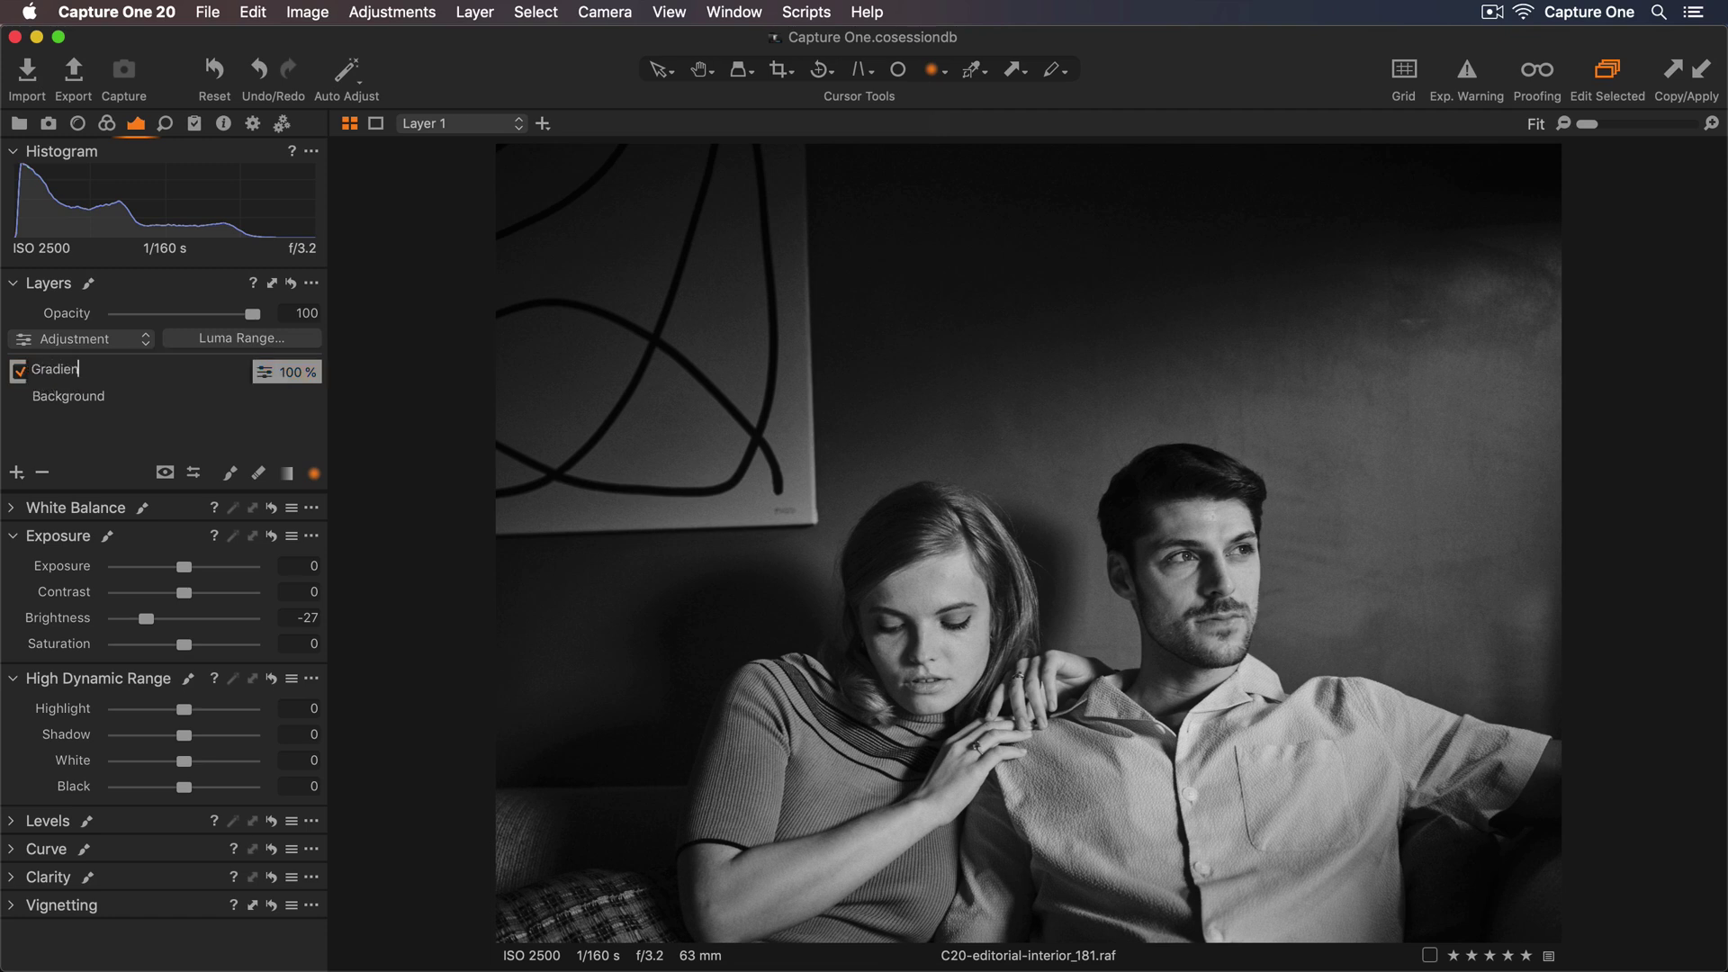
key(Return)
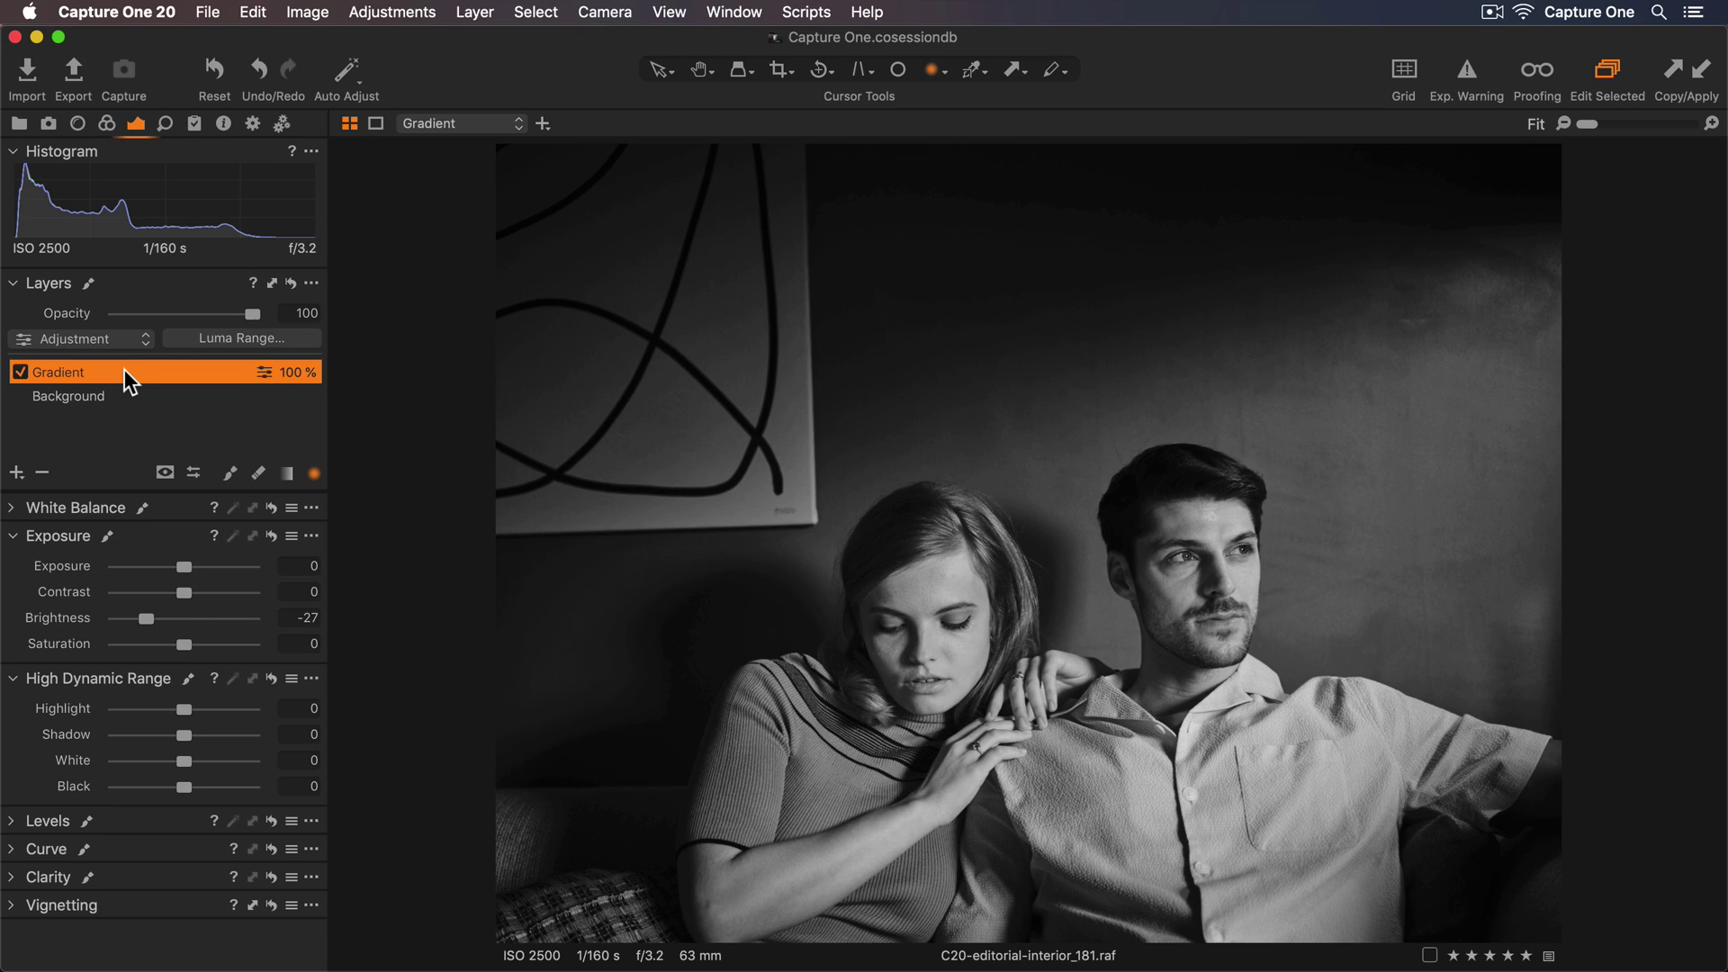
Step: Show the Background layer's Details settings and zoom to 50% on the couple
click(166, 126)
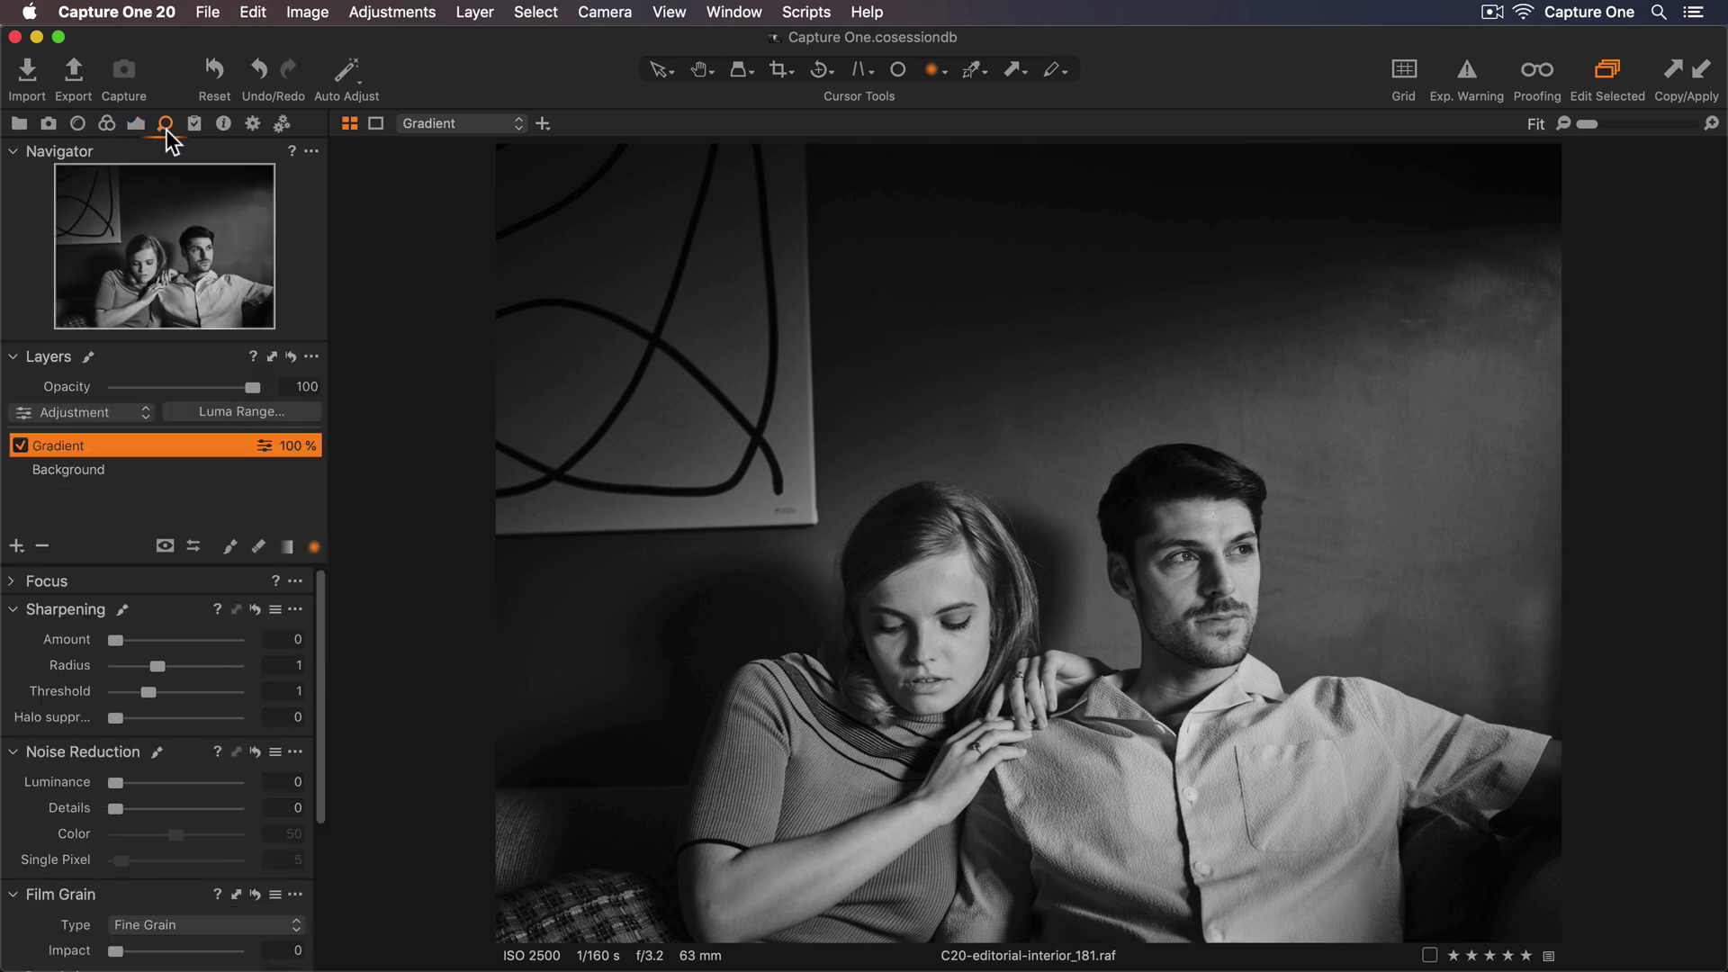
click(153, 472)
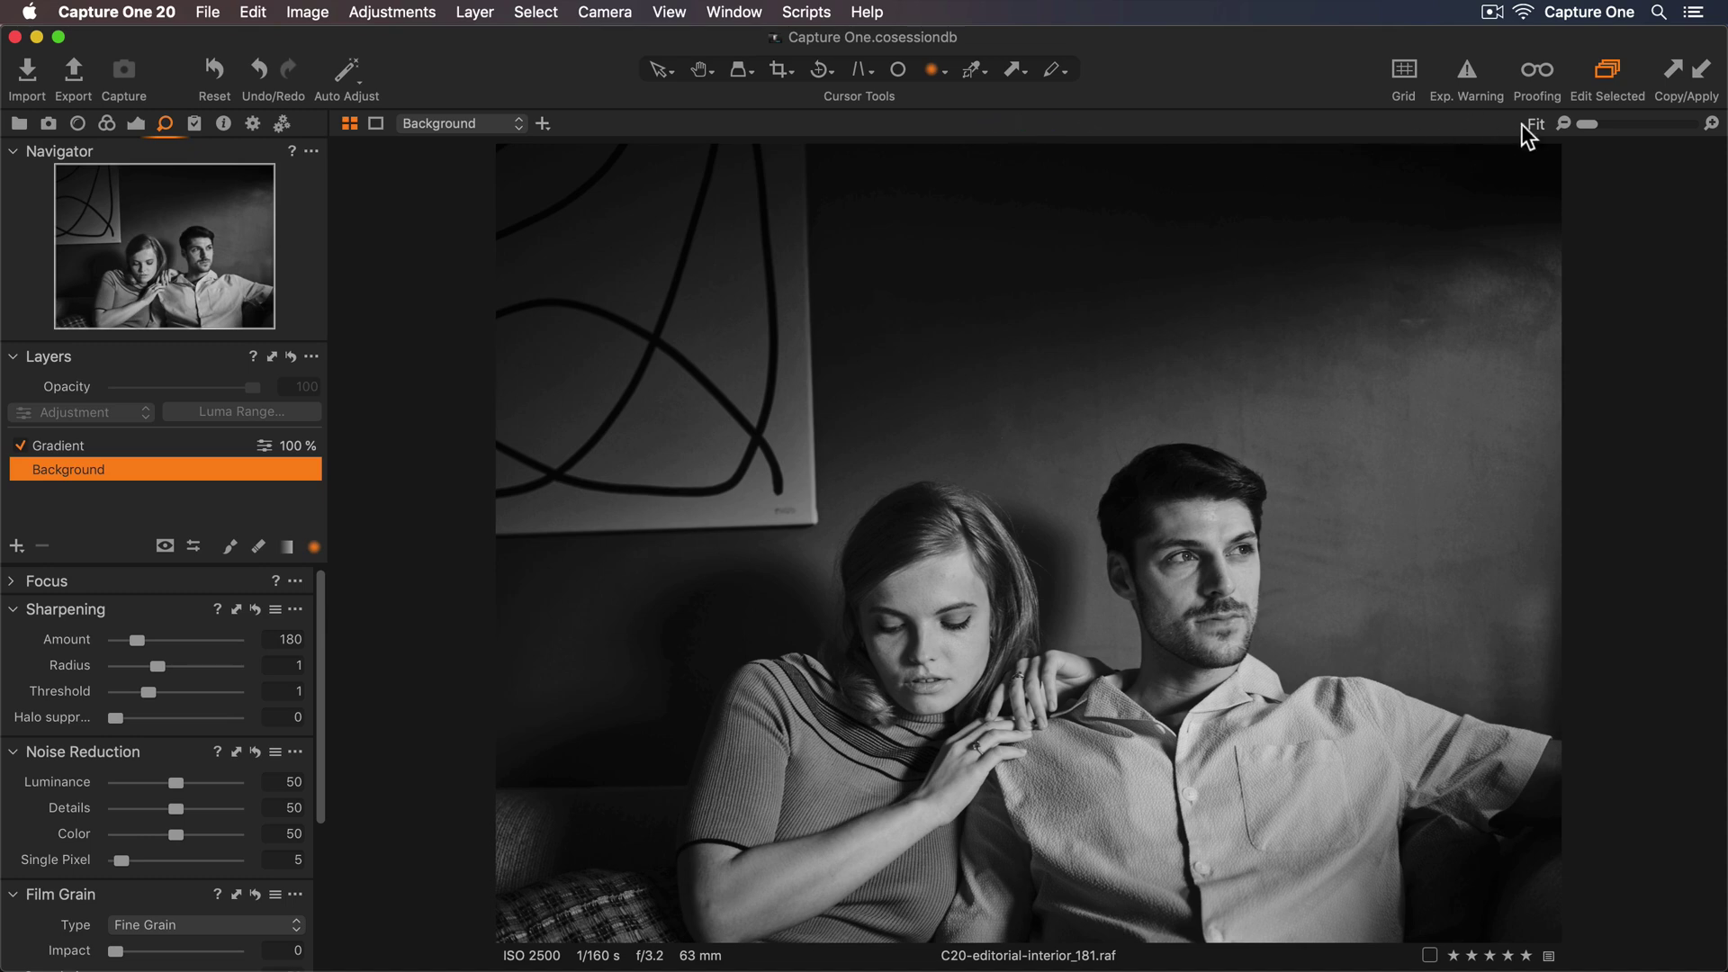
drag(1582, 121, 1606, 121)
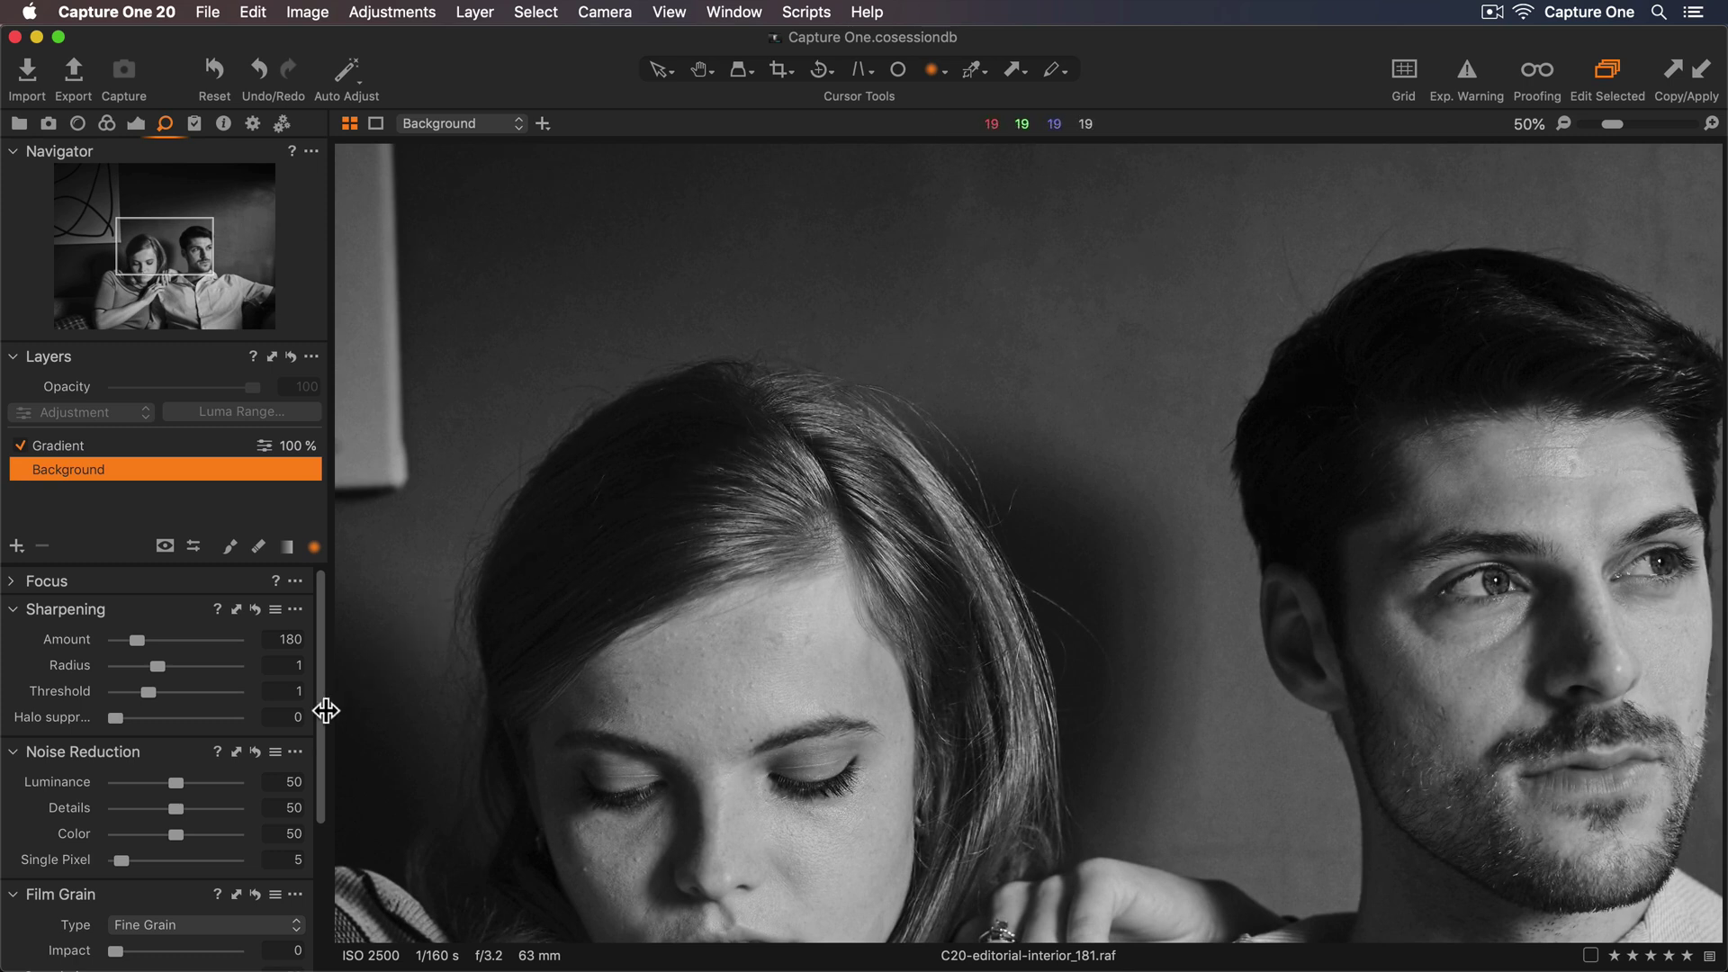
Step: Add Harsh Grain film grain to the portrait with Impact 10 and Granularity 36
drag(322, 710, 311, 815)
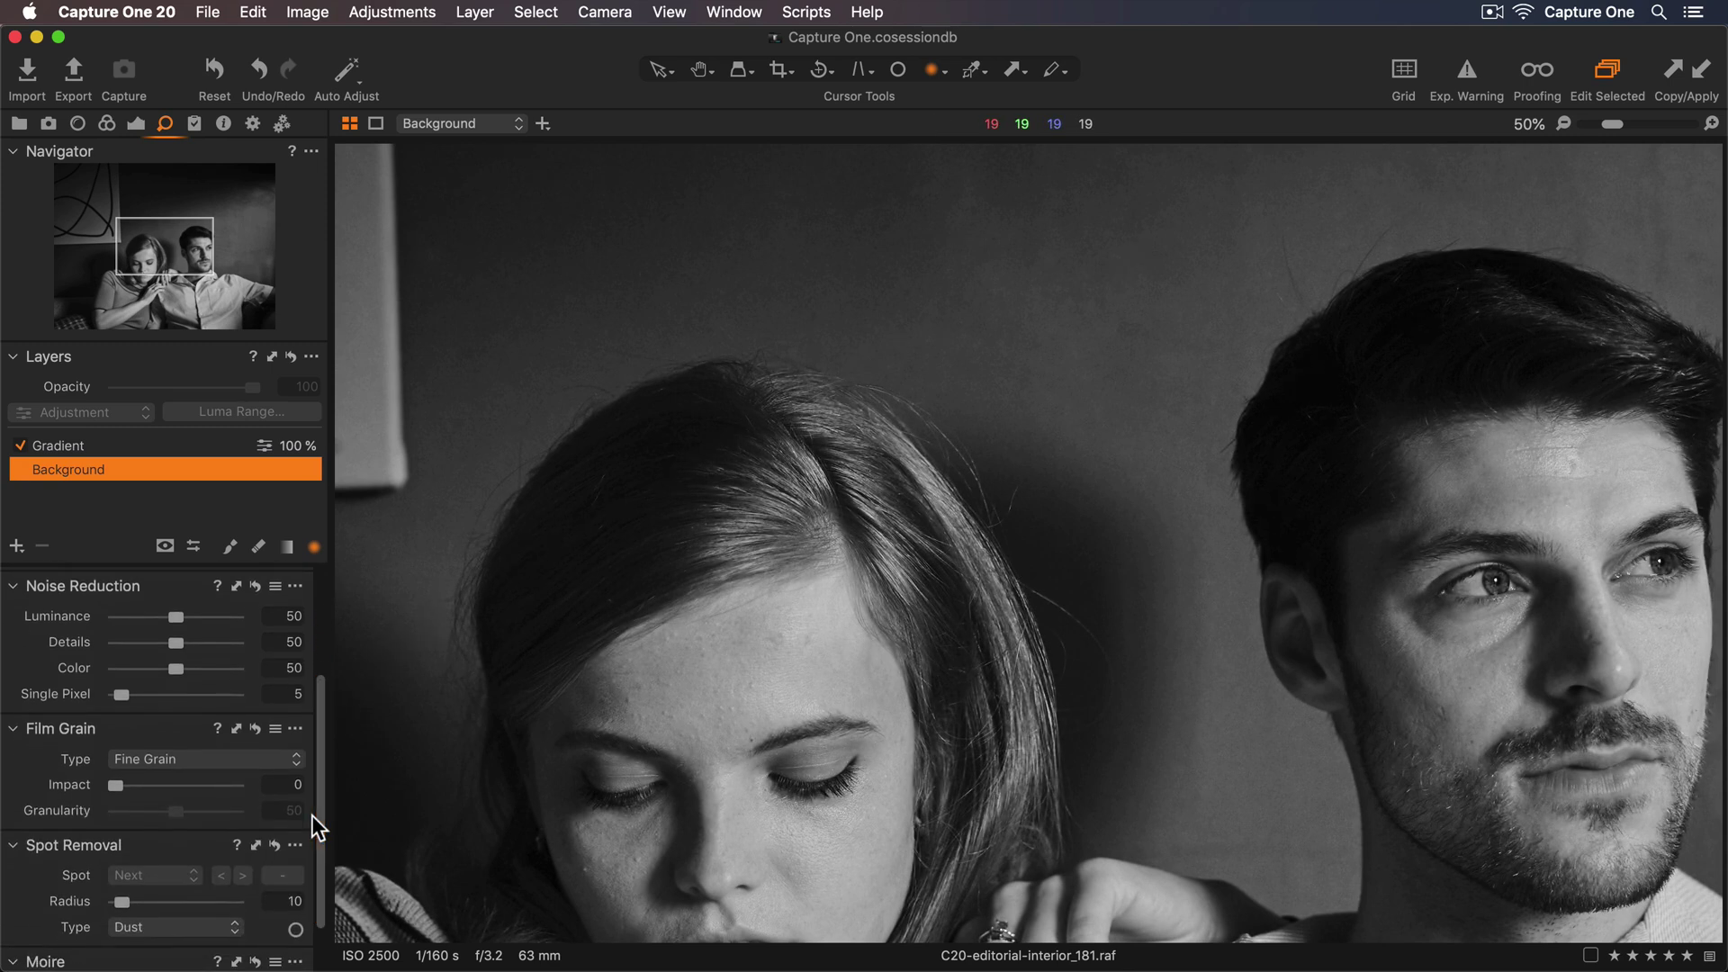
click(277, 759)
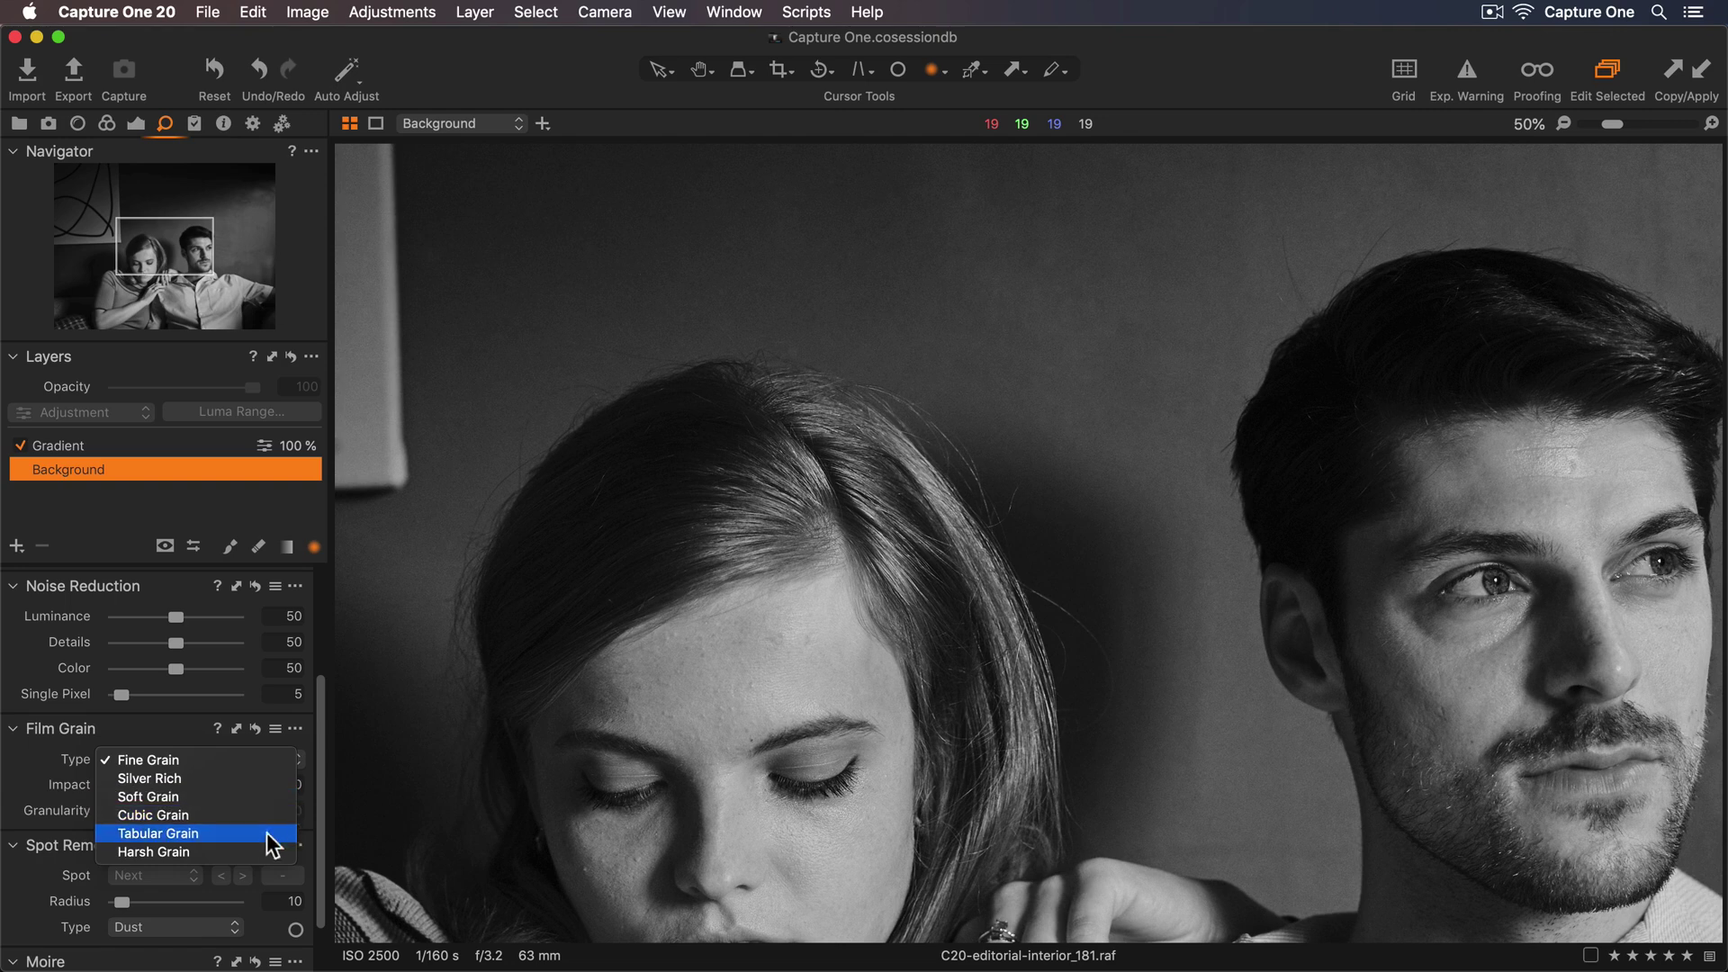
click(260, 851)
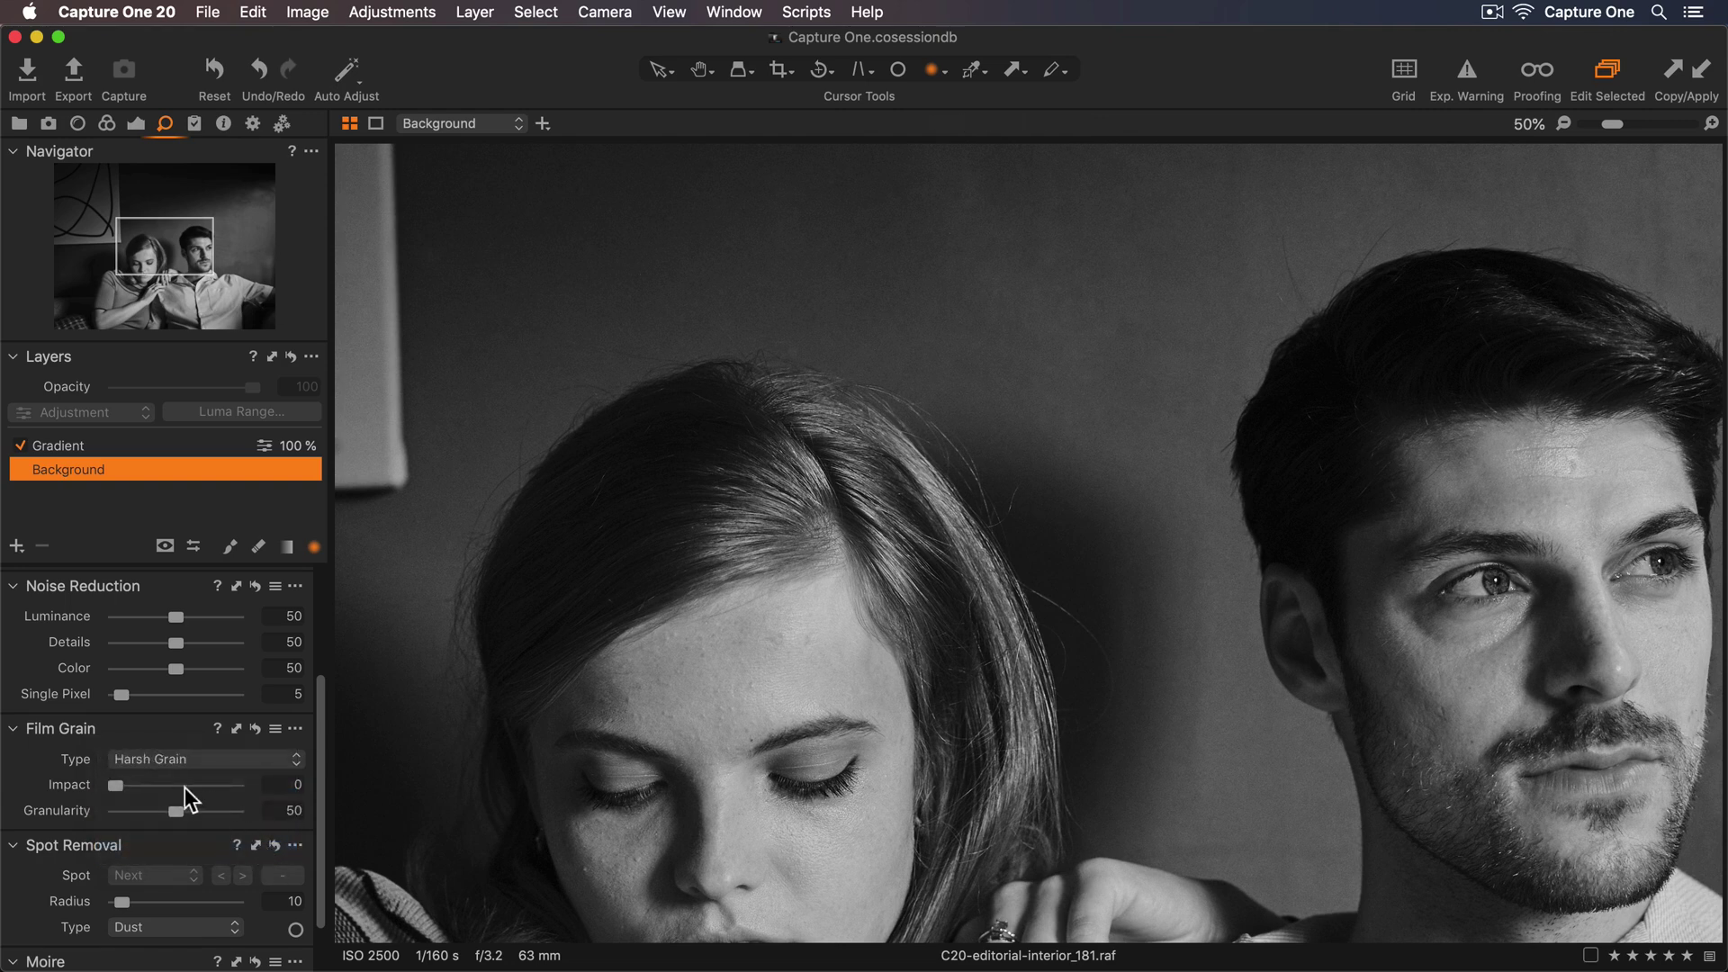
drag(117, 784, 146, 790)
drag(171, 810, 153, 811)
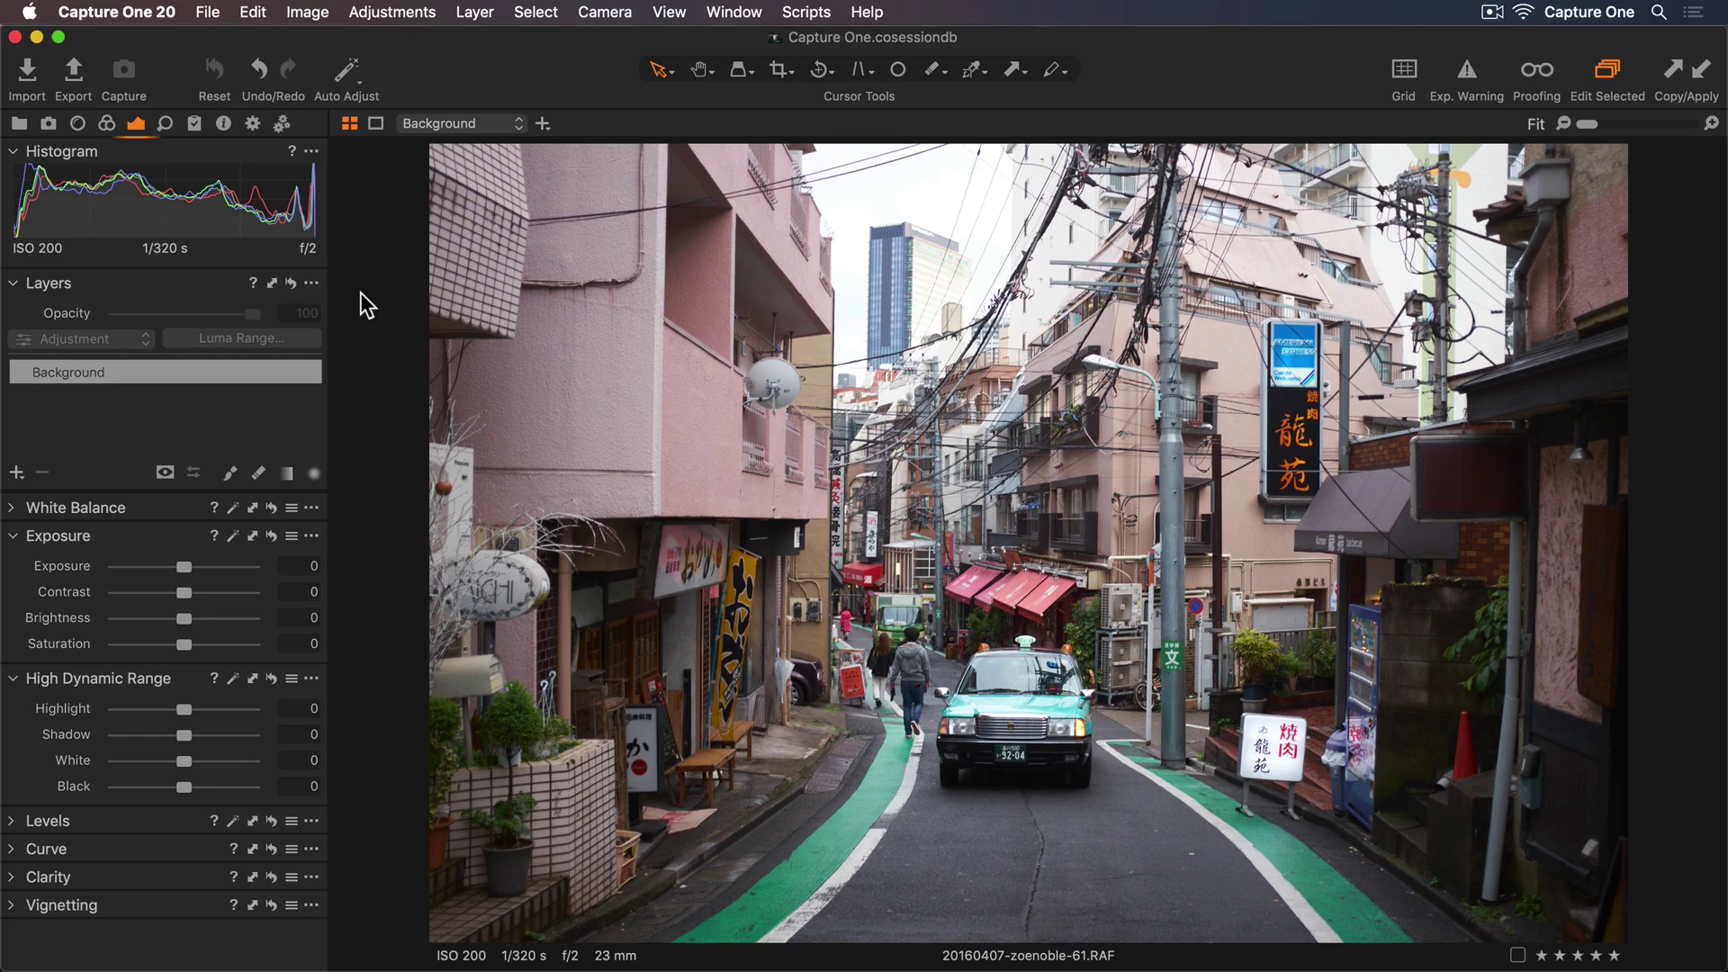
Step: Enable Black & White on the Tokyo street photo
click(107, 123)
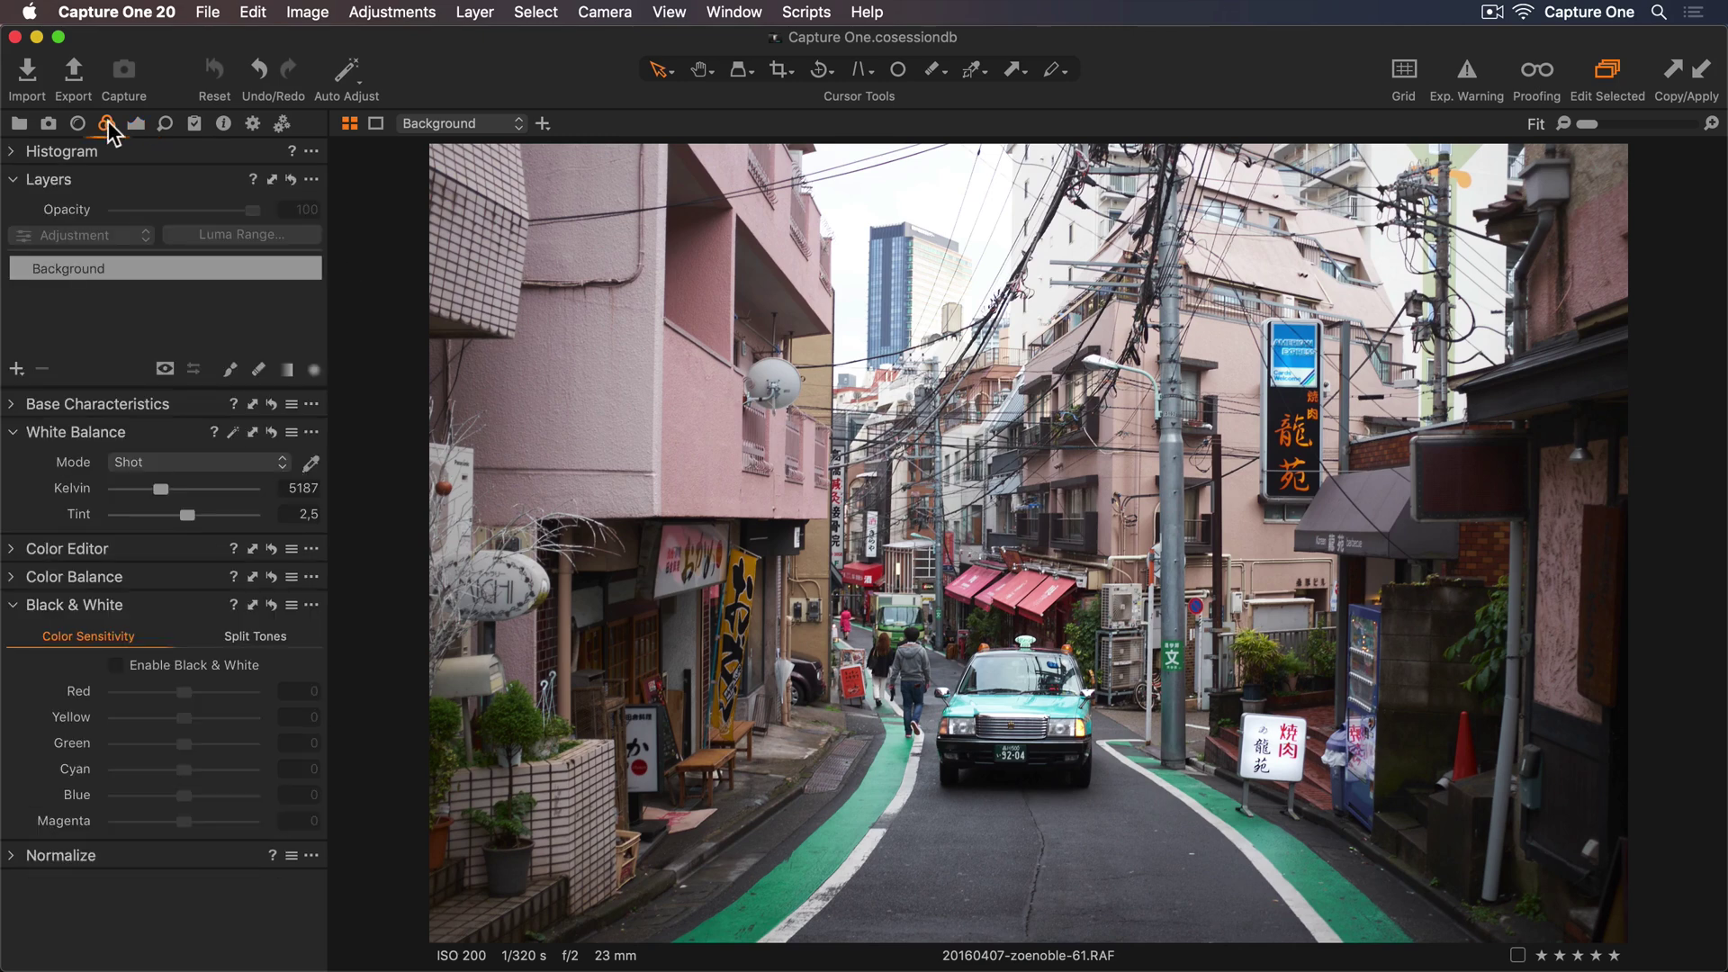
click(118, 666)
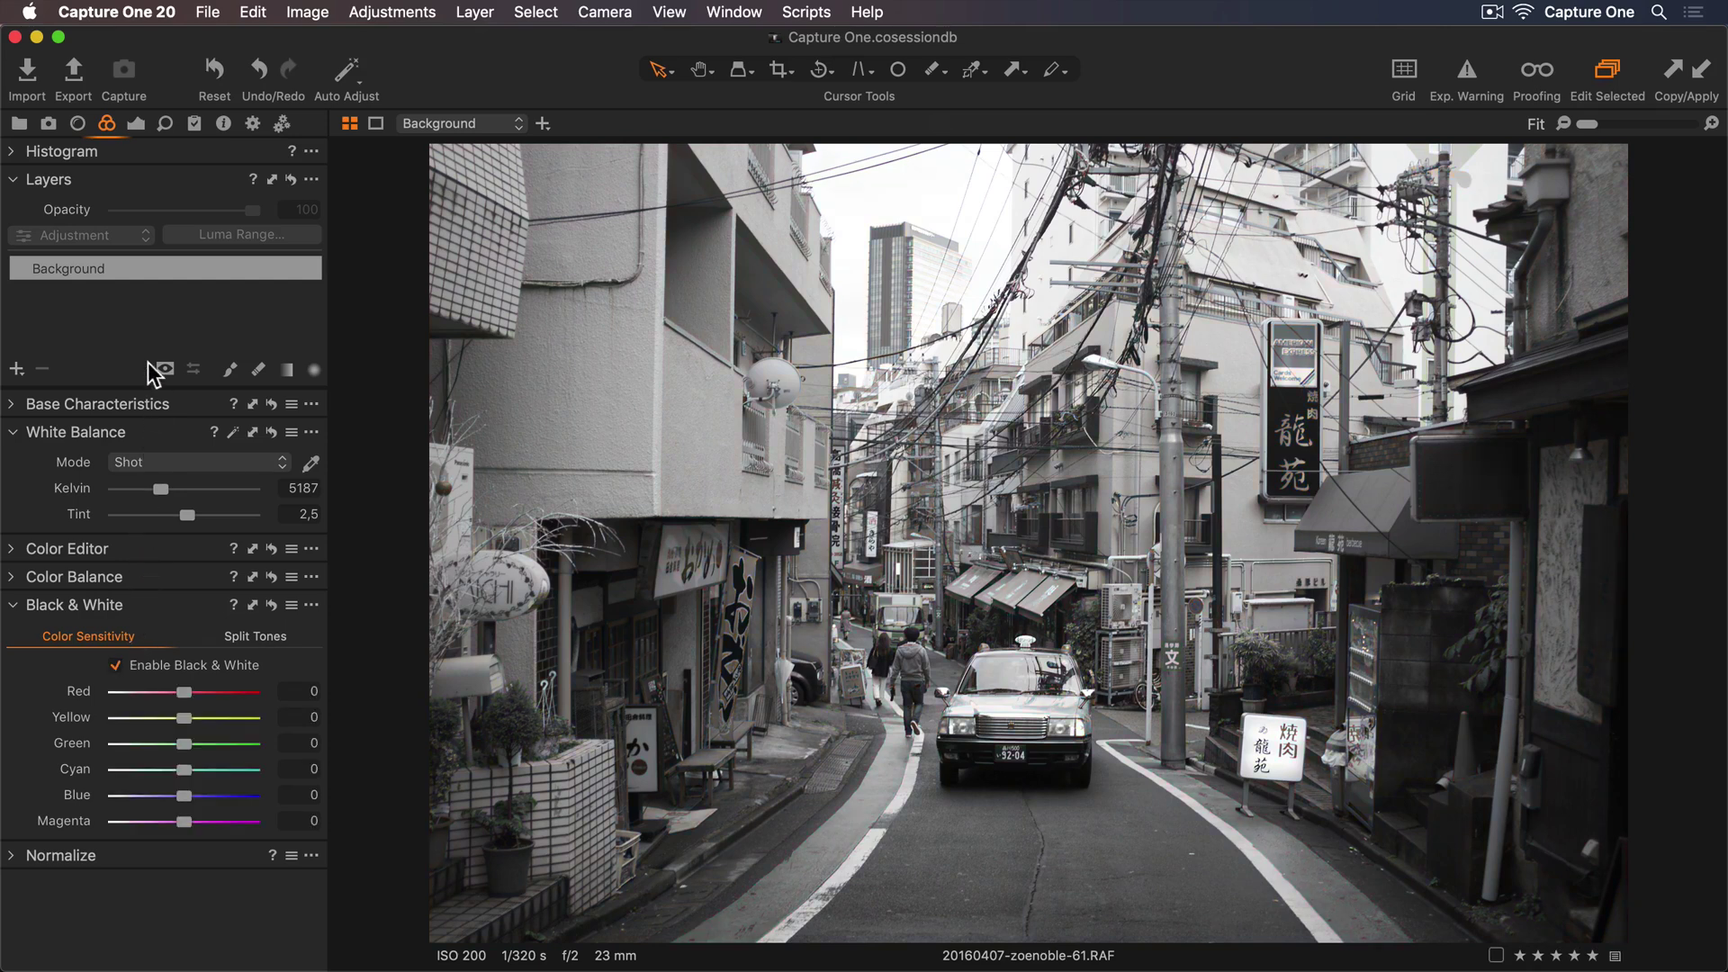
Step: Set the street photo to Exposure -0.4, Contrast 5, Brightness 6, Highlight -37, Shadow 25, Black -44
click(137, 124)
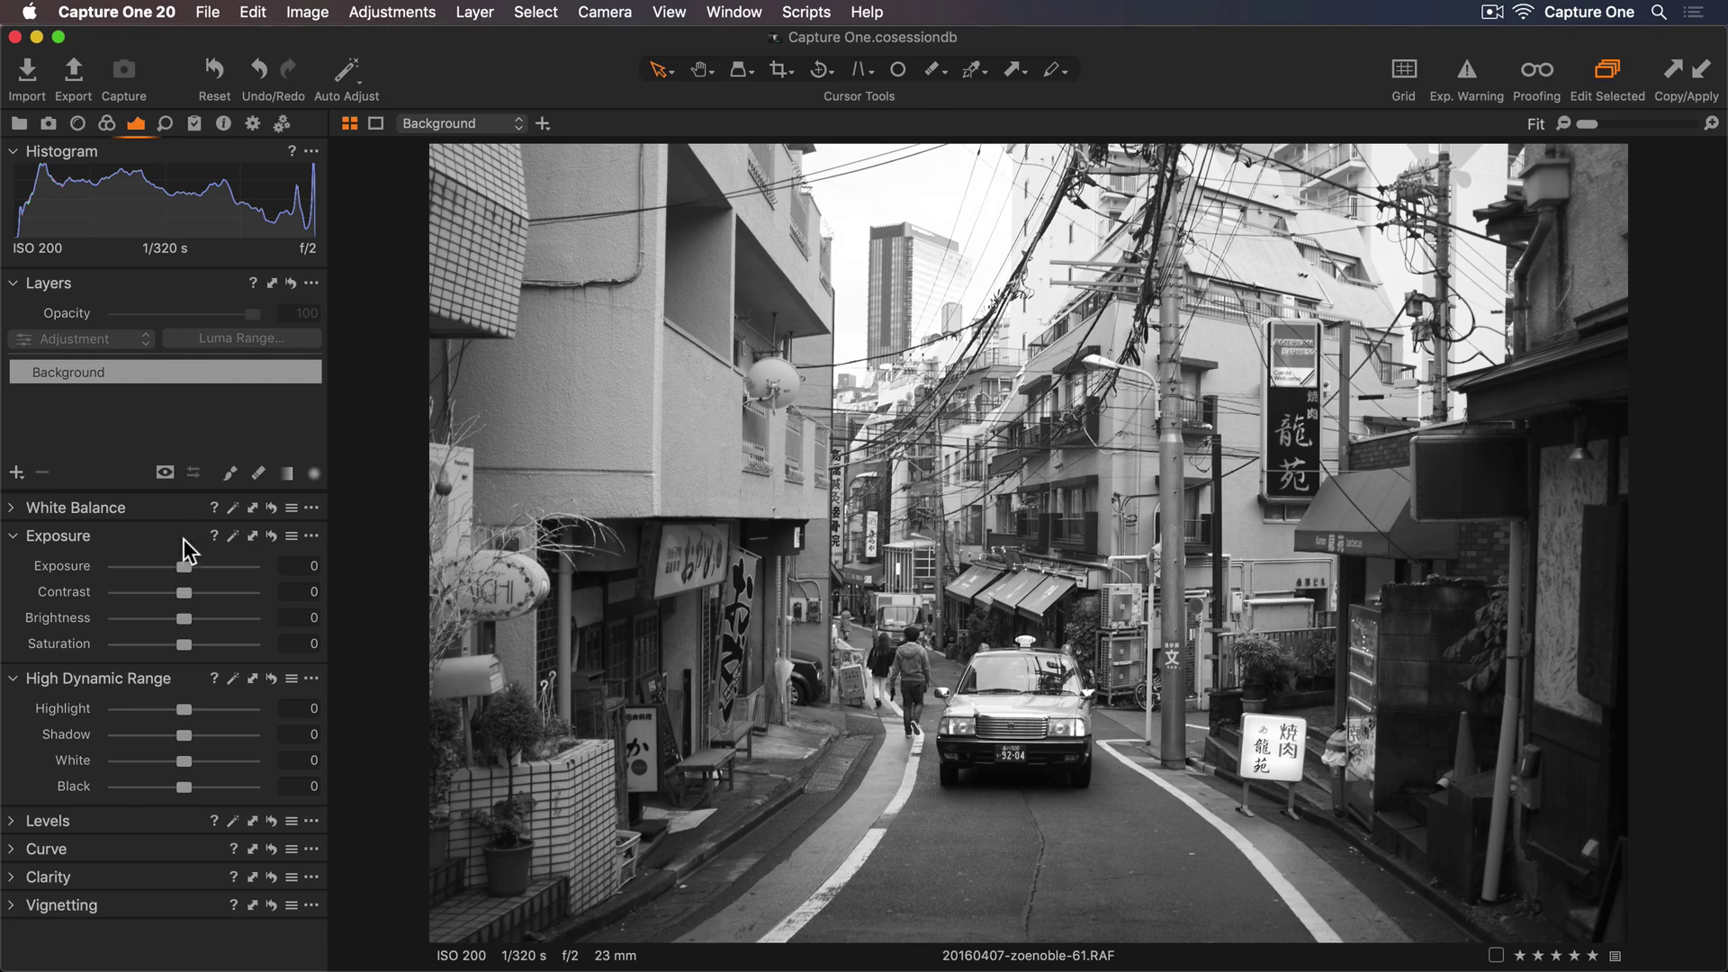
drag(186, 569, 191, 597)
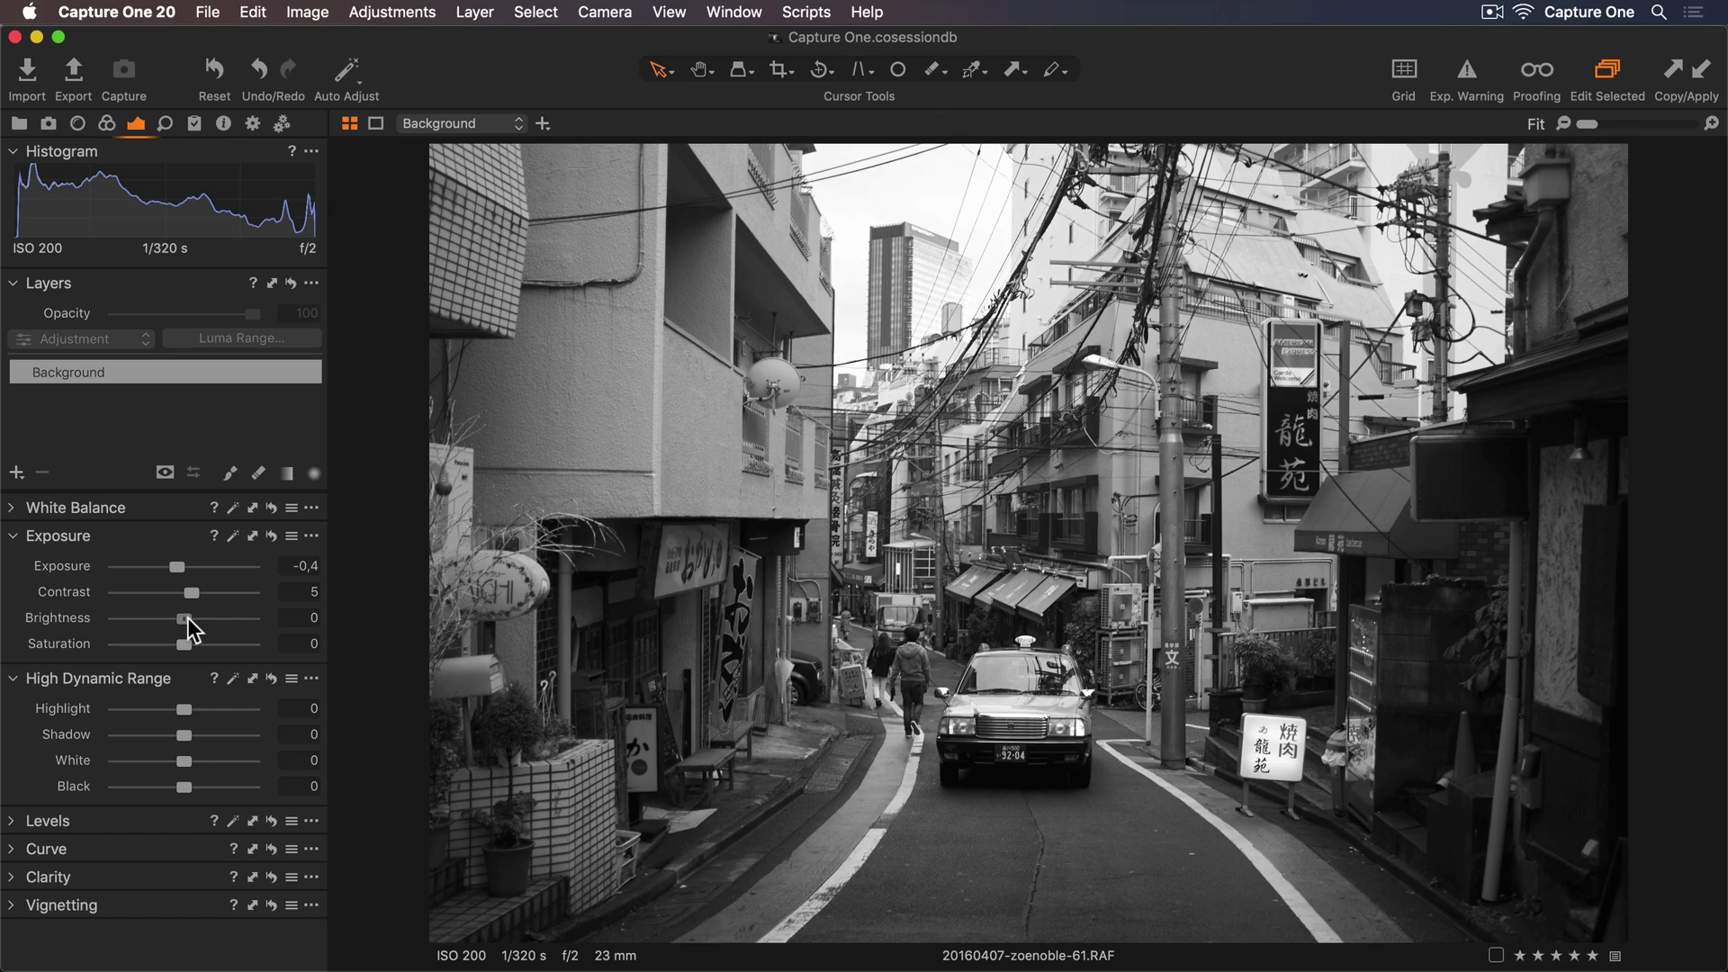
drag(187, 617, 196, 617)
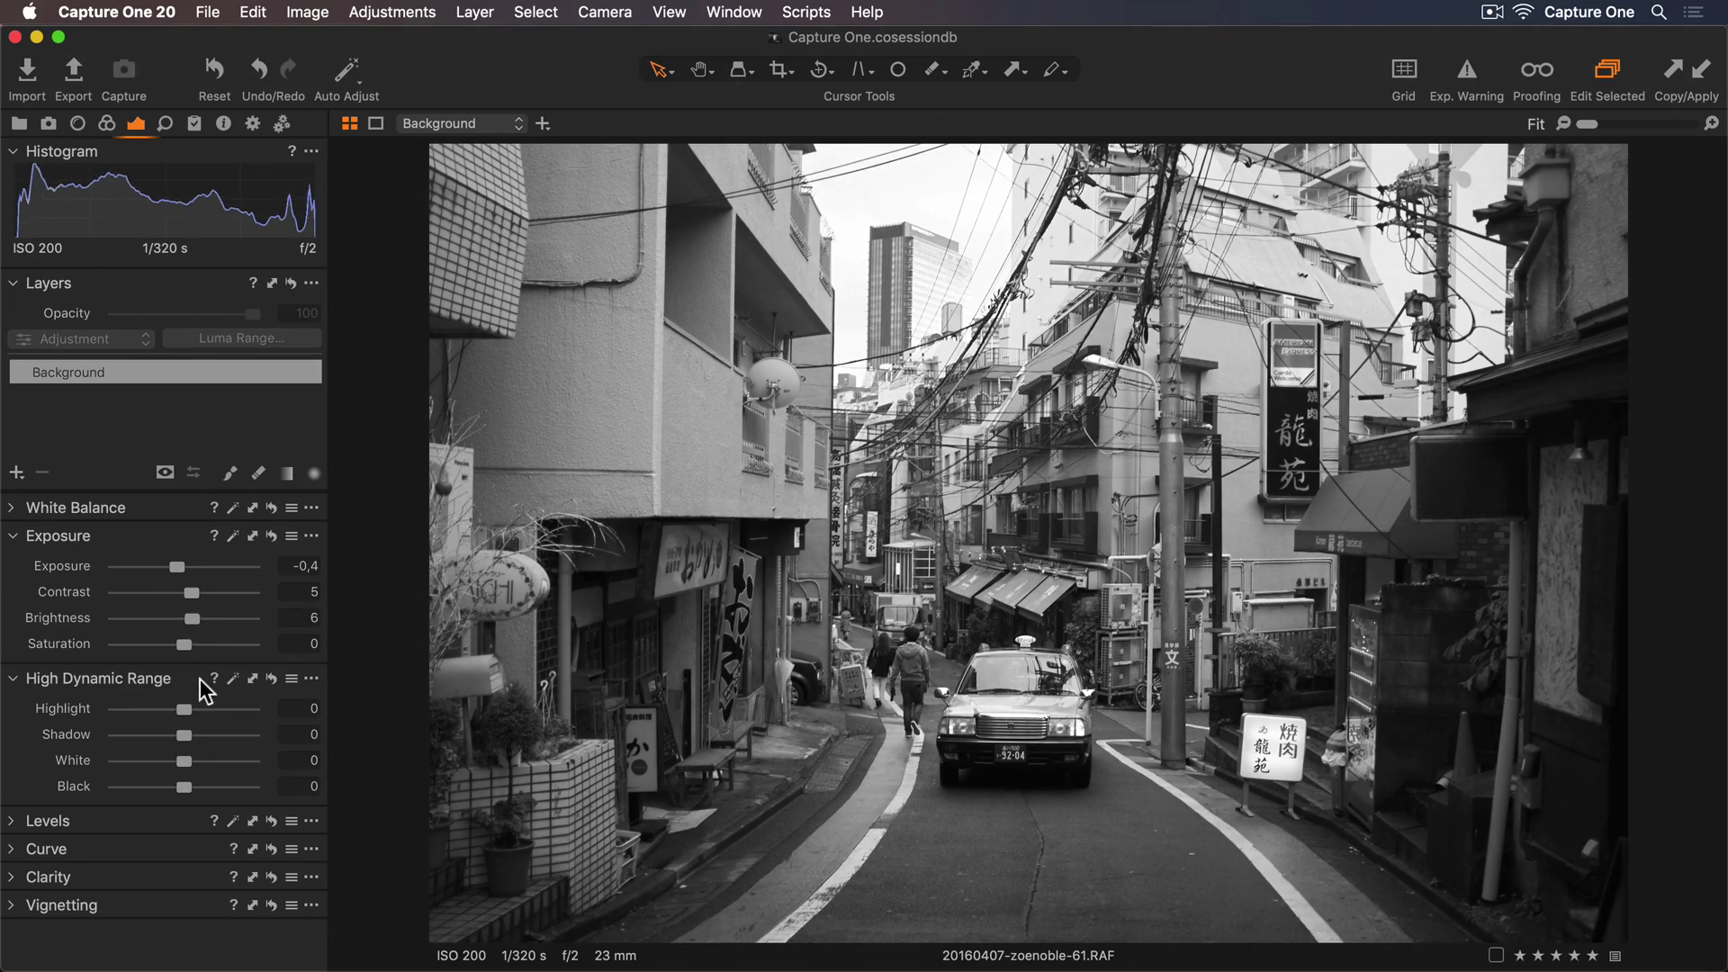
drag(184, 709, 159, 709)
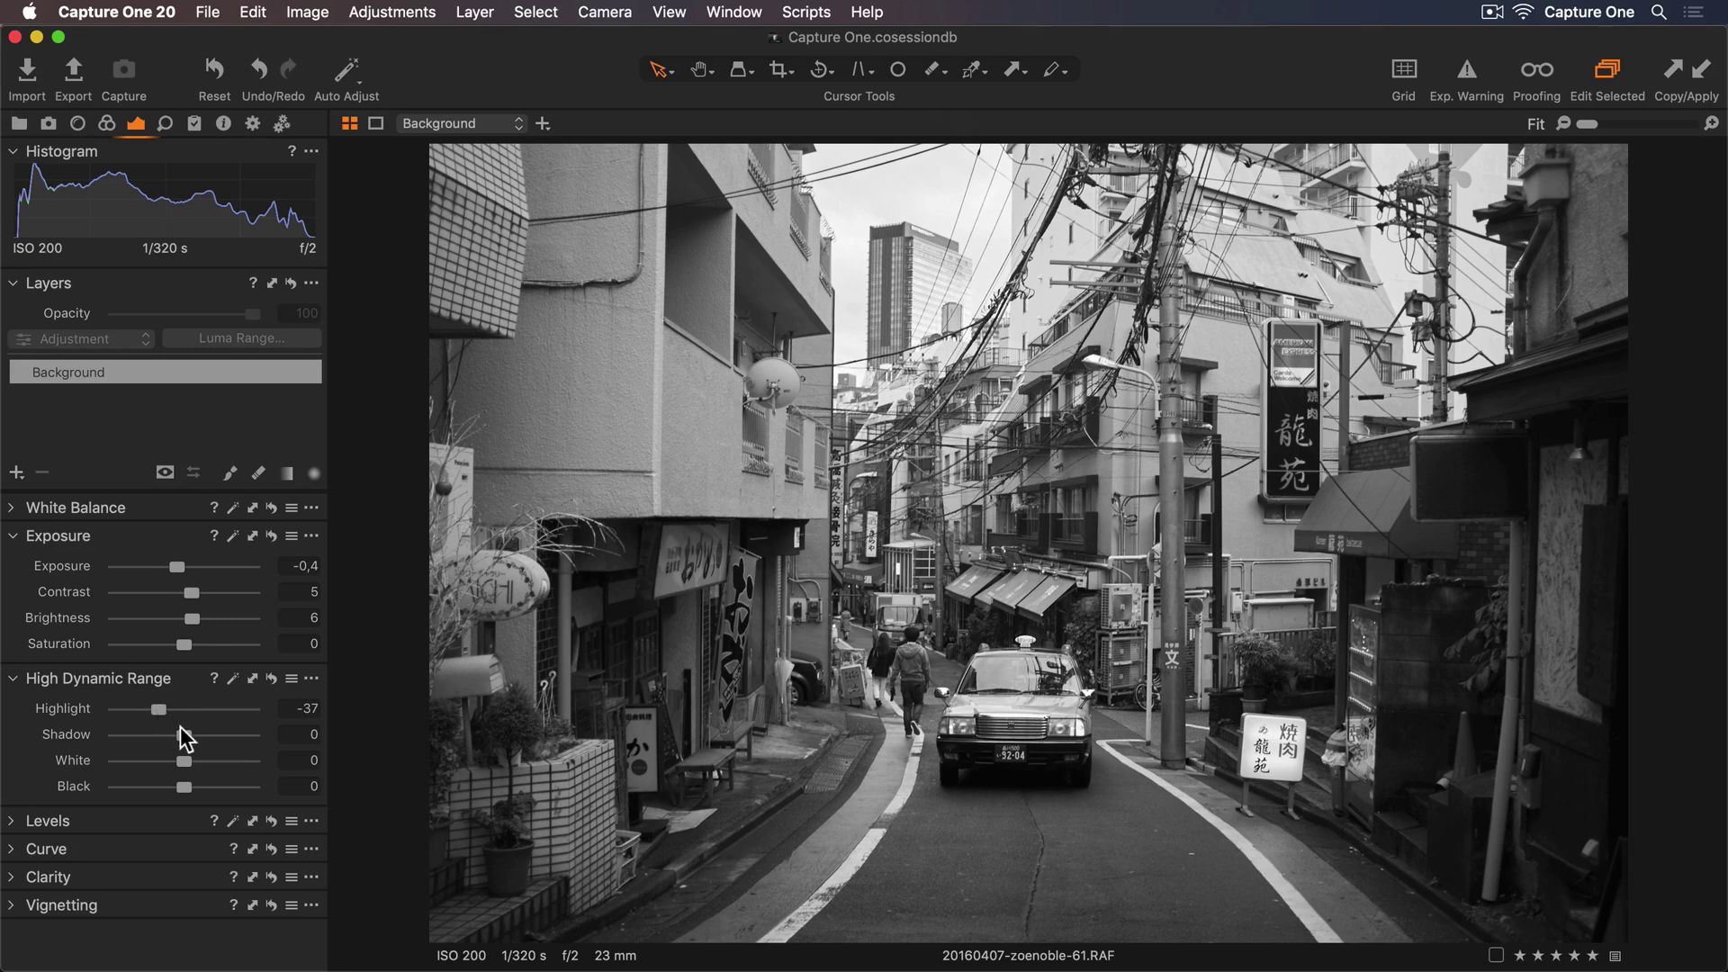
drag(184, 735, 200, 735)
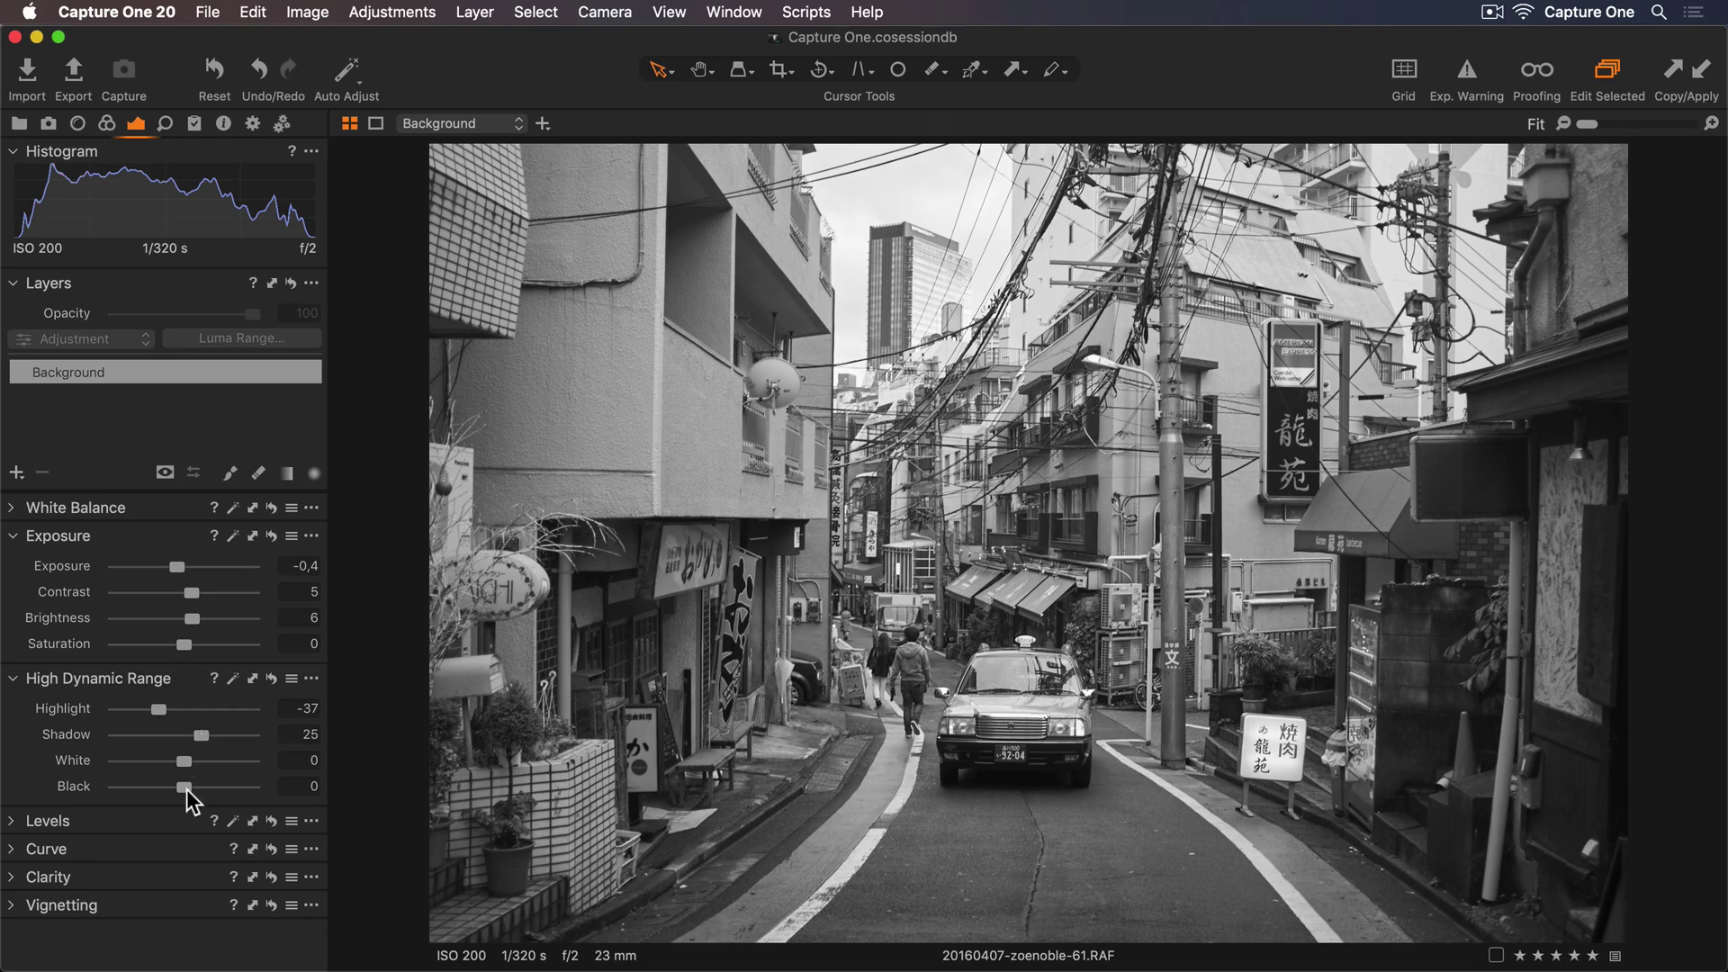
drag(186, 790, 157, 789)
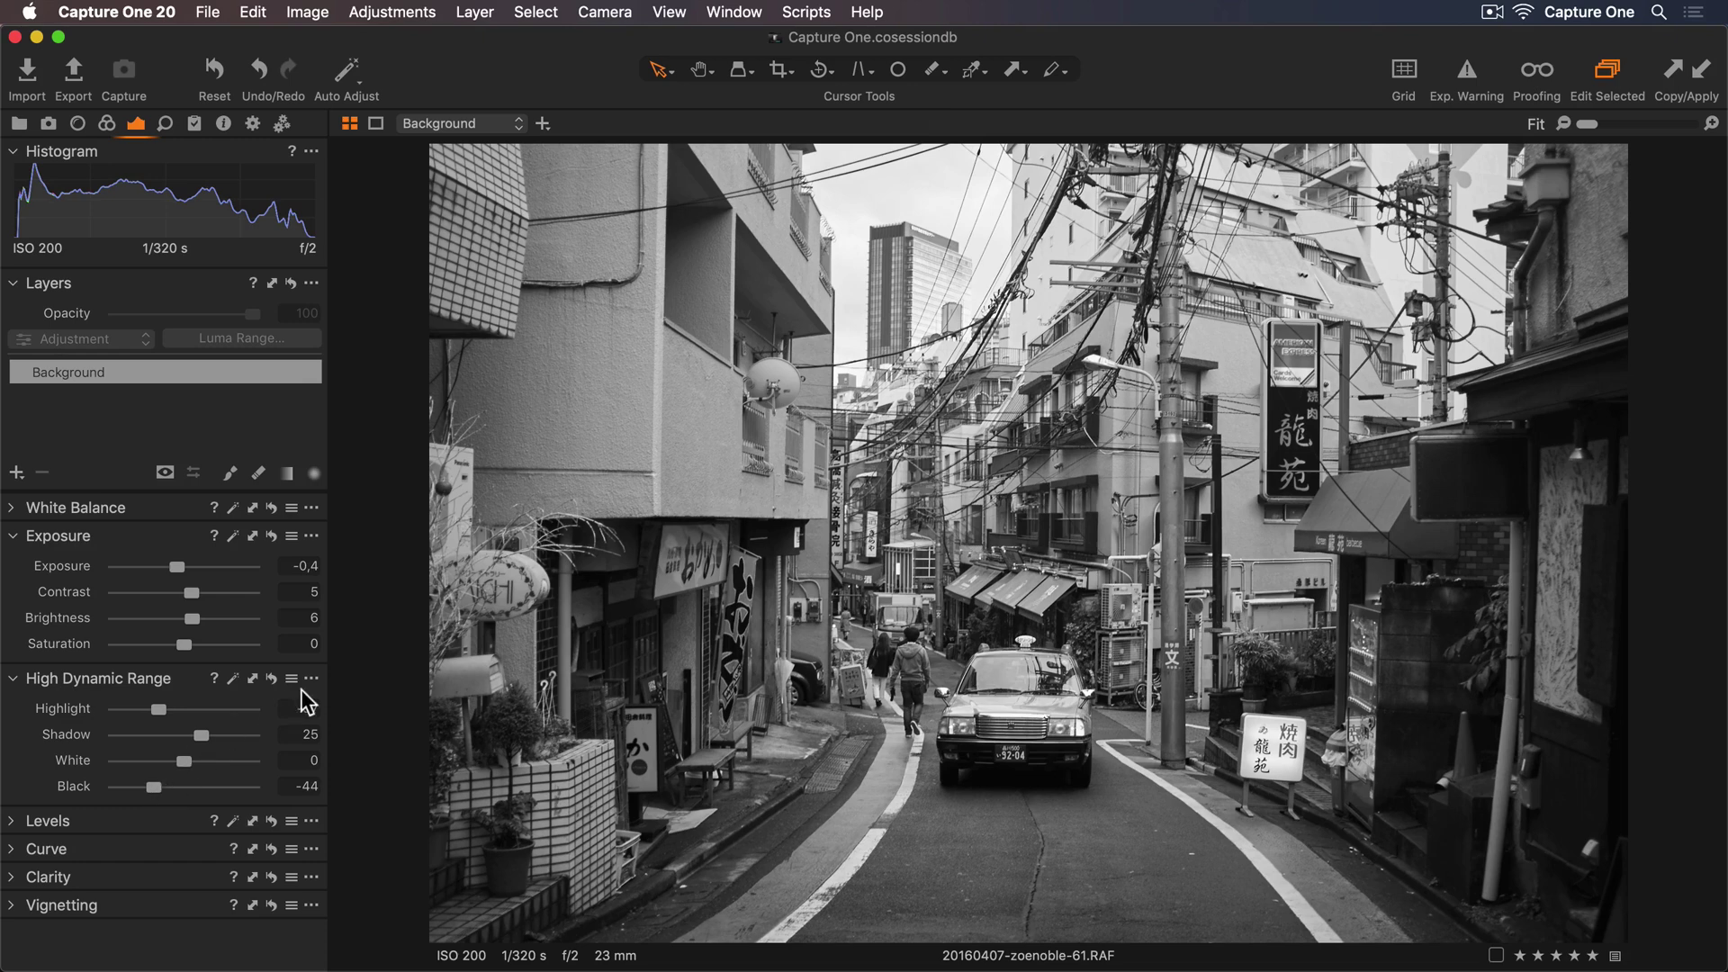
click(376, 705)
Step: Add a new empty adjustment layer, preview its mask, and name it 'Darken'
click(16, 473)
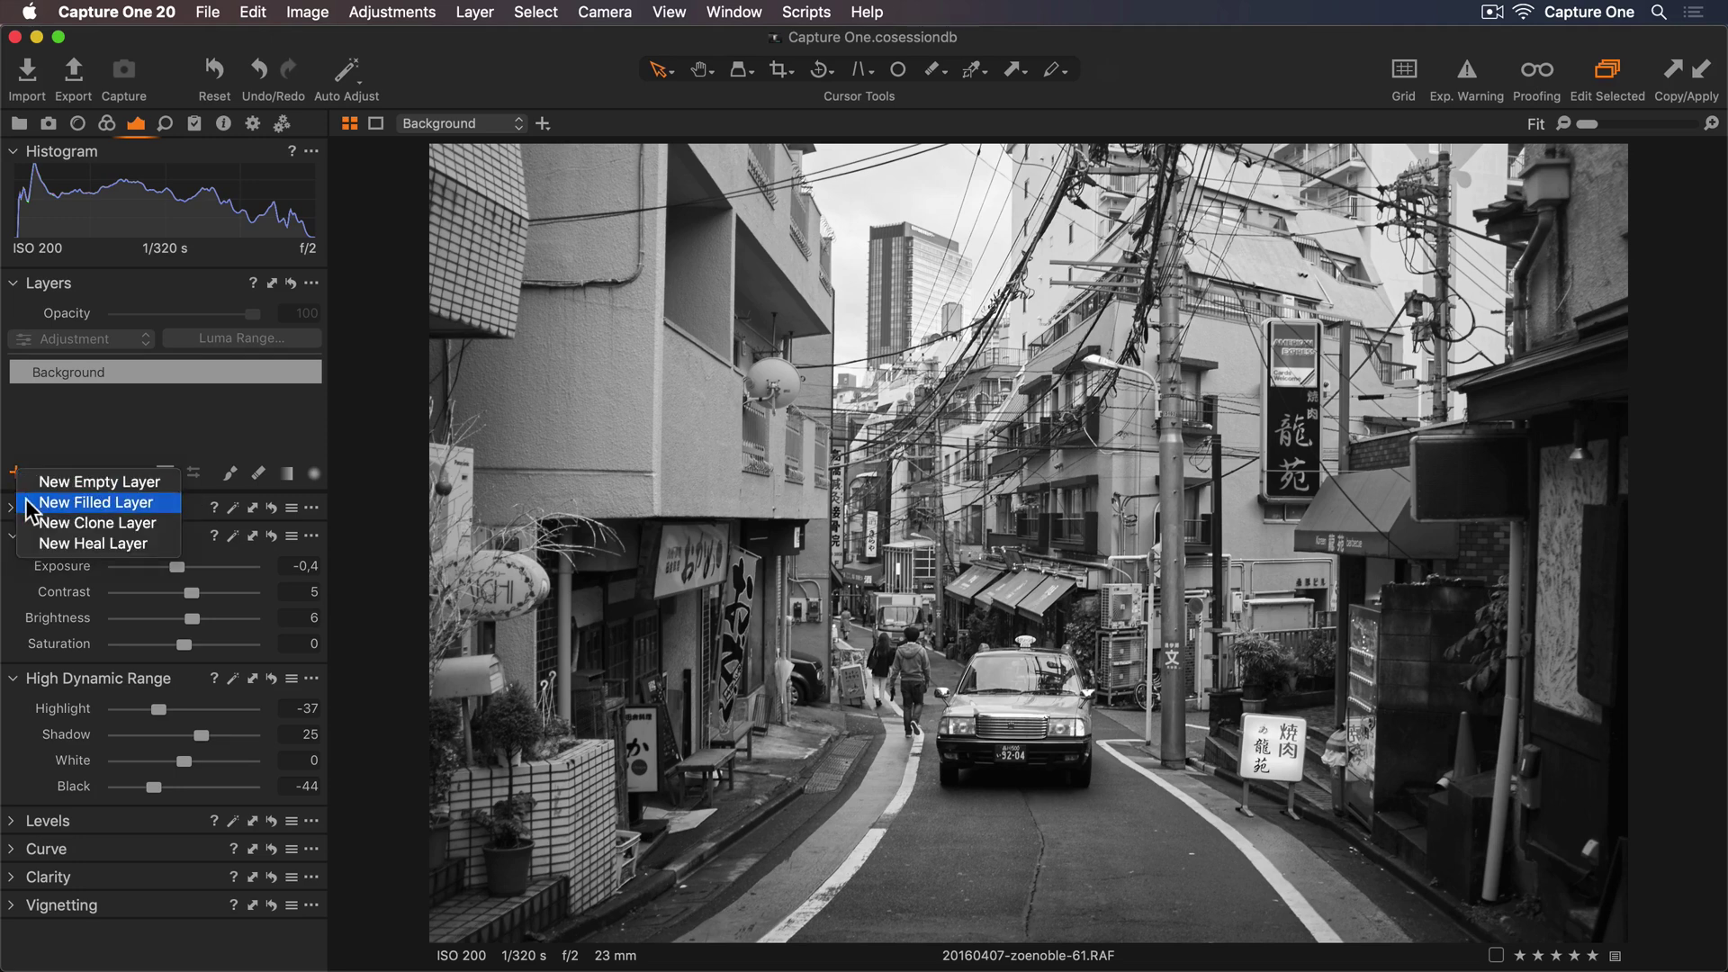
click(29, 502)
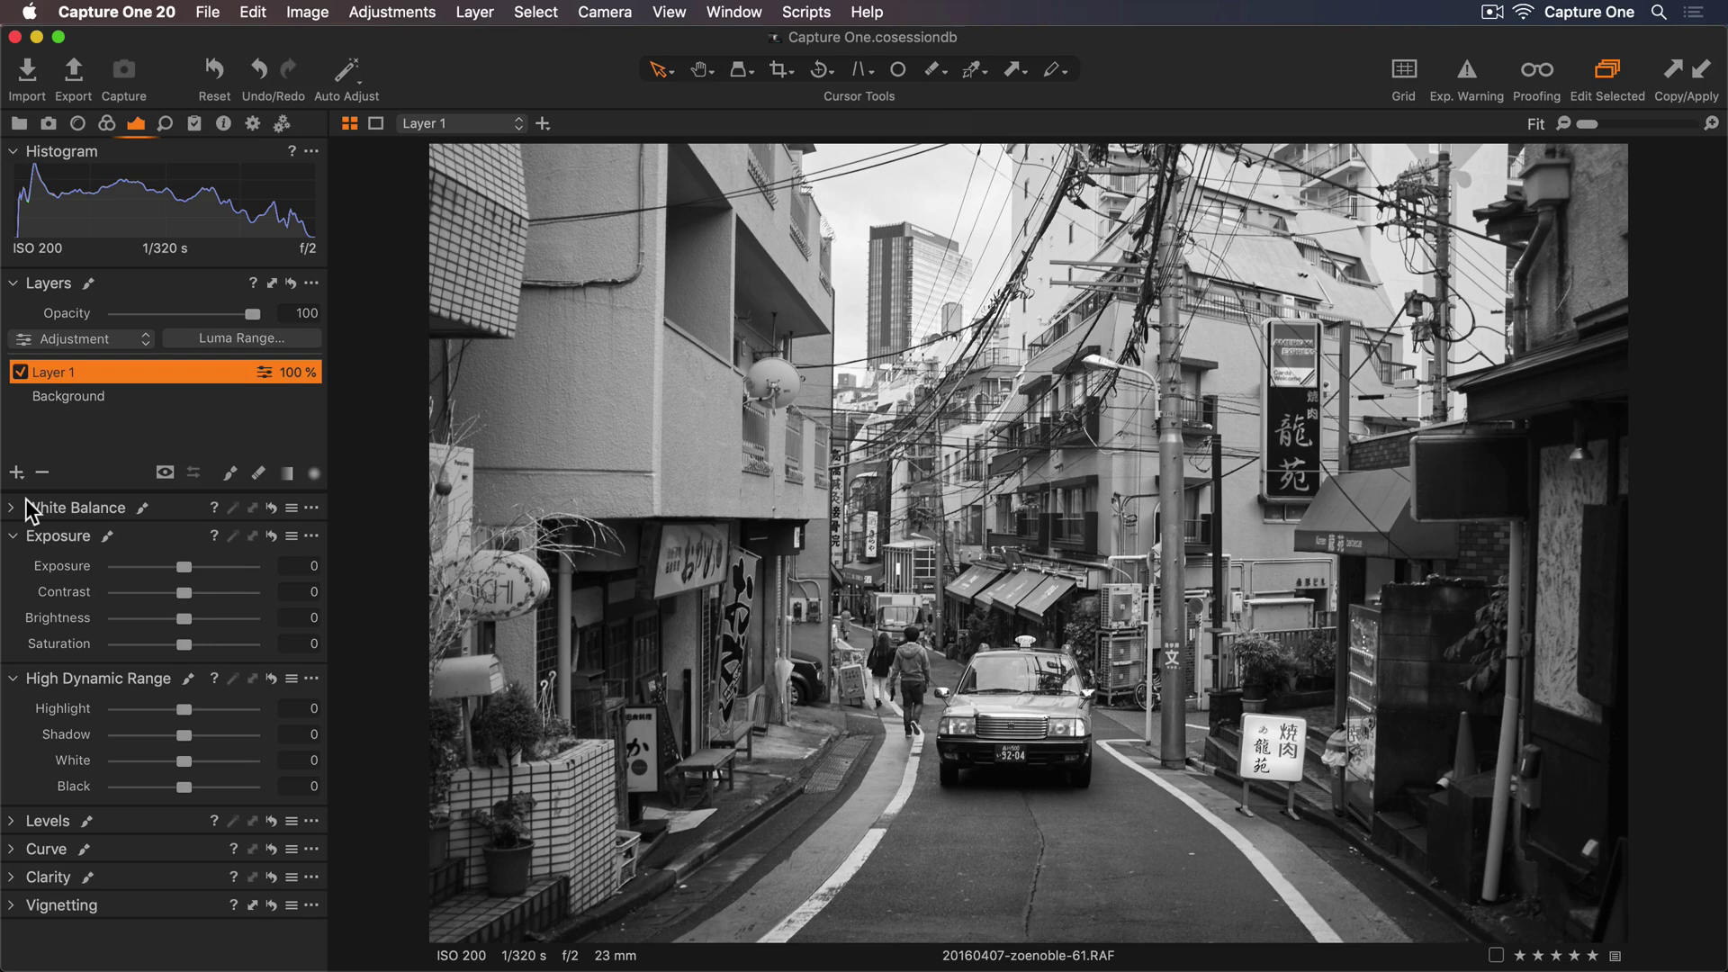
key(super+m)
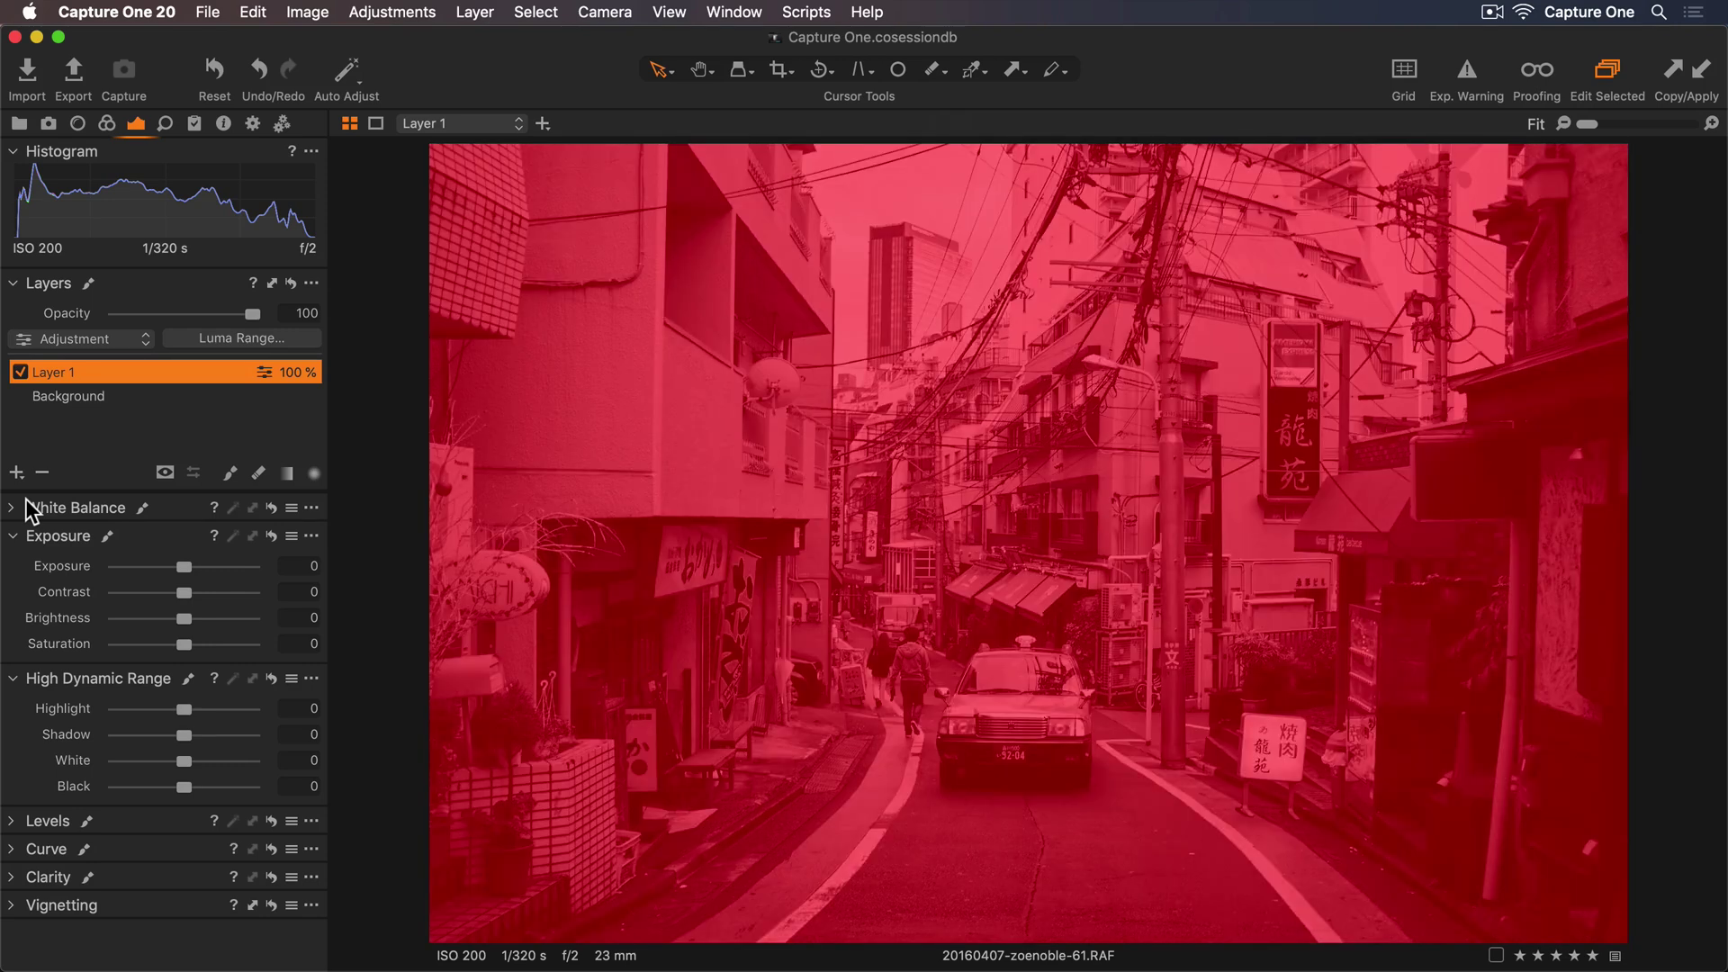
key(super+m)
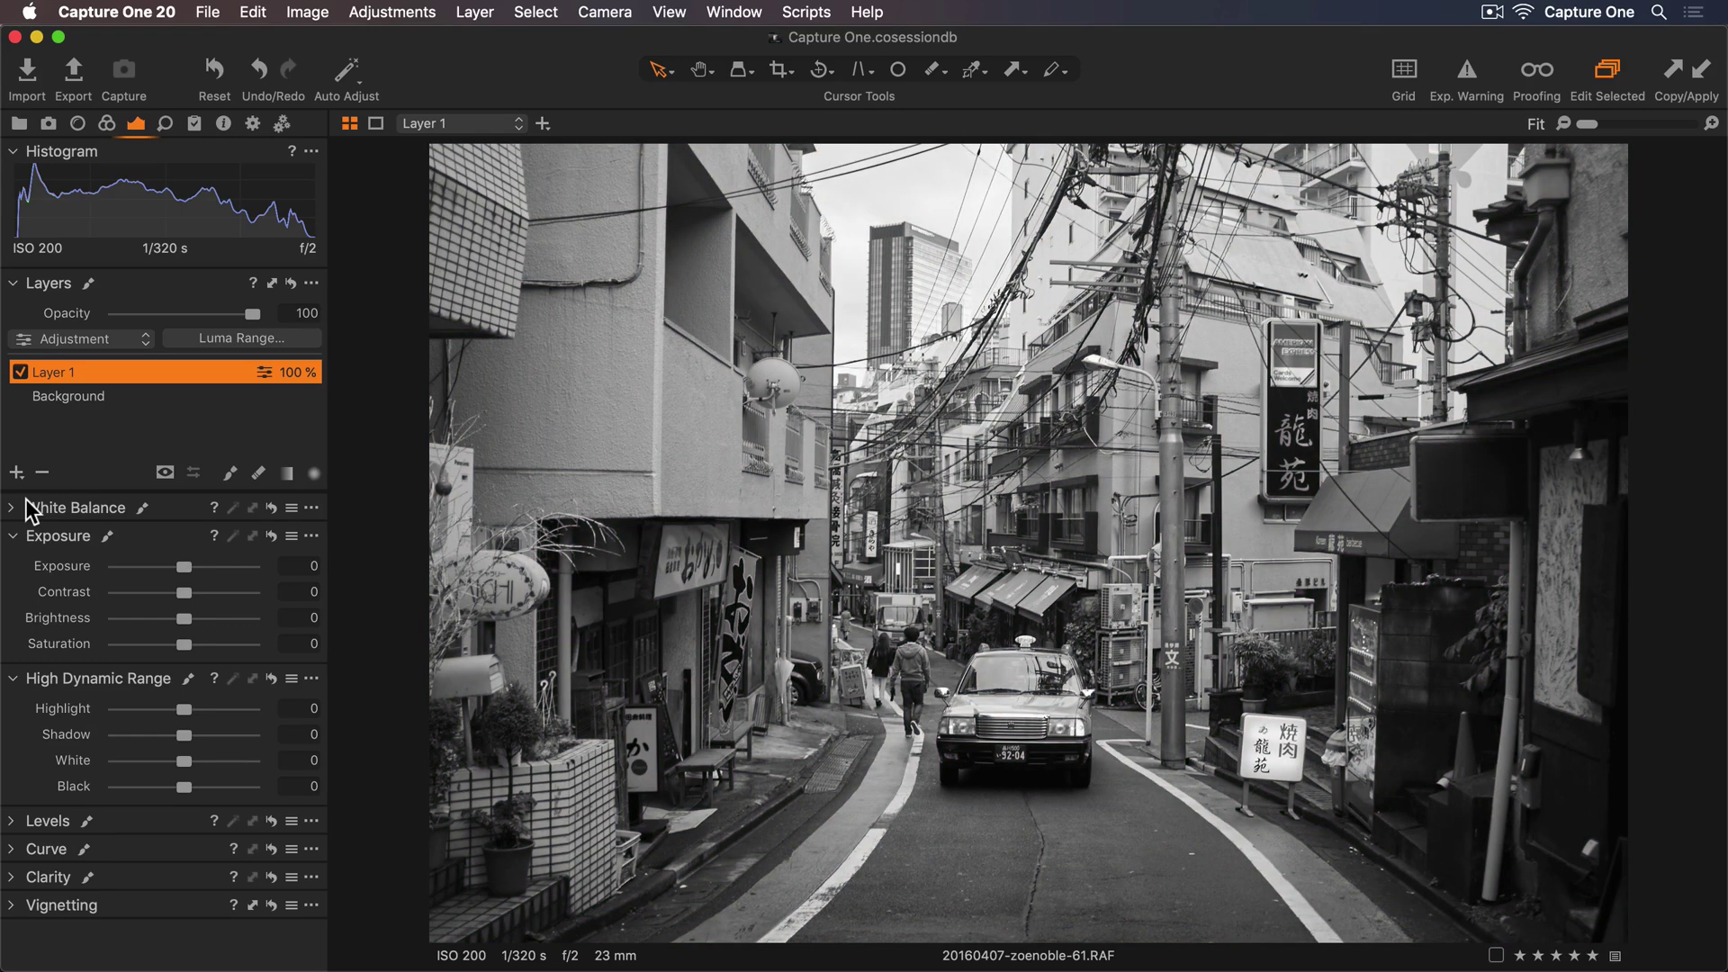
double_click(56, 372)
text(Darken)
key(Return)
Step: Set the Darken layer's Brightness to -22 and clear its mask
drag(185, 617, 155, 621)
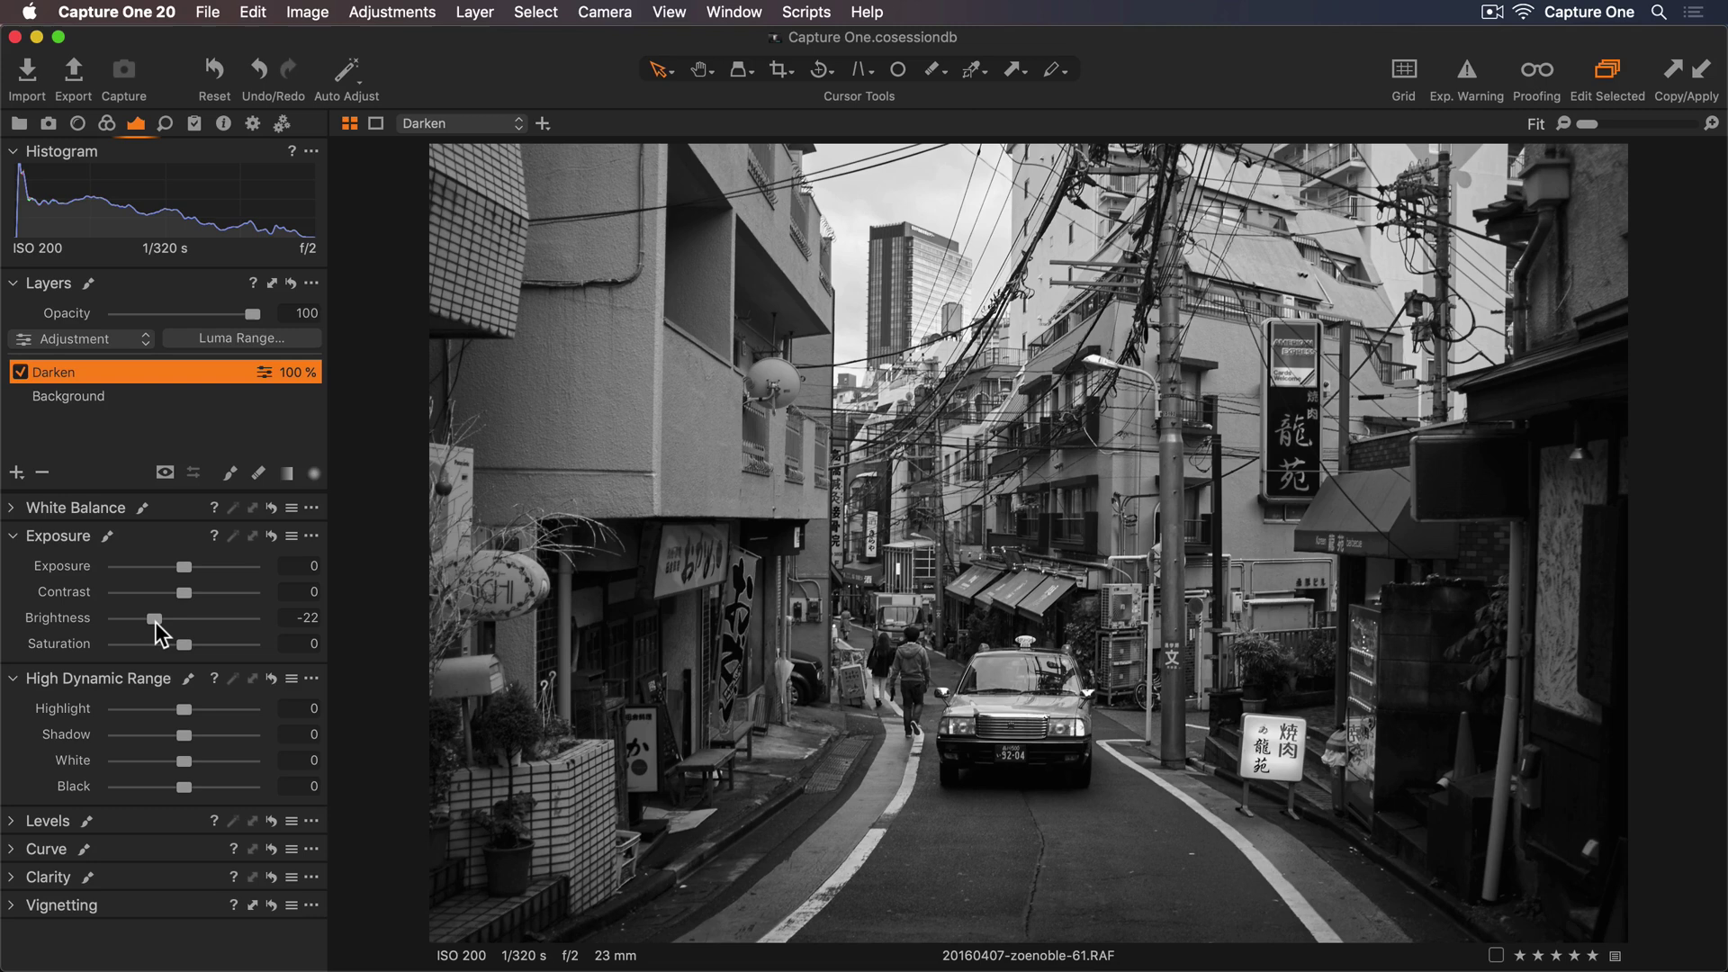
right_click(182, 385)
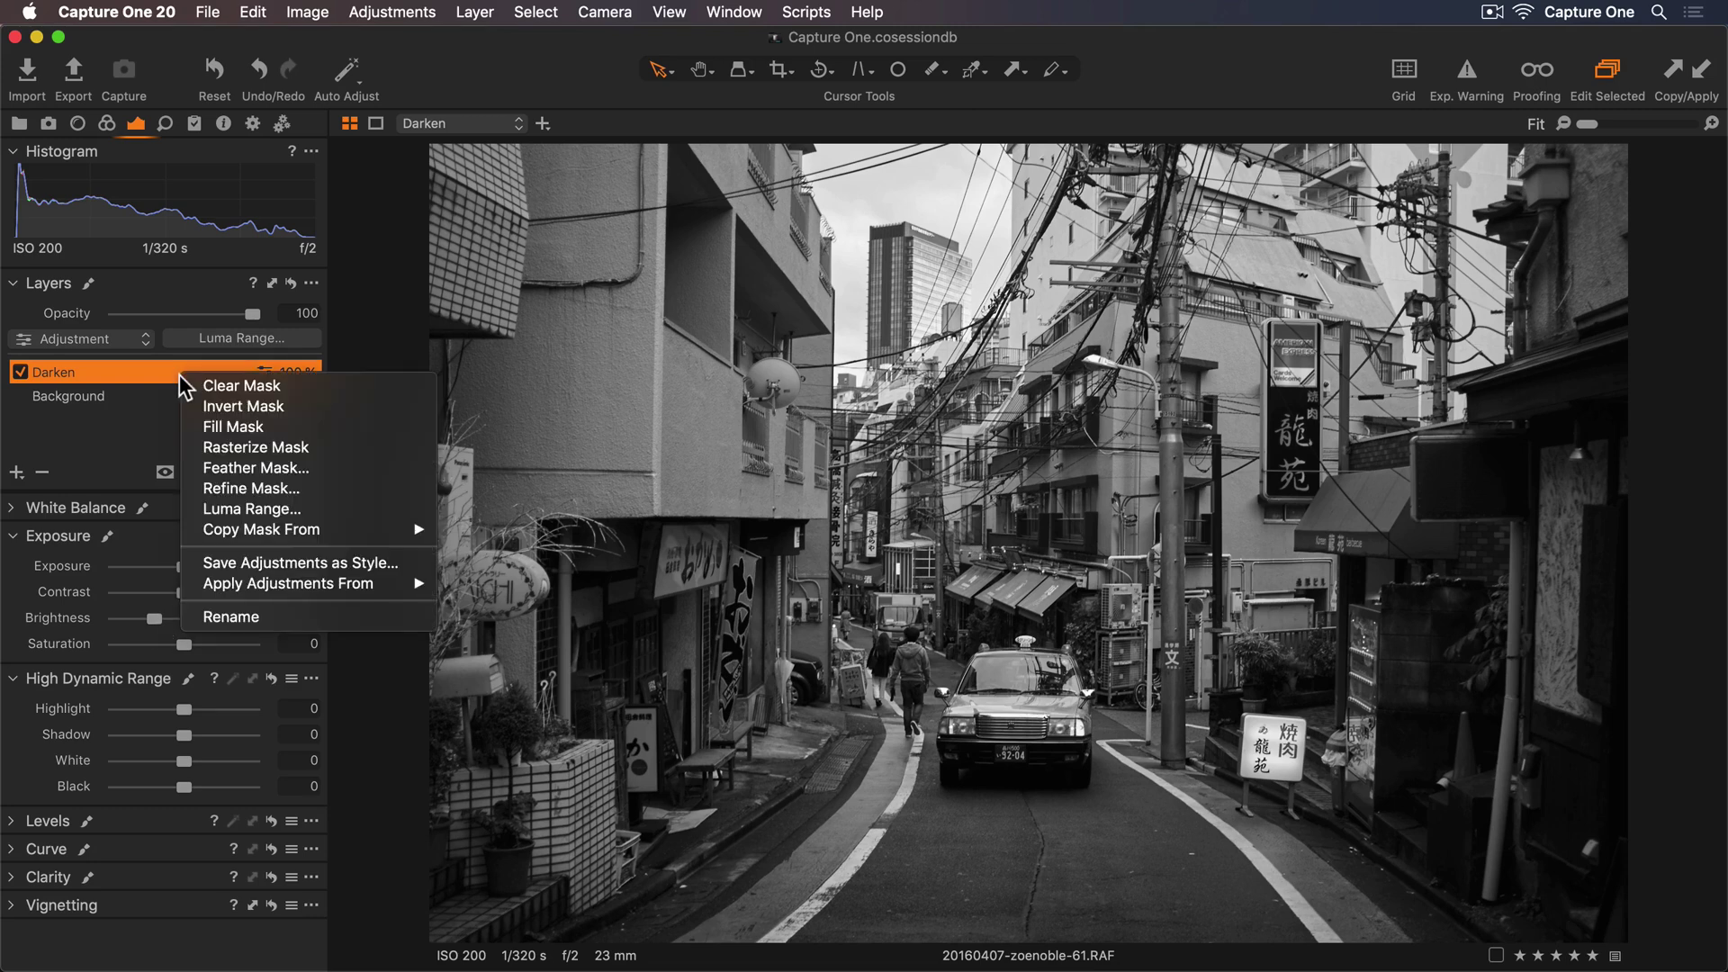
click(187, 386)
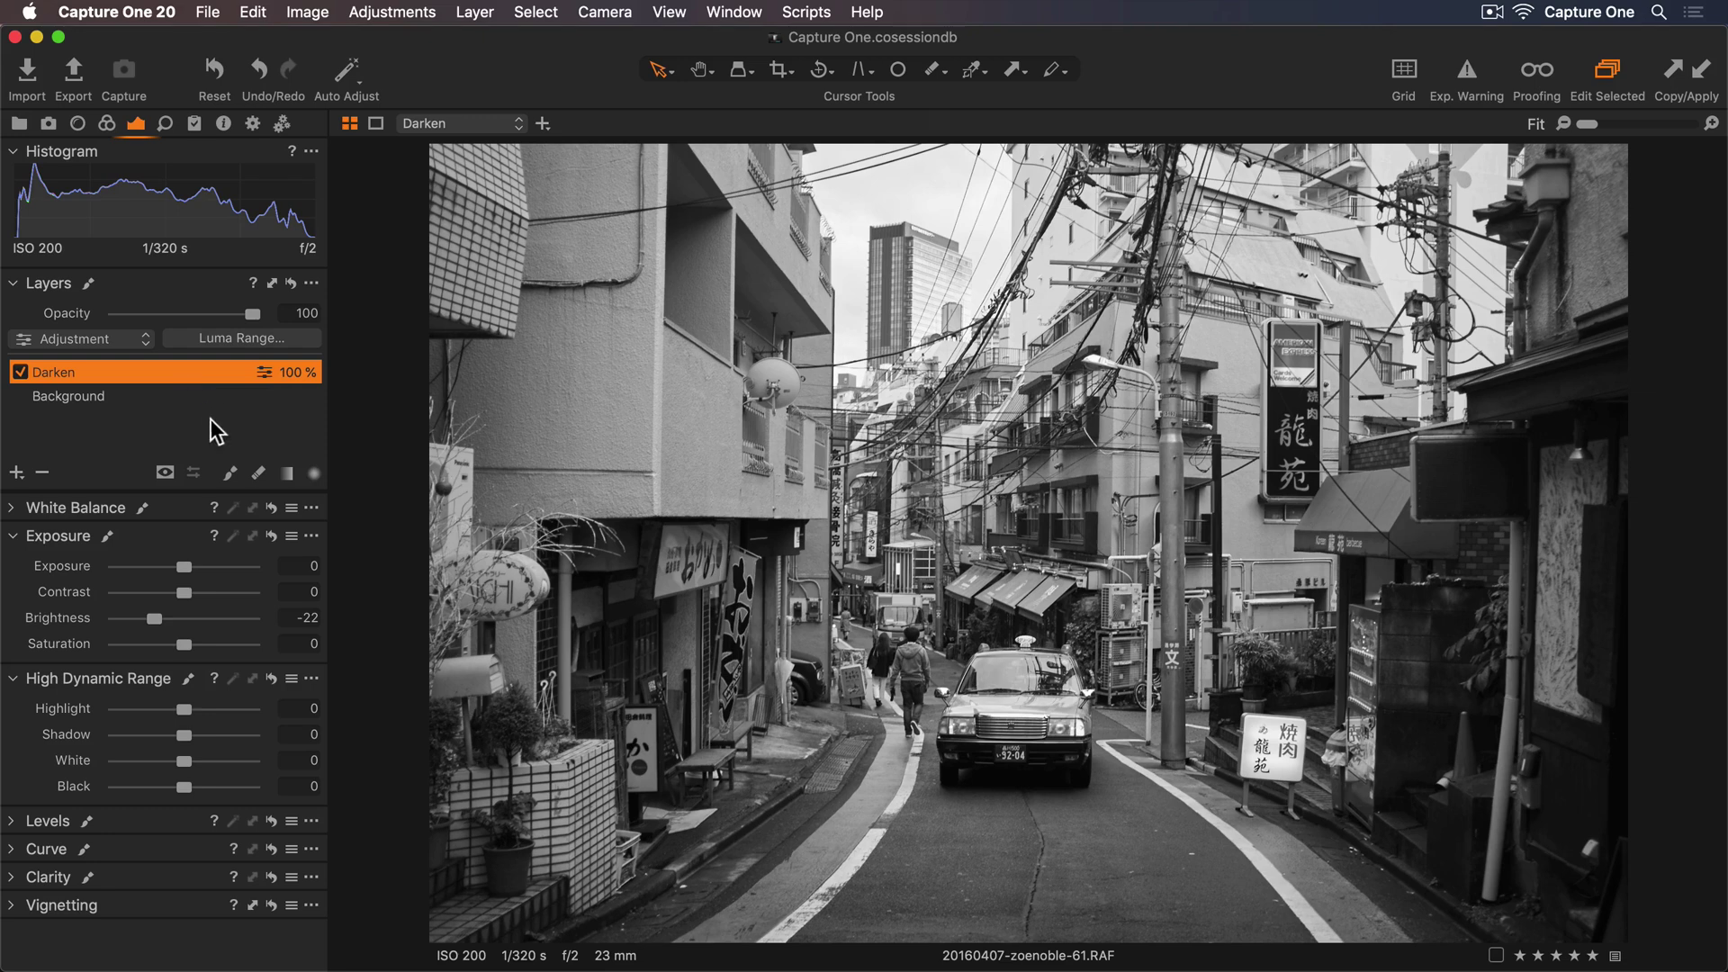
Step: Switch to the Draw Mask brush and set its Flow to 5 and Hardness to 0
click(231, 474)
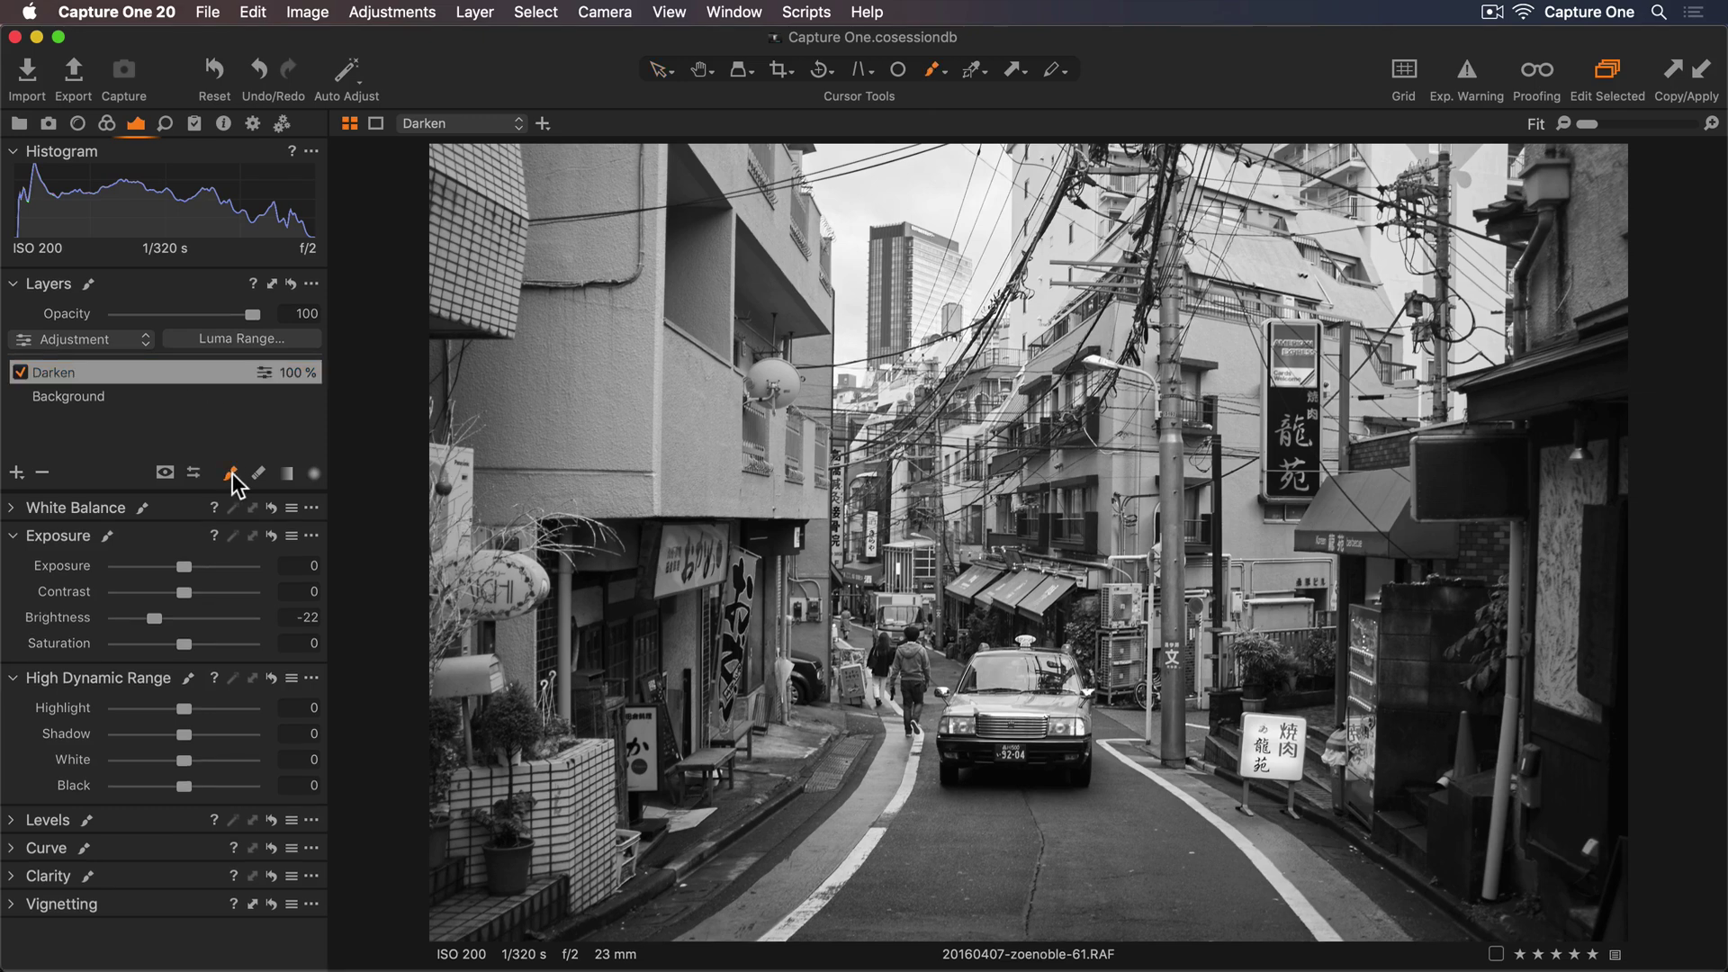
click(196, 480)
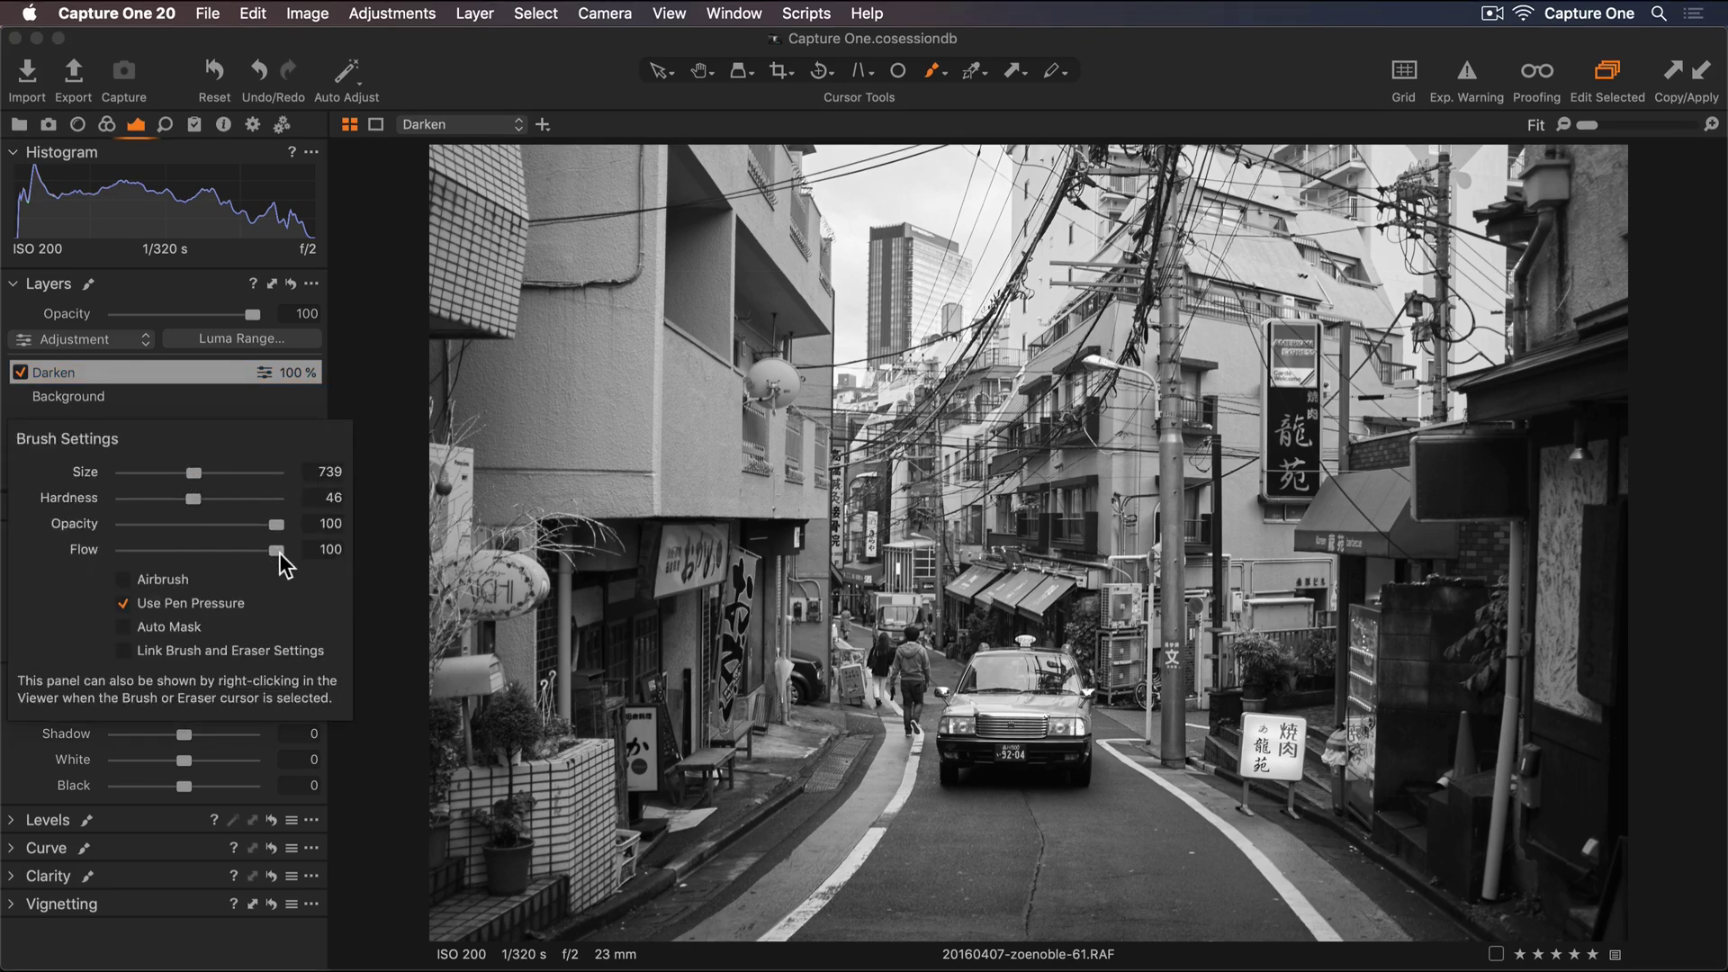
drag(277, 550, 133, 551)
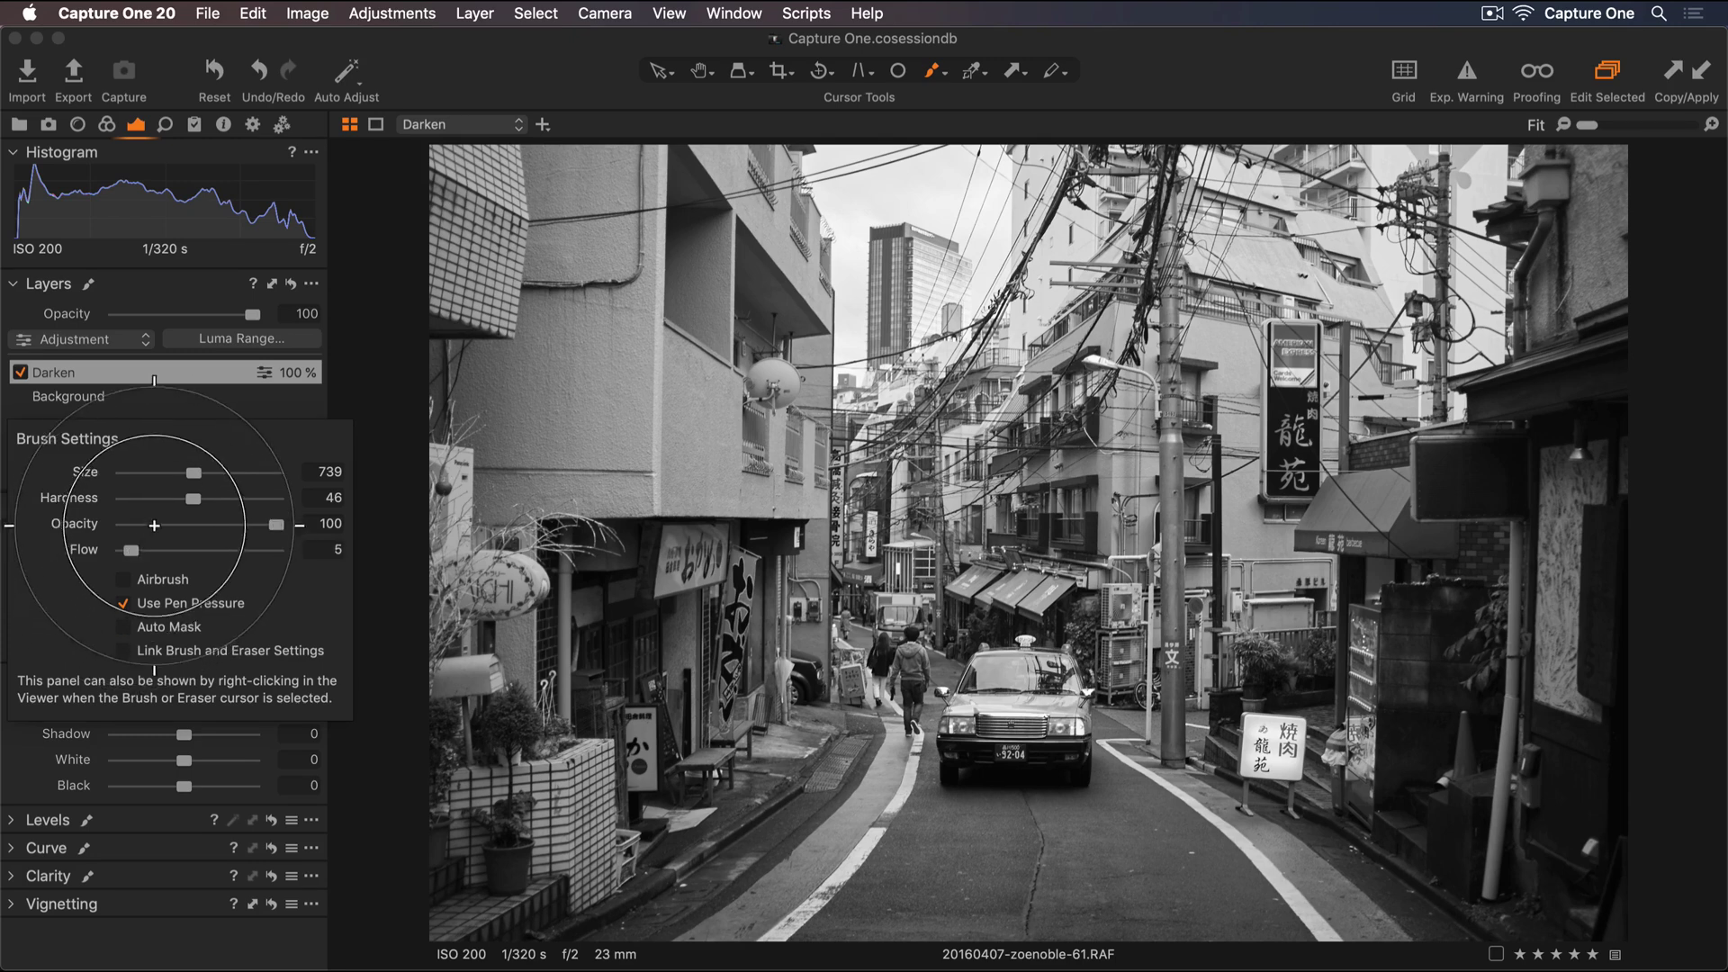
drag(193, 497, 119, 499)
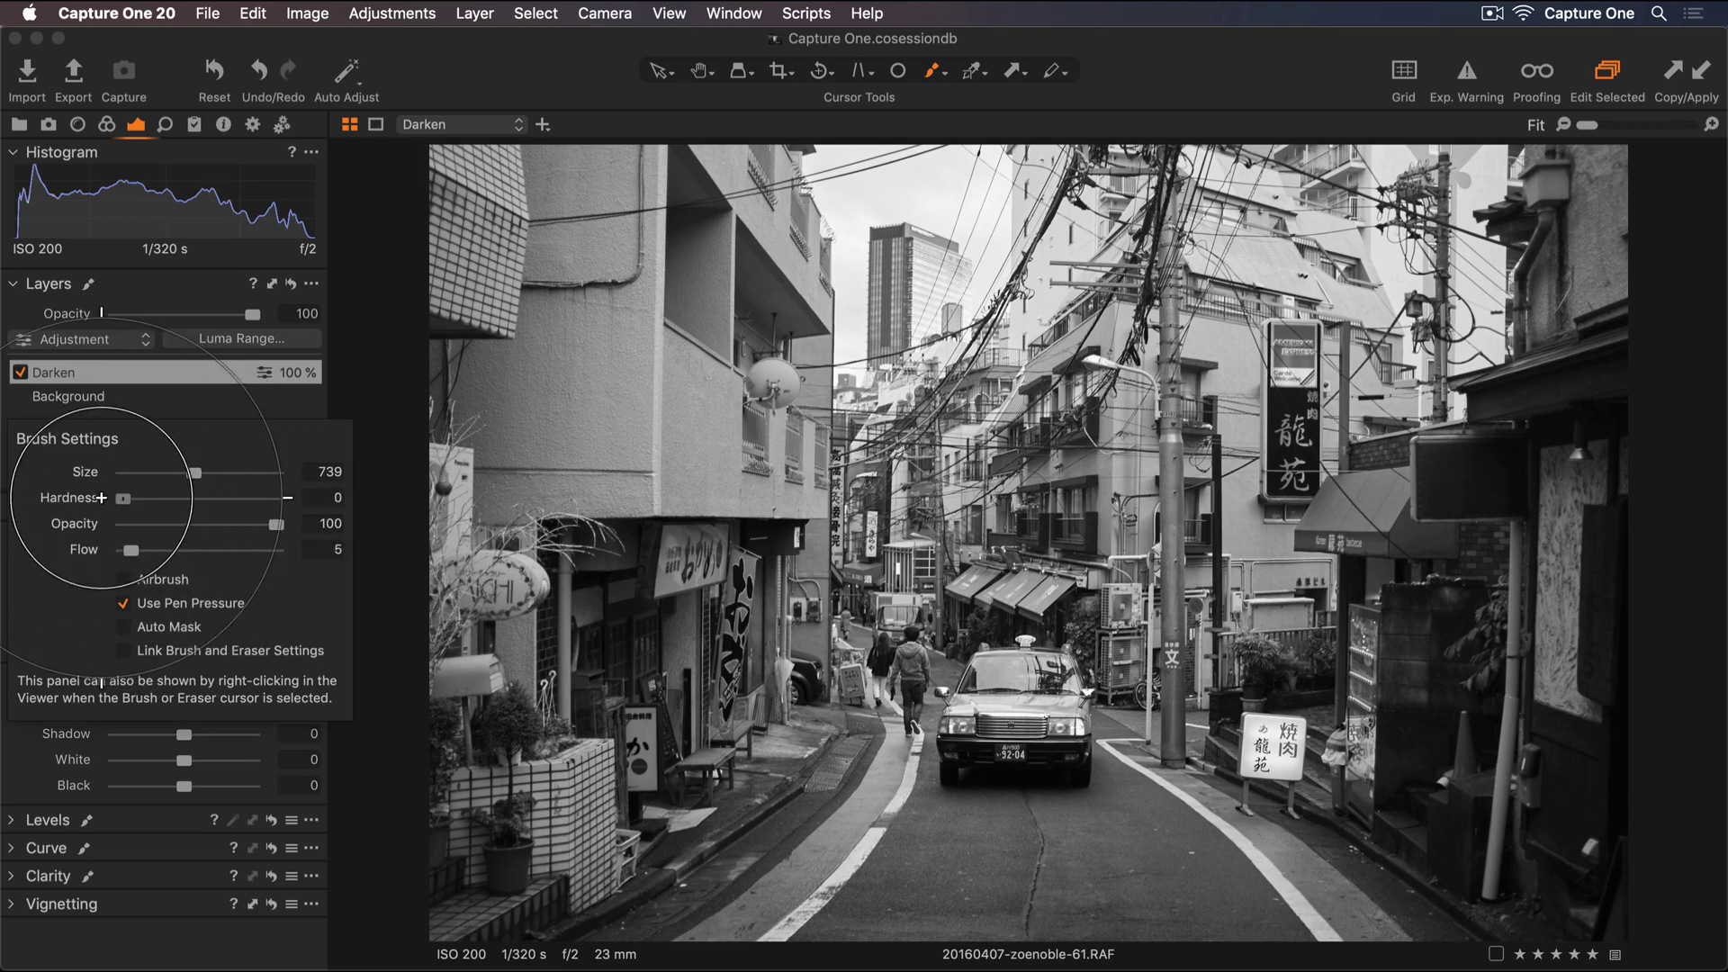
key(Escape)
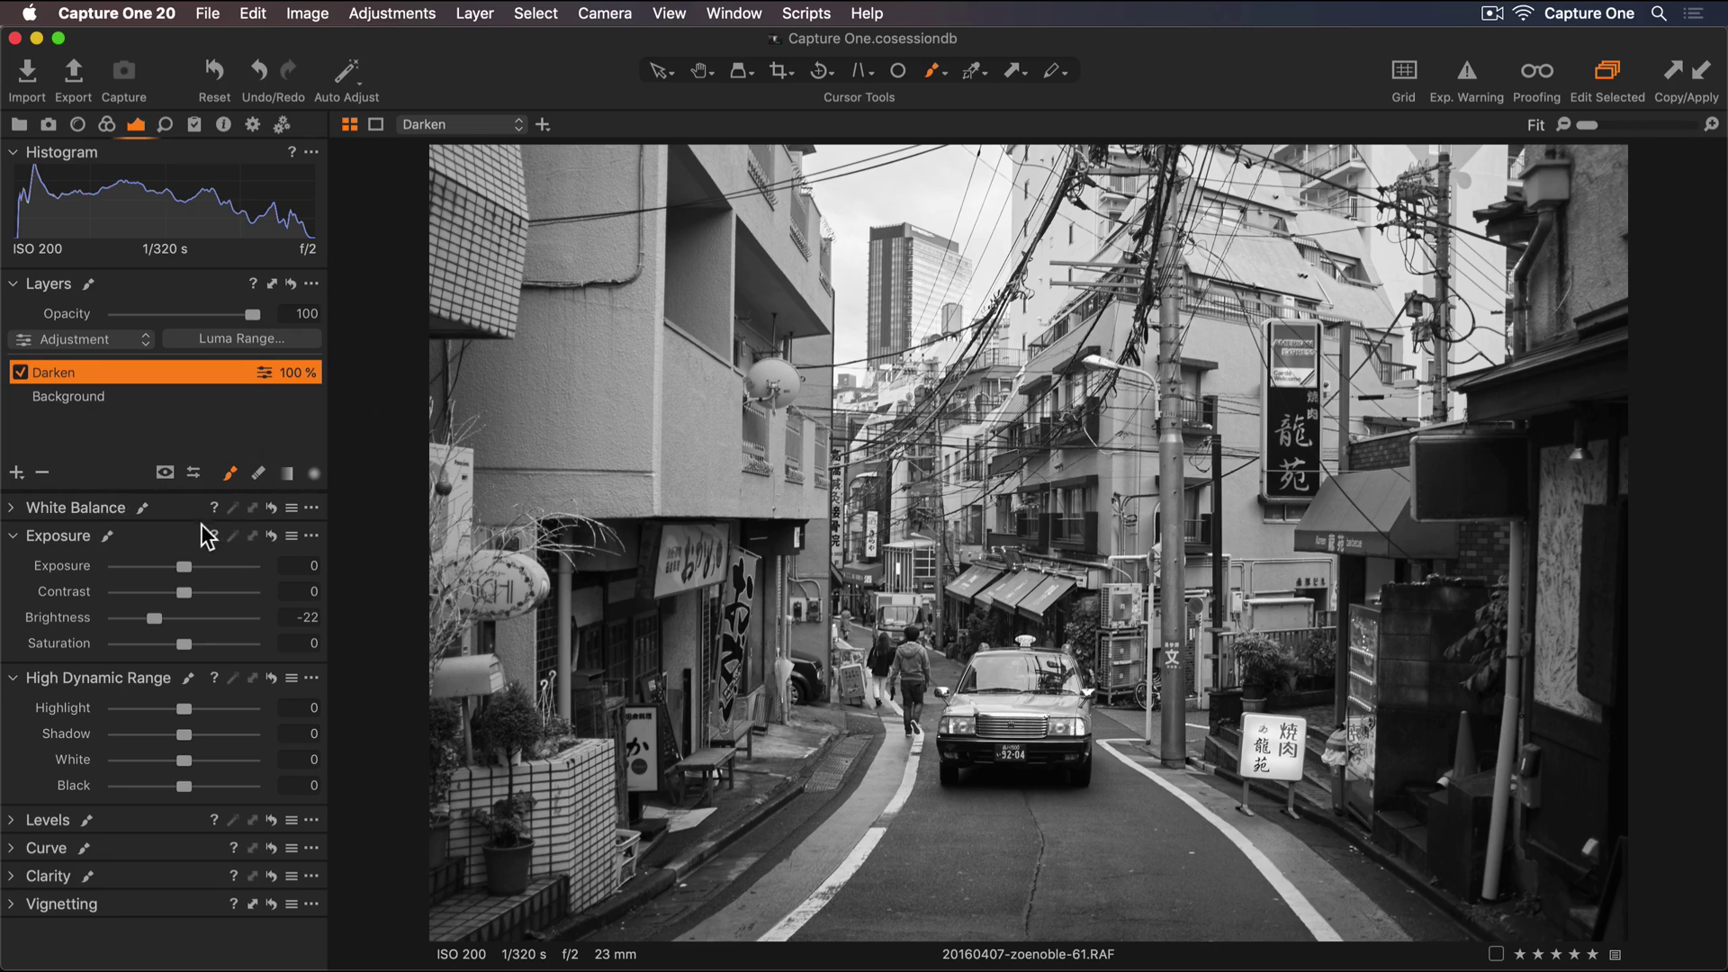
Step: Paint the Darken mask over the overhead wires and utility pole, then deepen its Brightness to -39
drag(176, 529, 645, 497)
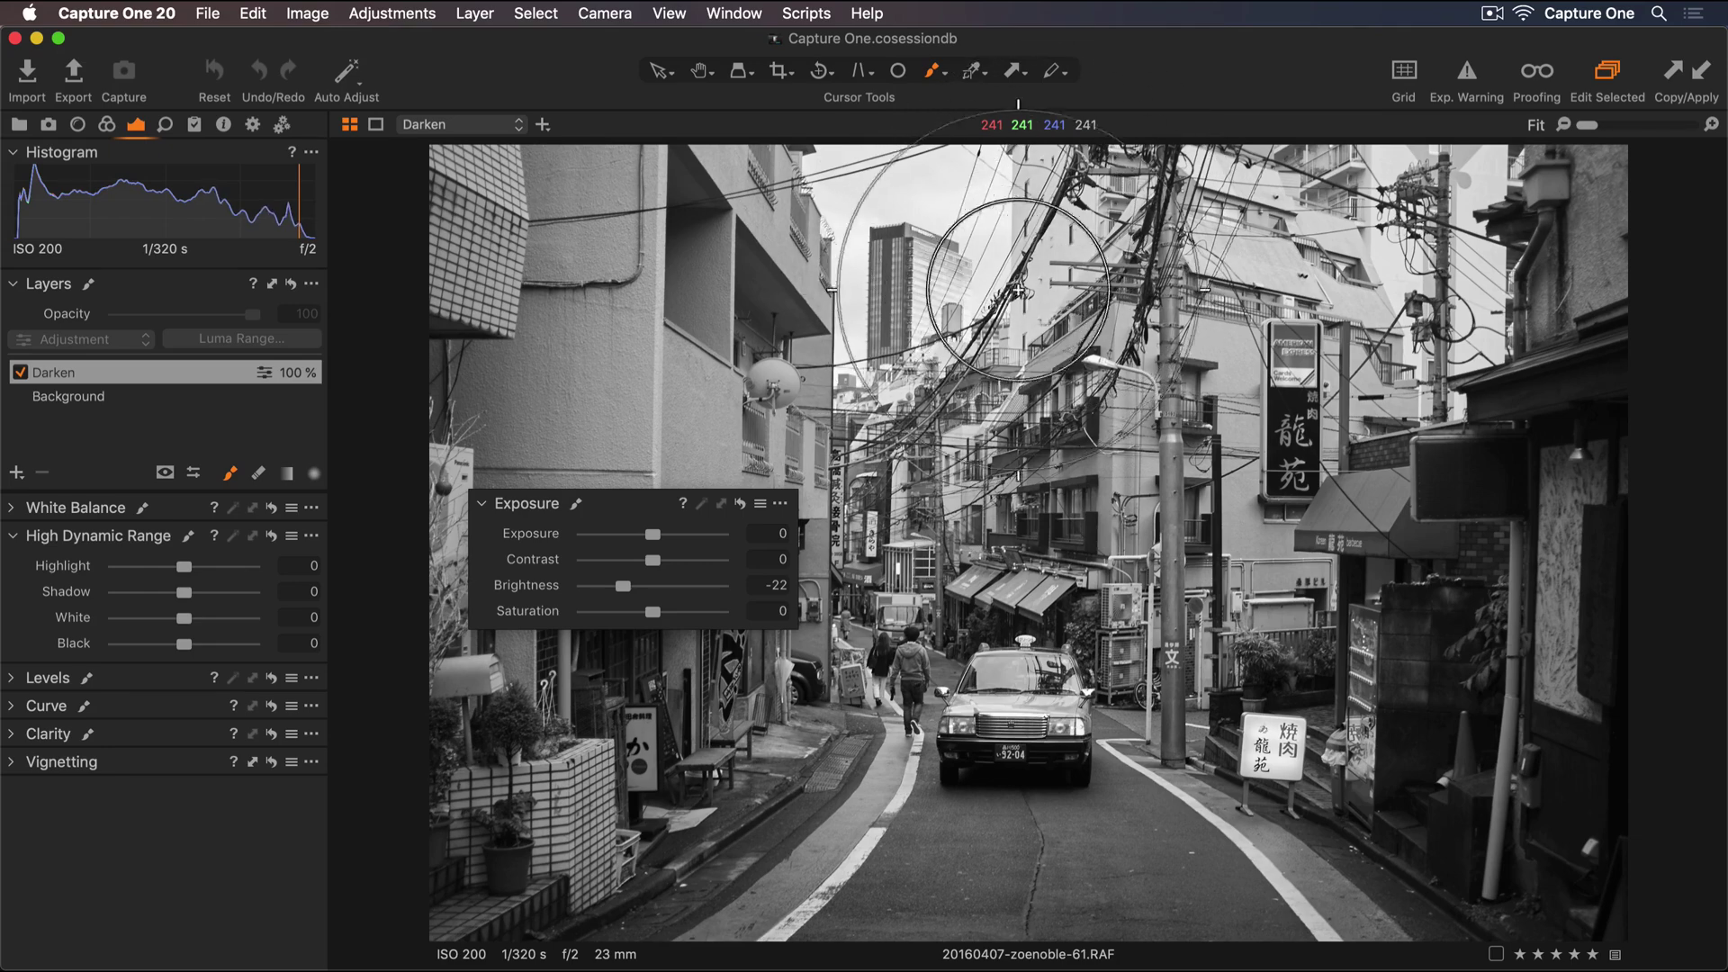
mouse_move(926, 346)
mouse_down()
mouse_move(971, 281)
mouse_move(950, 341)
mouse_move(1031, 285)
mouse_move(949, 331)
mouse_move(1009, 291)
mouse_up()
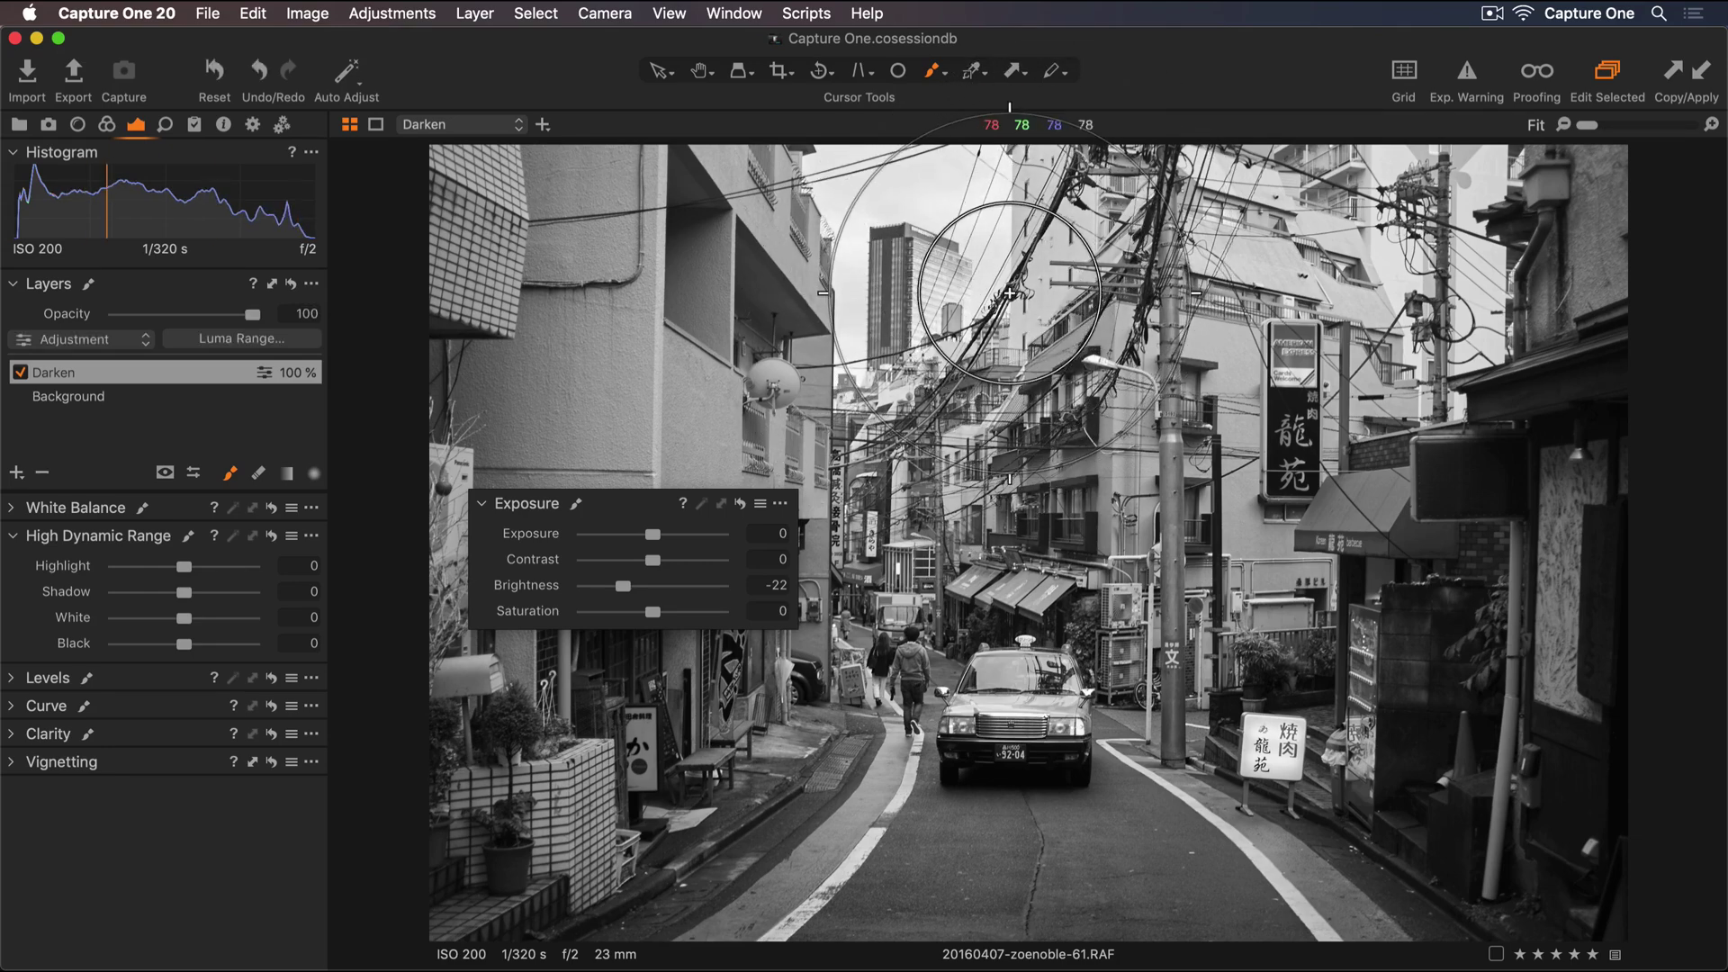
key(super+z)
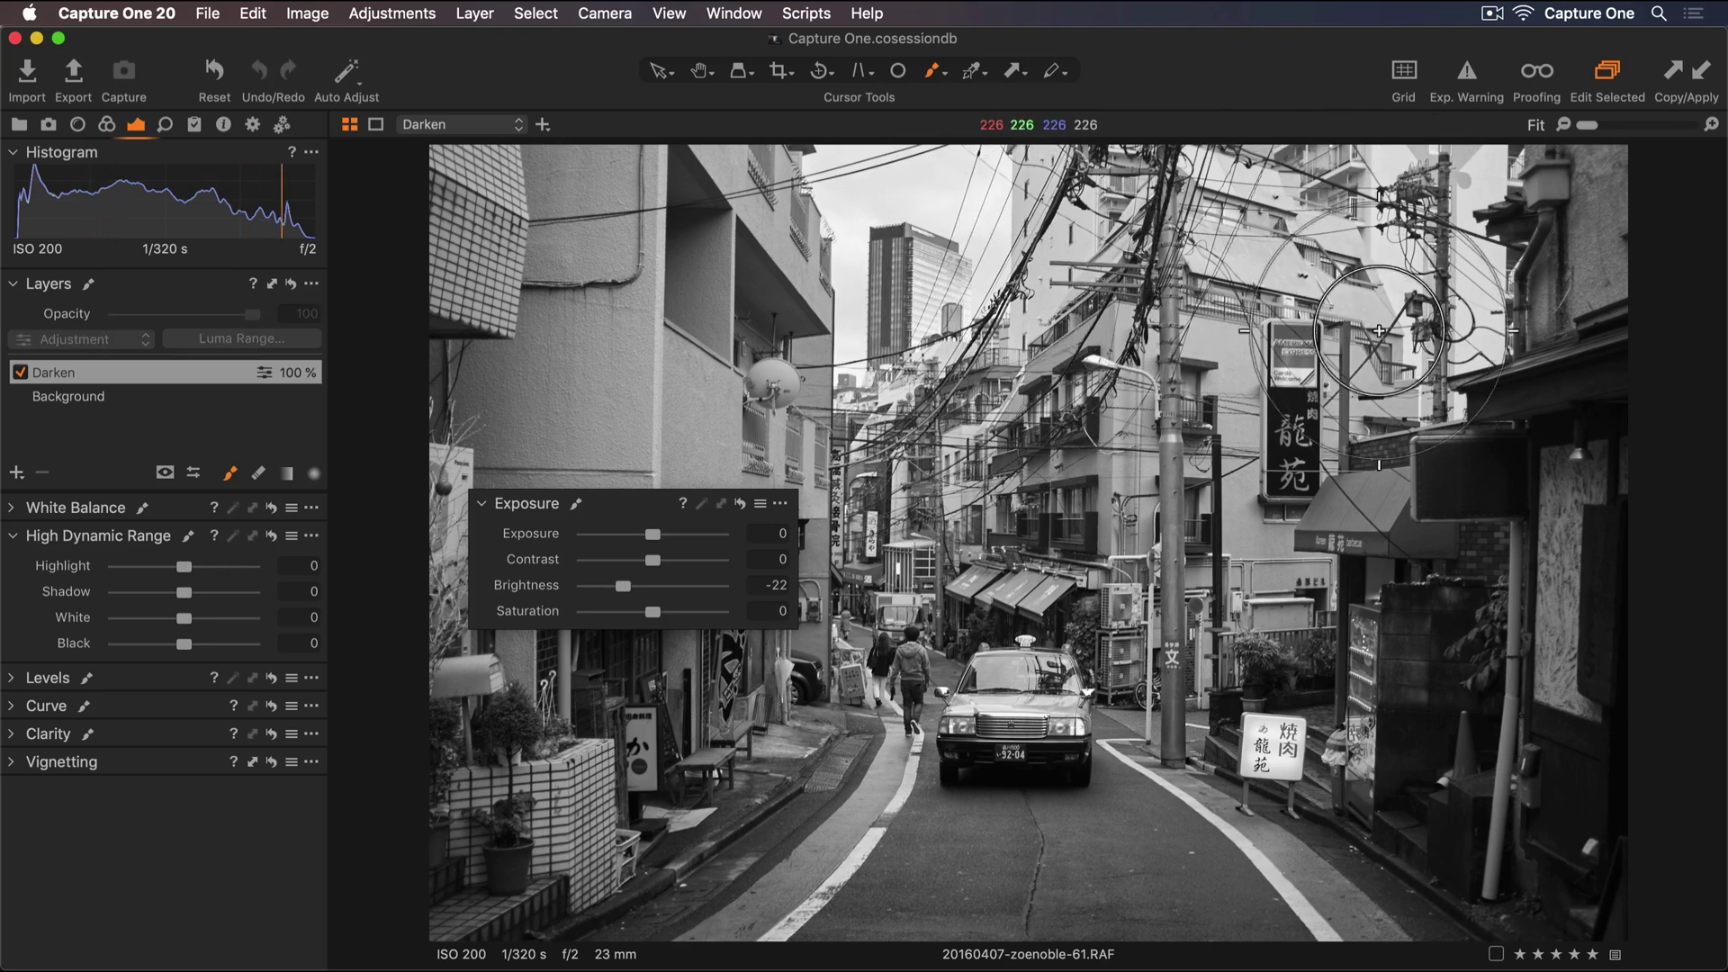
mouse_move(1359, 213)
mouse_down()
mouse_move(1323, 189)
mouse_move(1452, 317)
mouse_up()
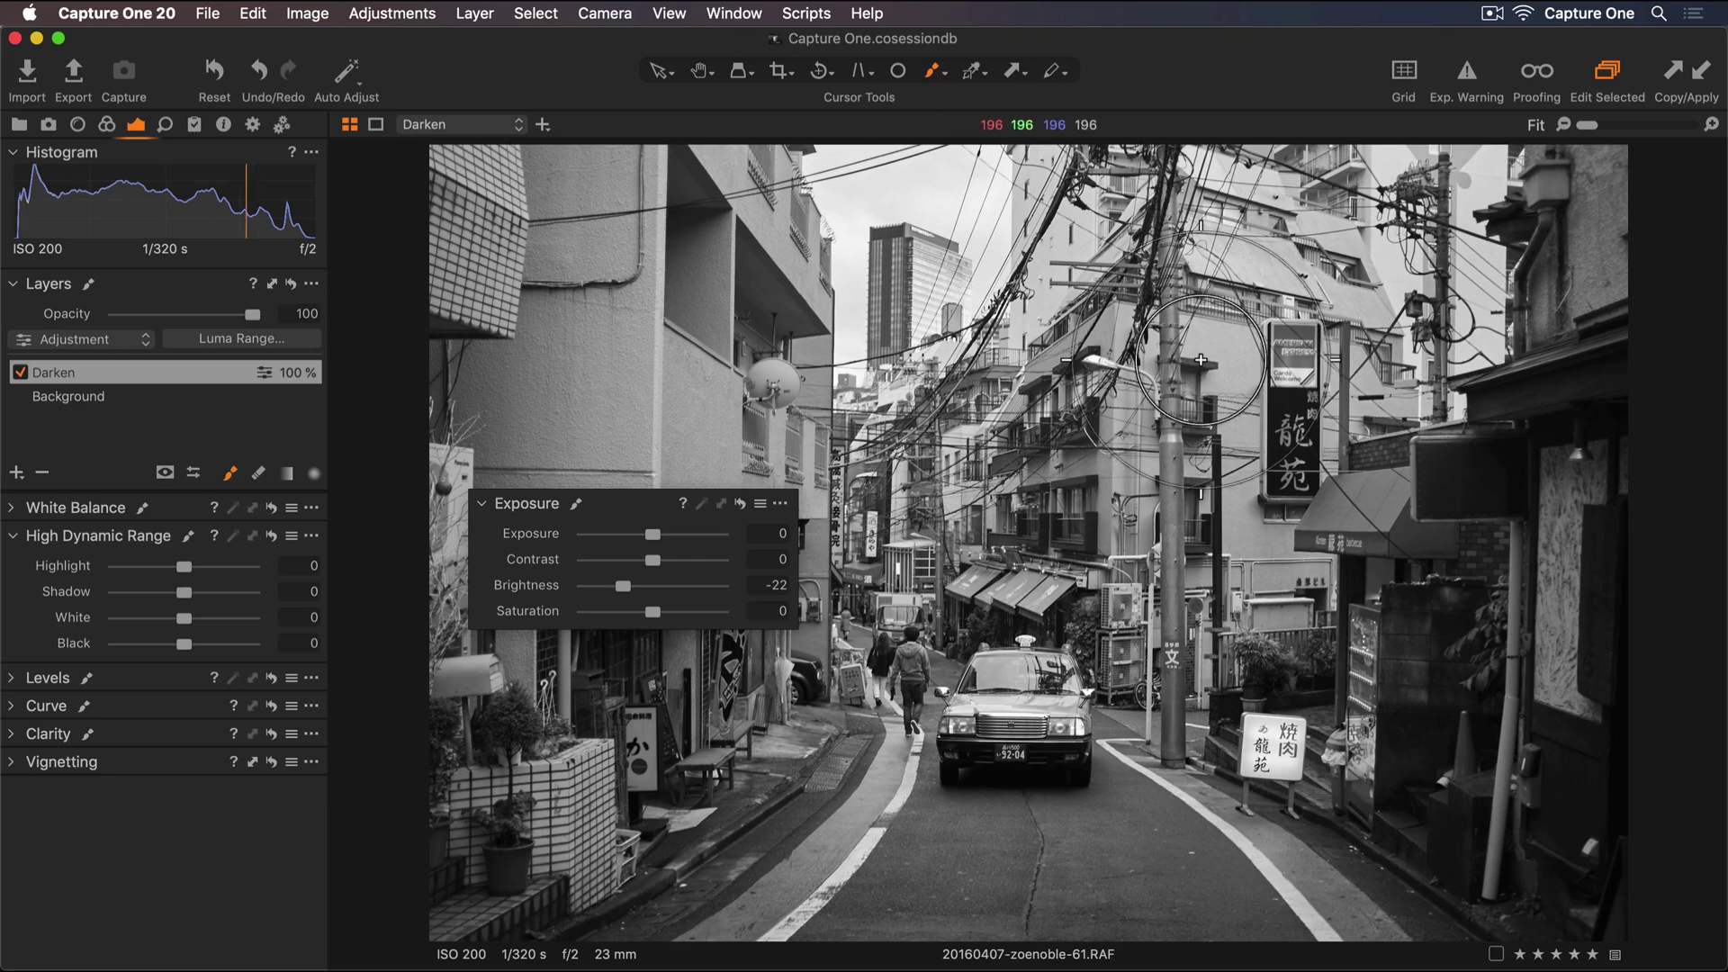
drag(622, 586, 599, 586)
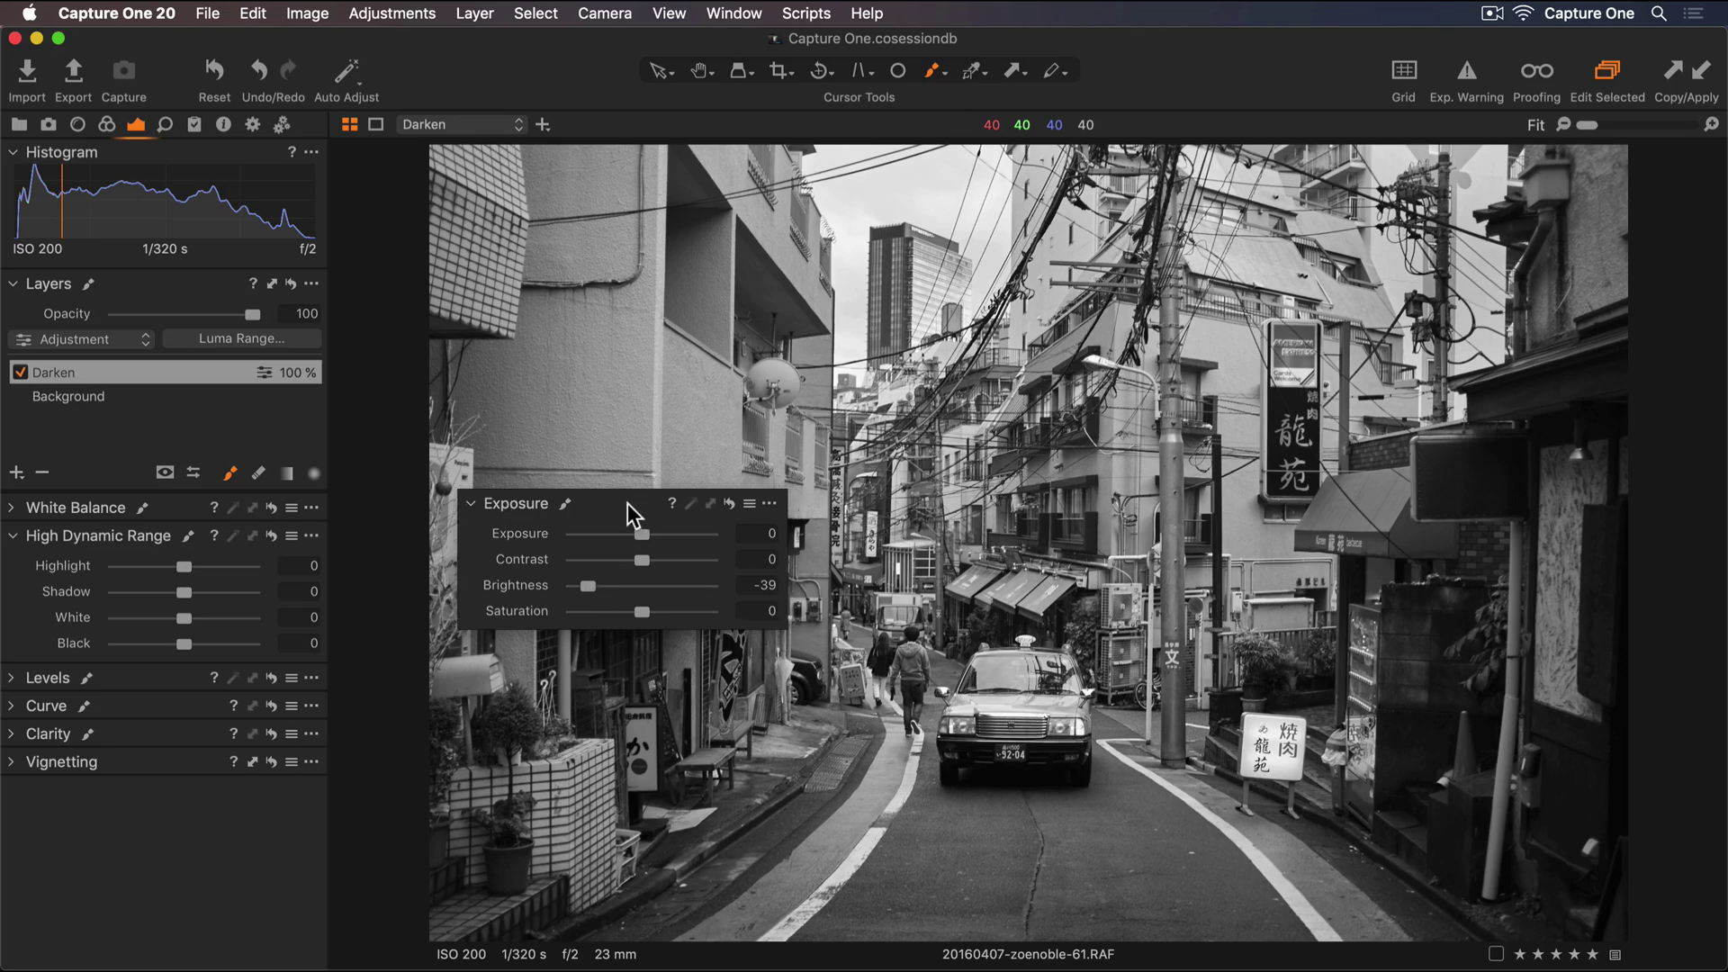
drag(628, 504, 191, 533)
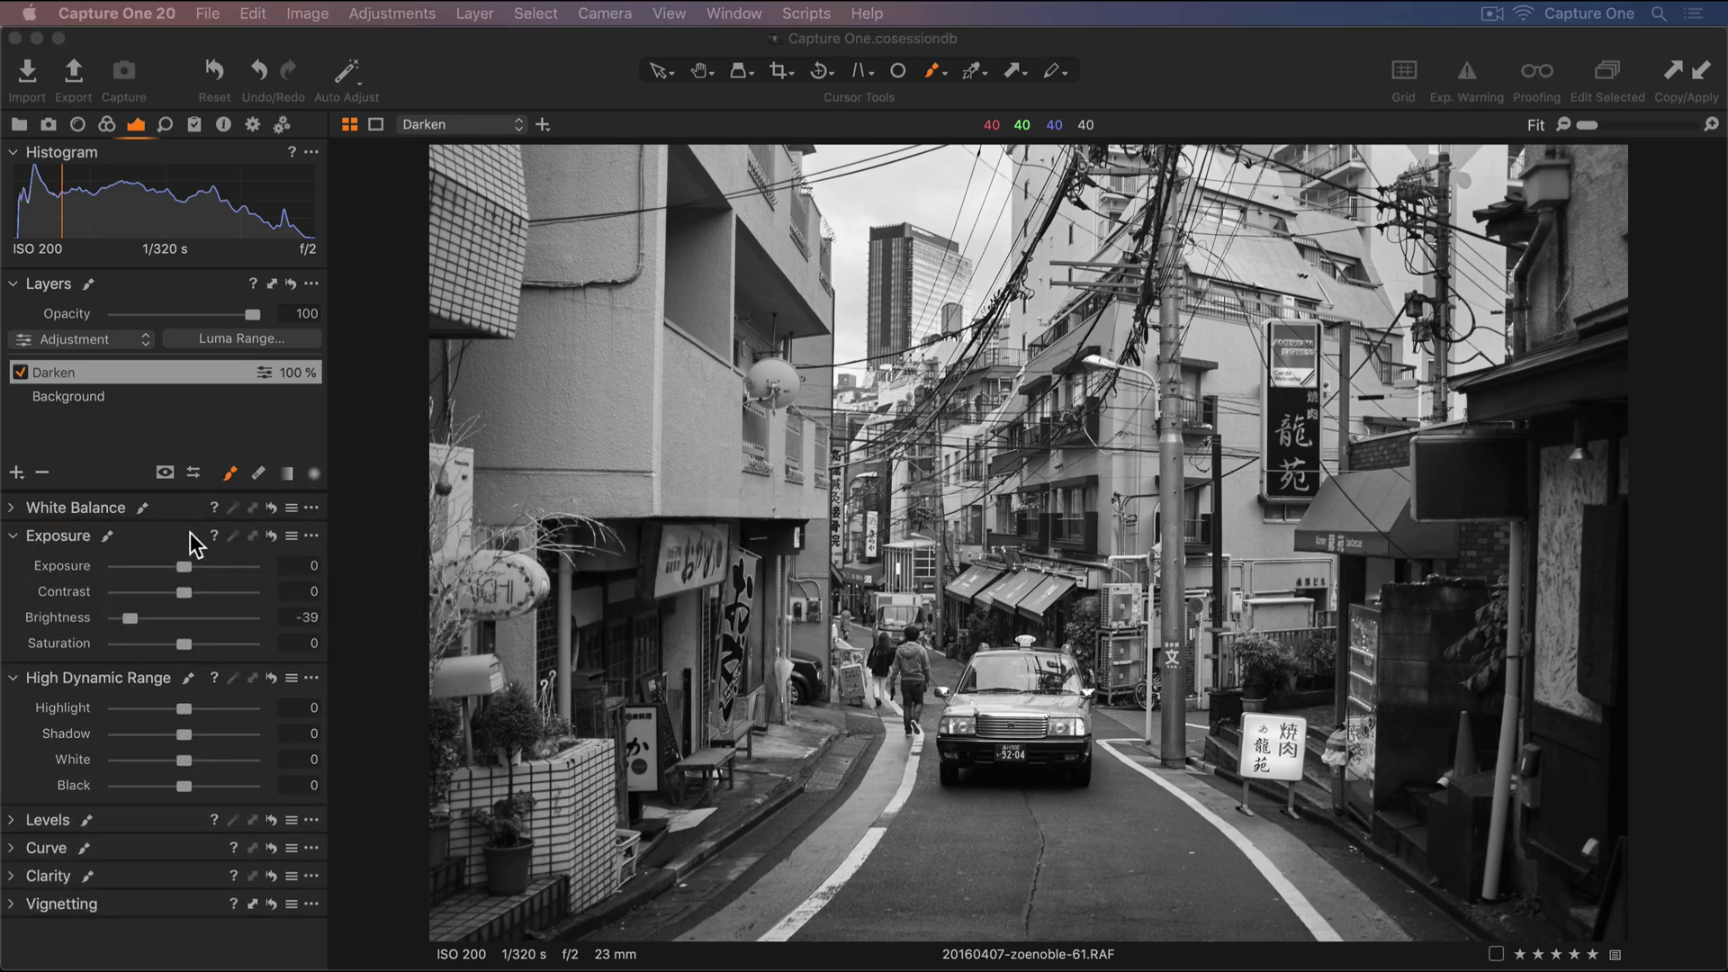
Step: Compare the Darken layer off and on, then lower its opacity to 83
click(19, 372)
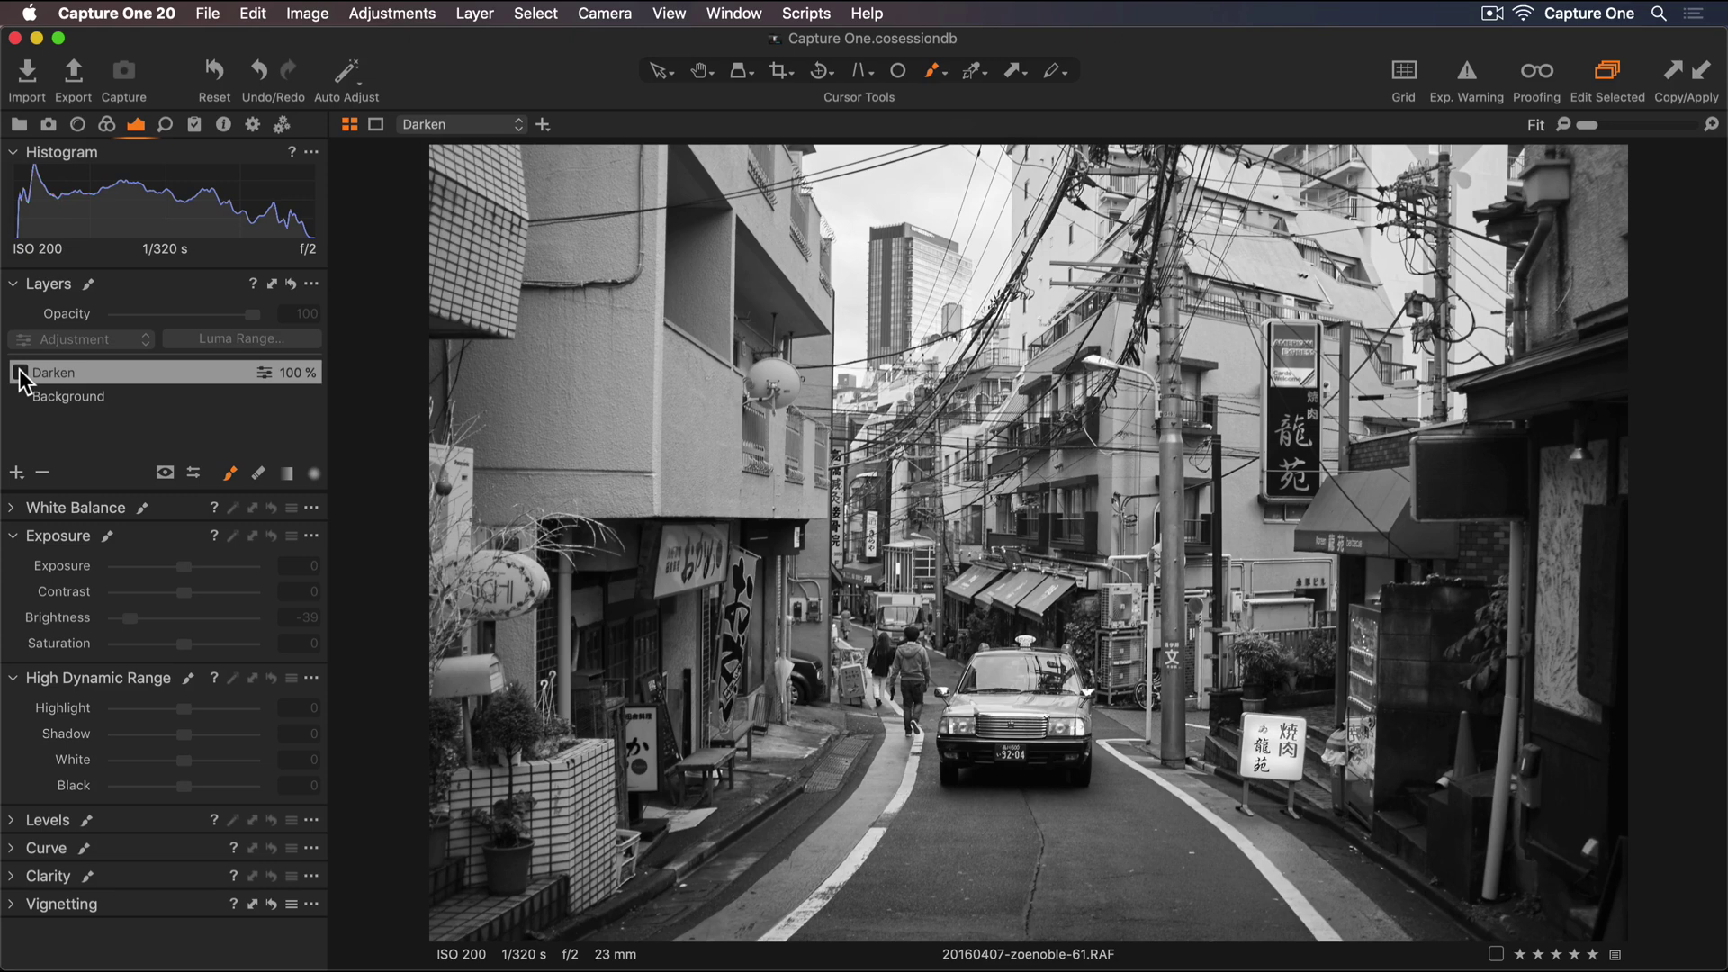
click(20, 372)
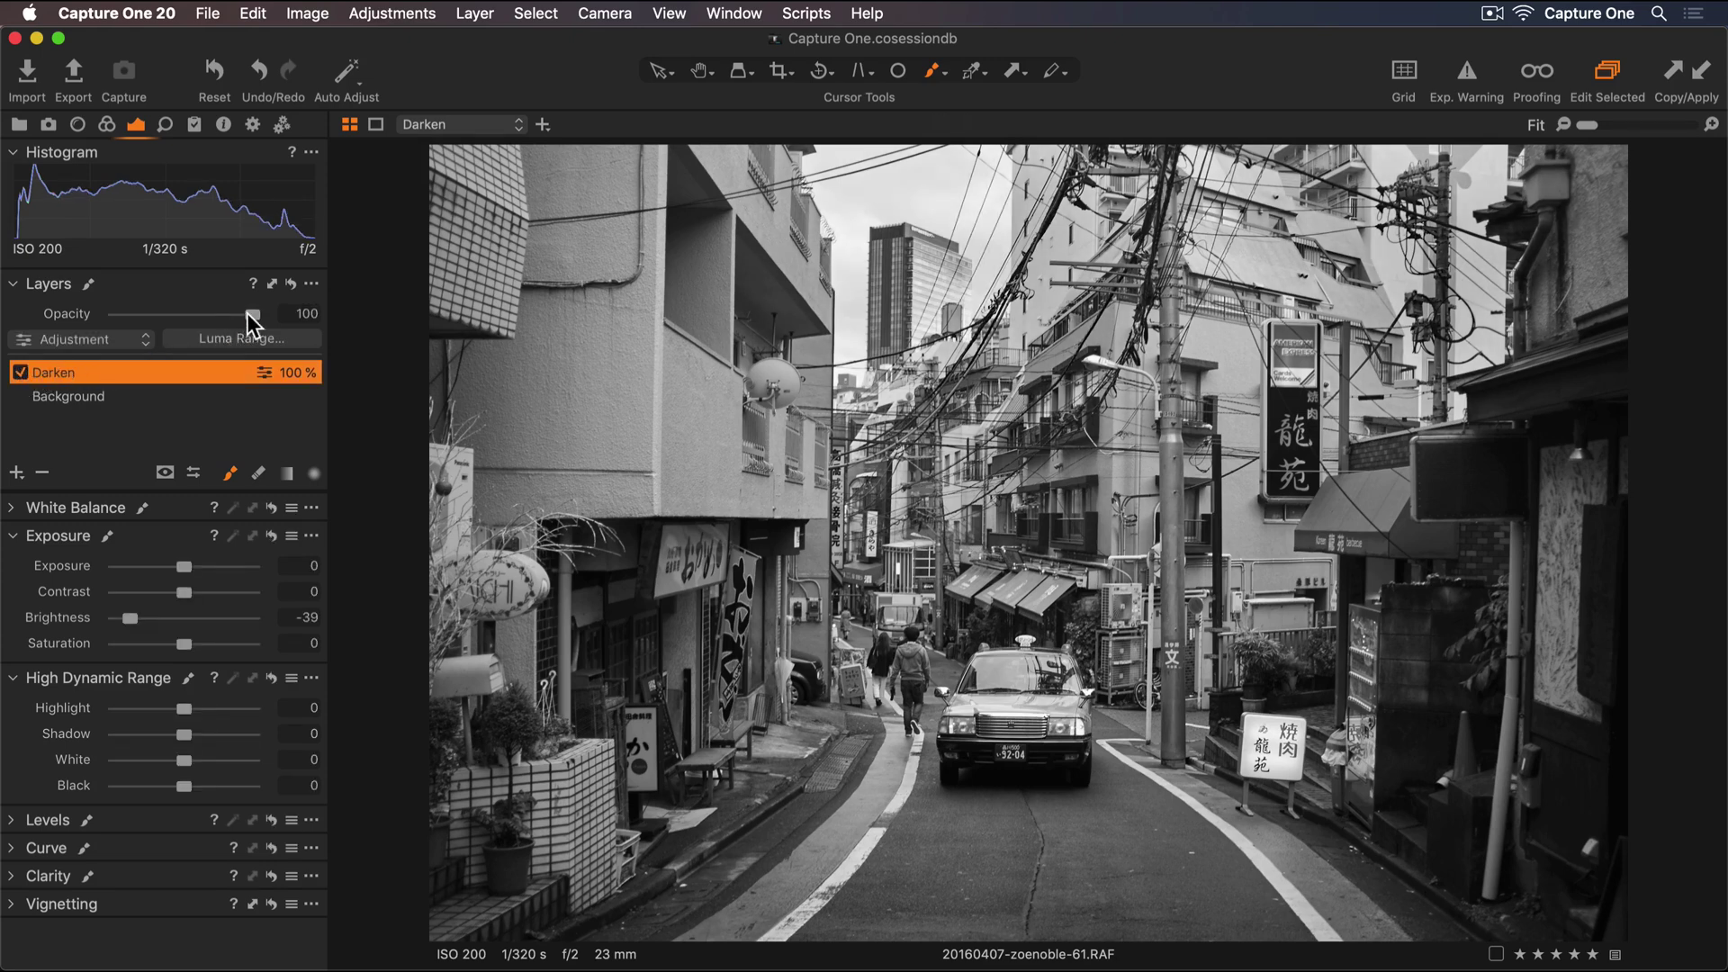
drag(248, 310, 225, 309)
Step: Show only the street scene in the viewer with a White background
click(375, 125)
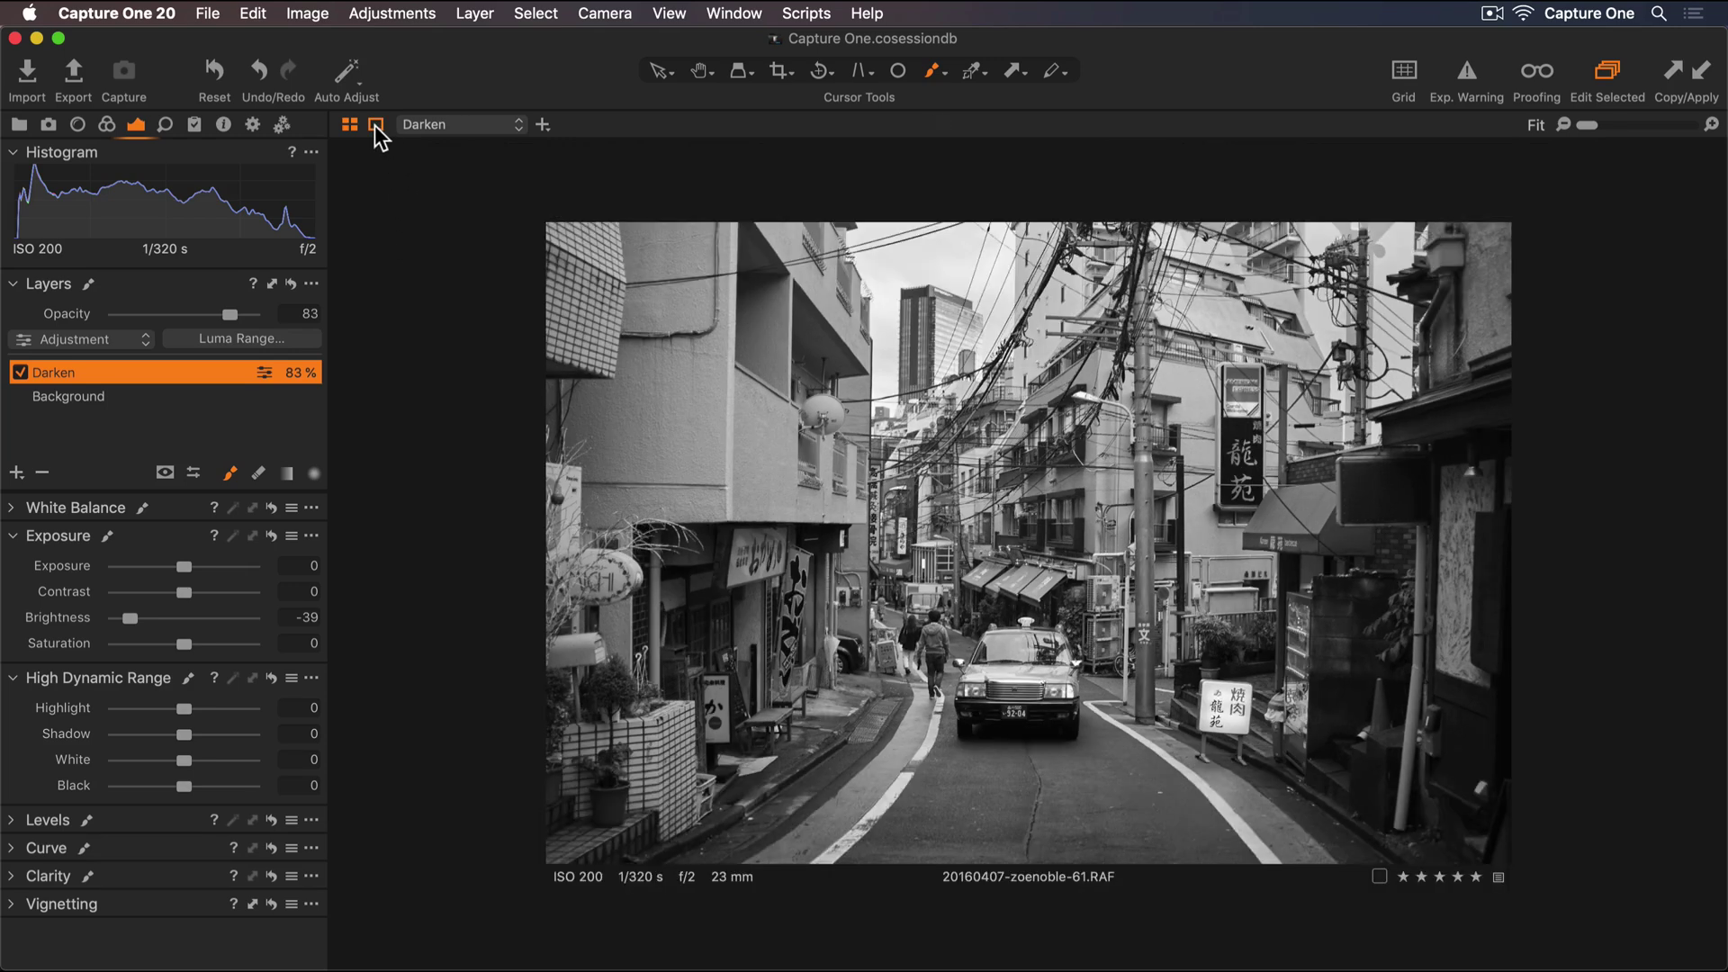
right_click(454, 355)
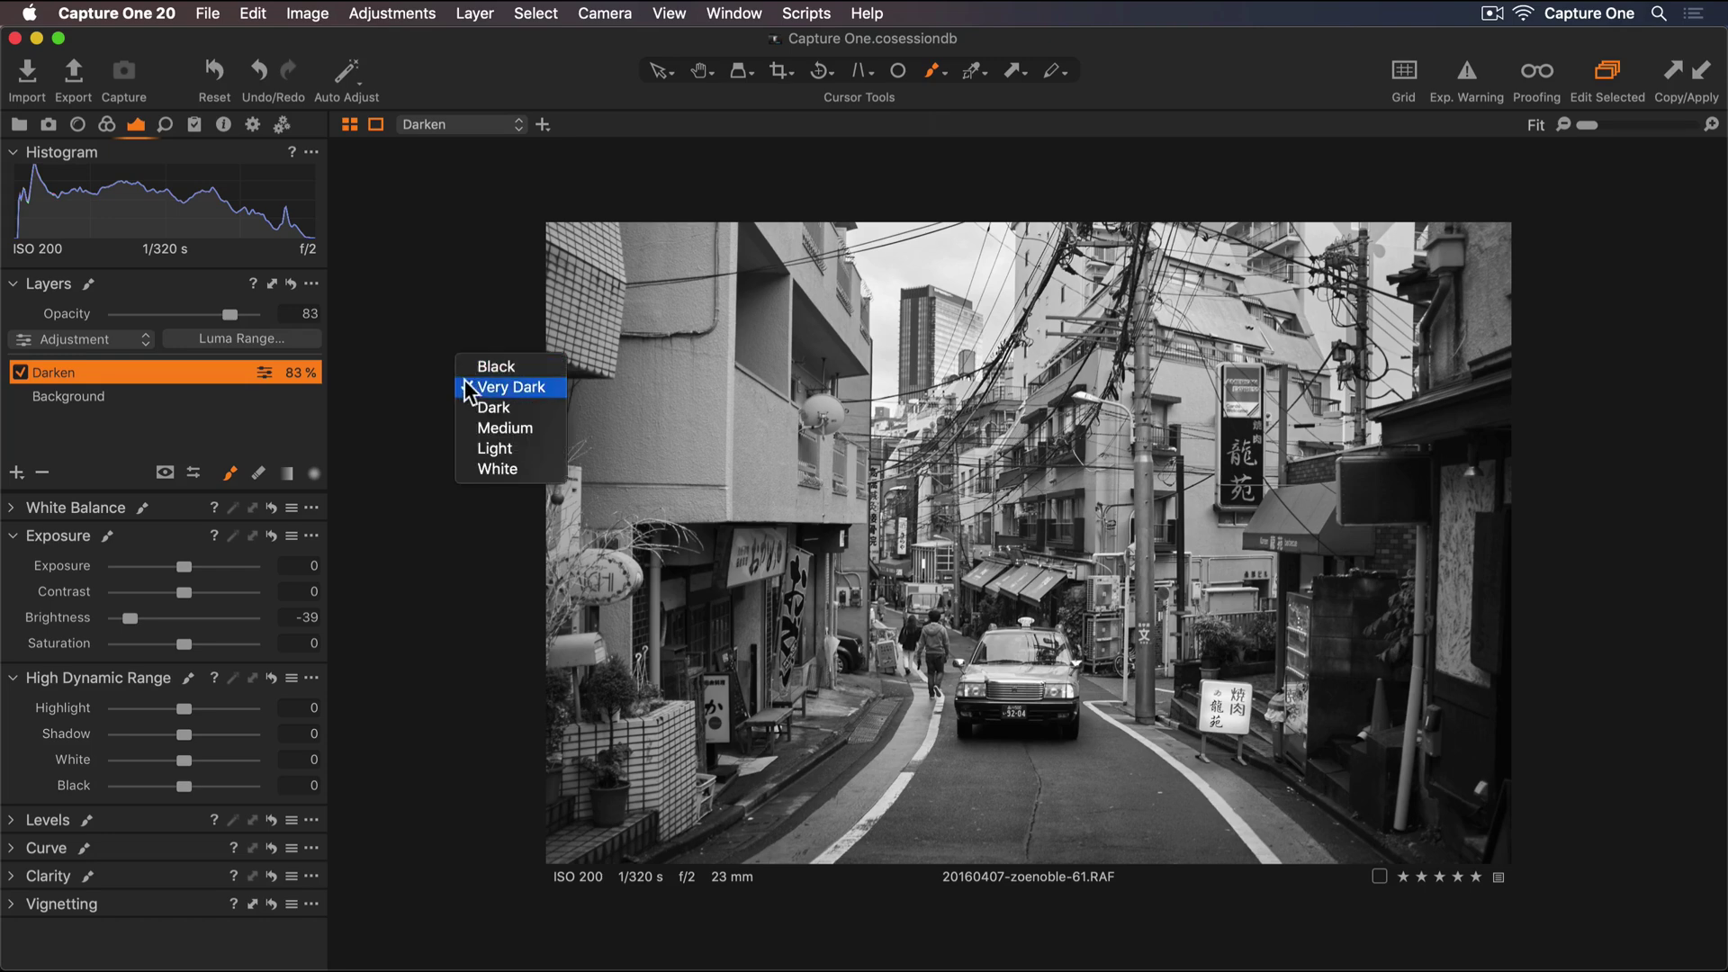
click(463, 462)
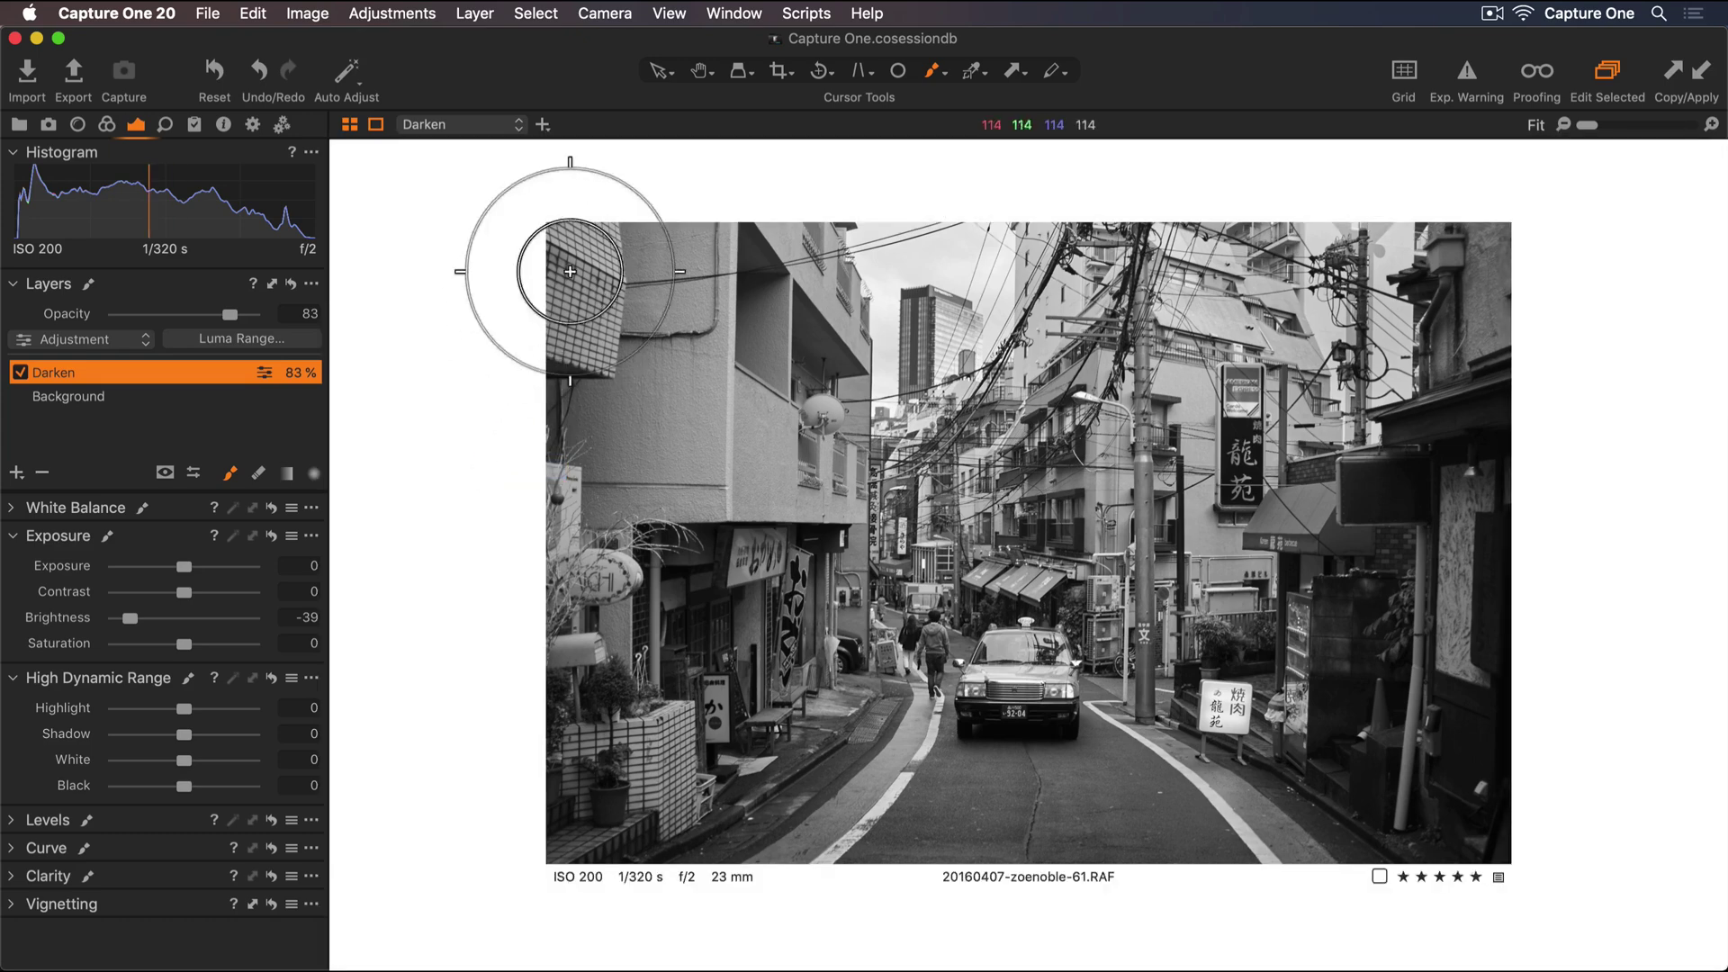
Step: Turn off the caption Labels under the image in Customize Viewer
click(667, 13)
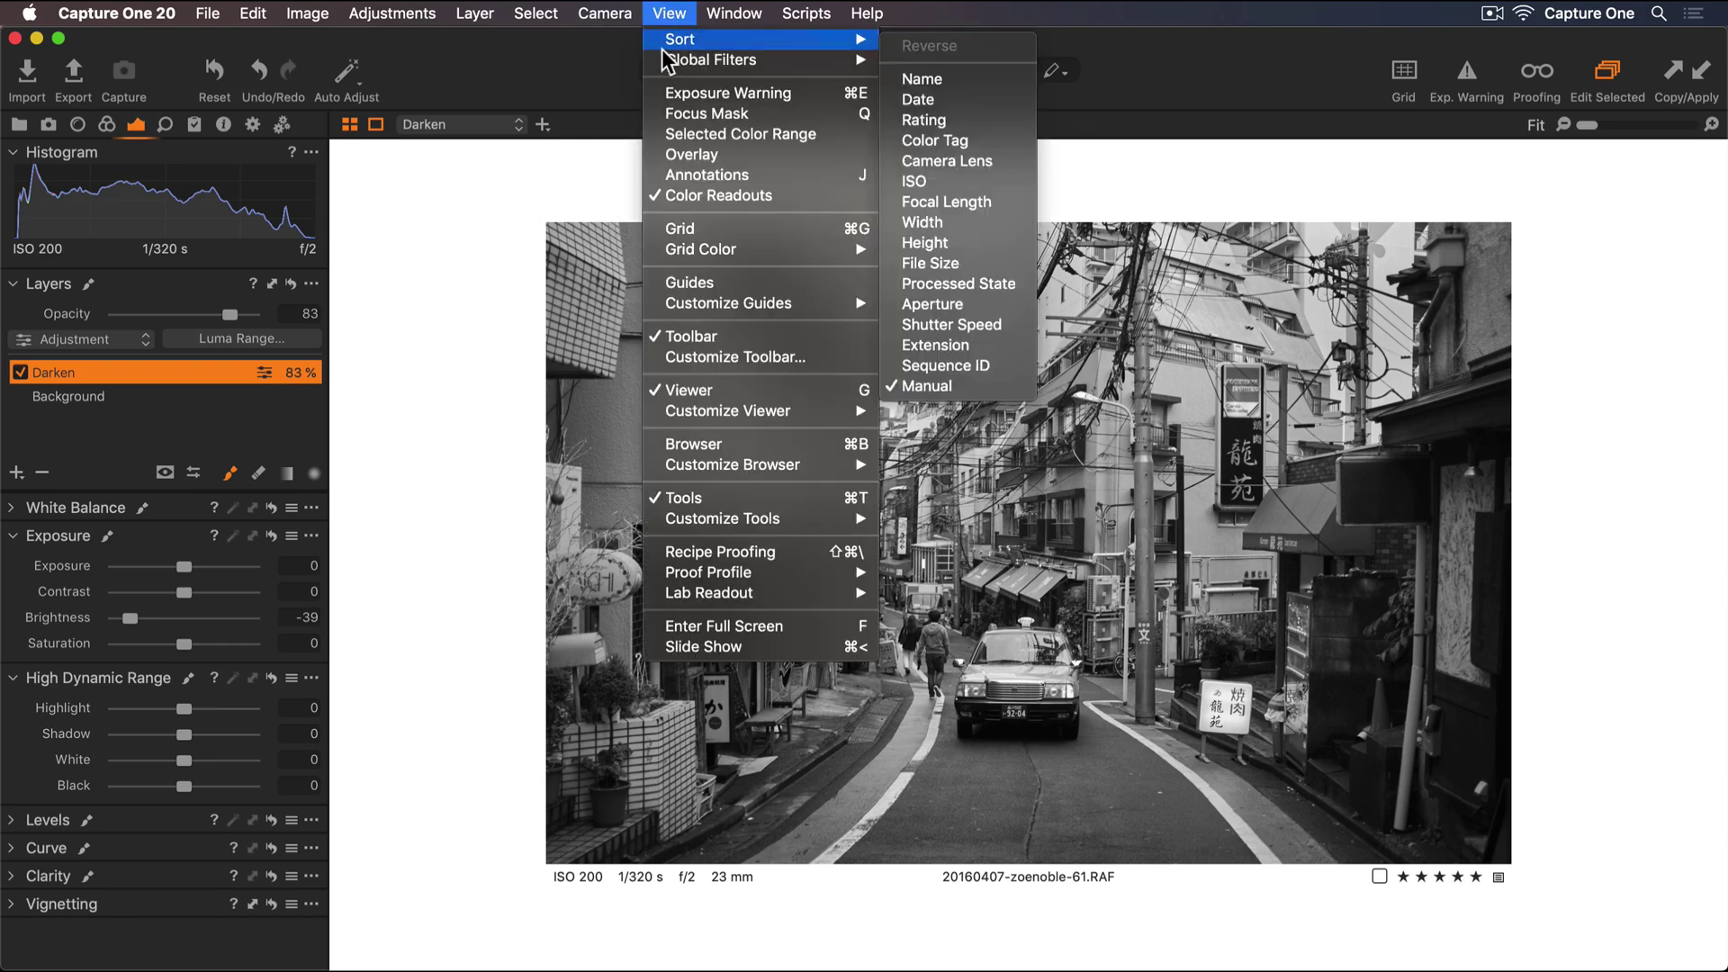
mouse_move(814, 415)
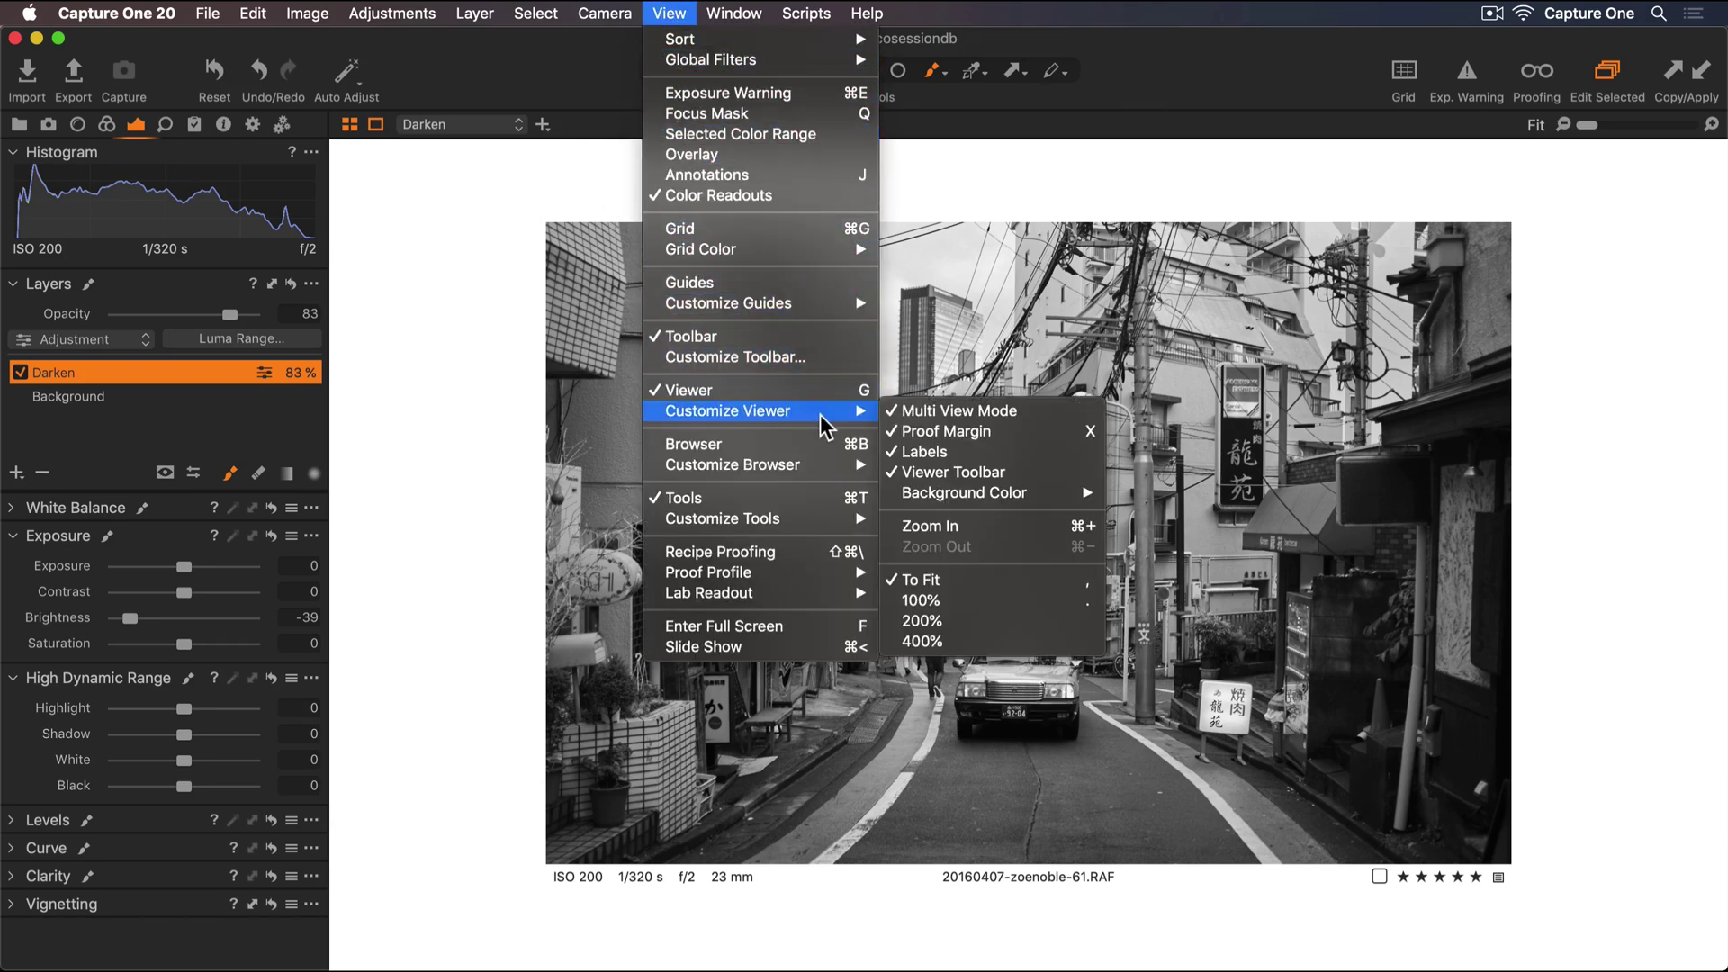
click(1037, 454)
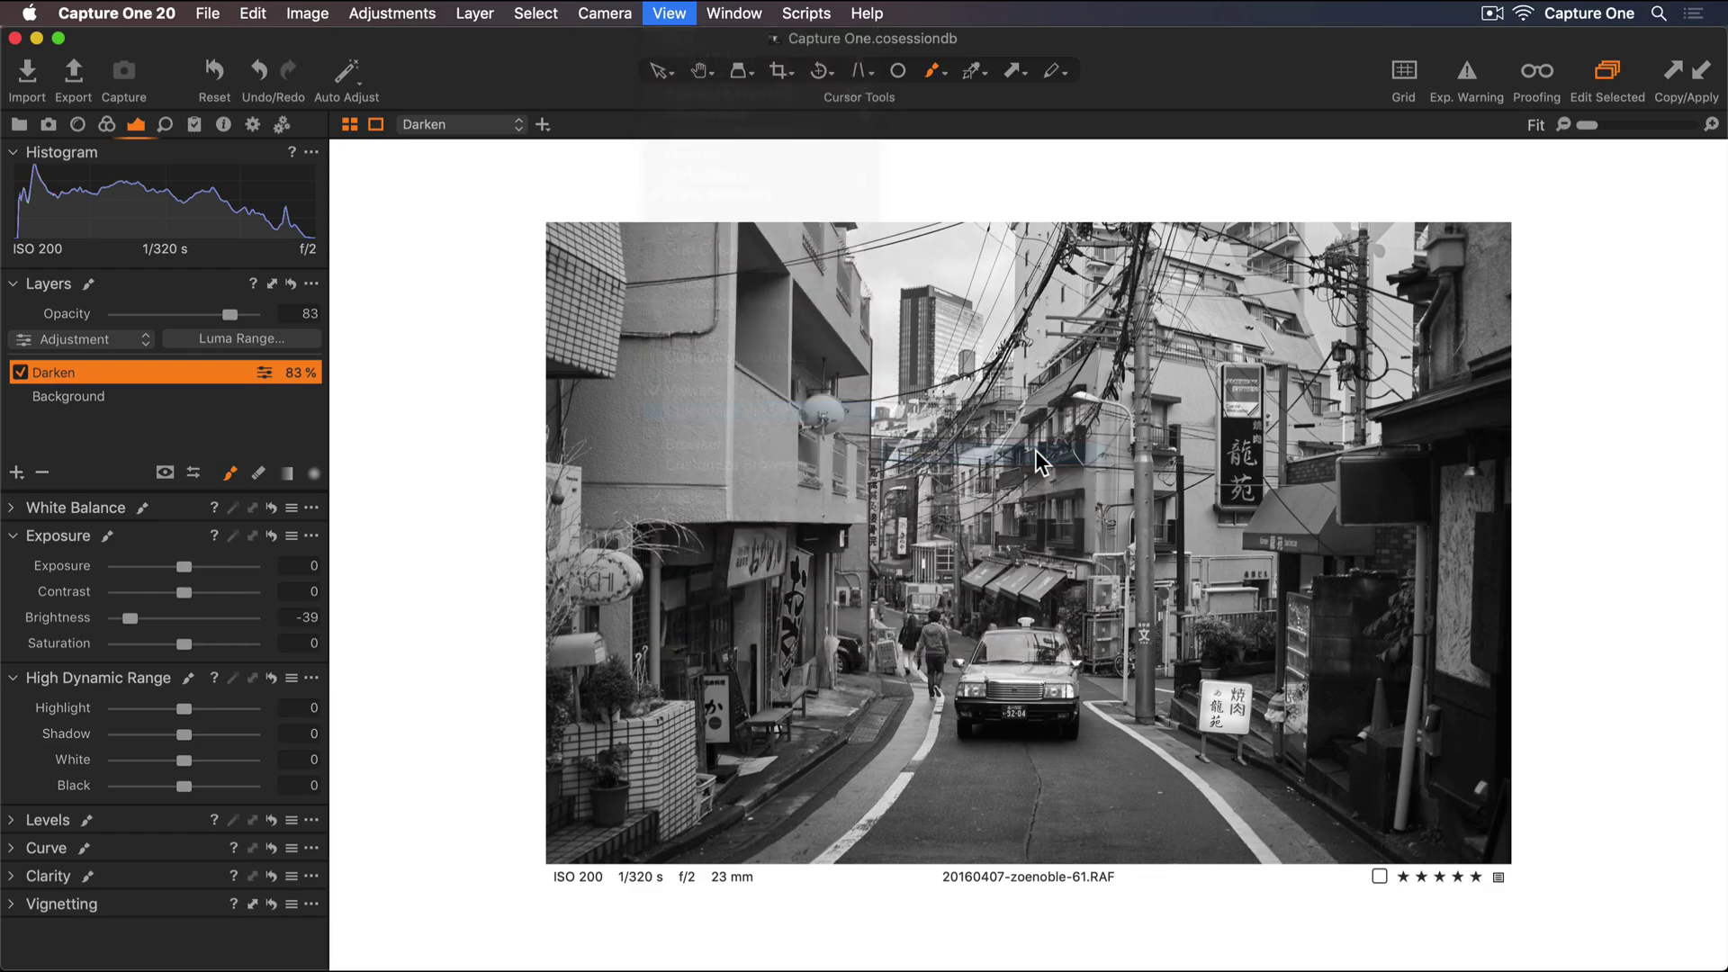